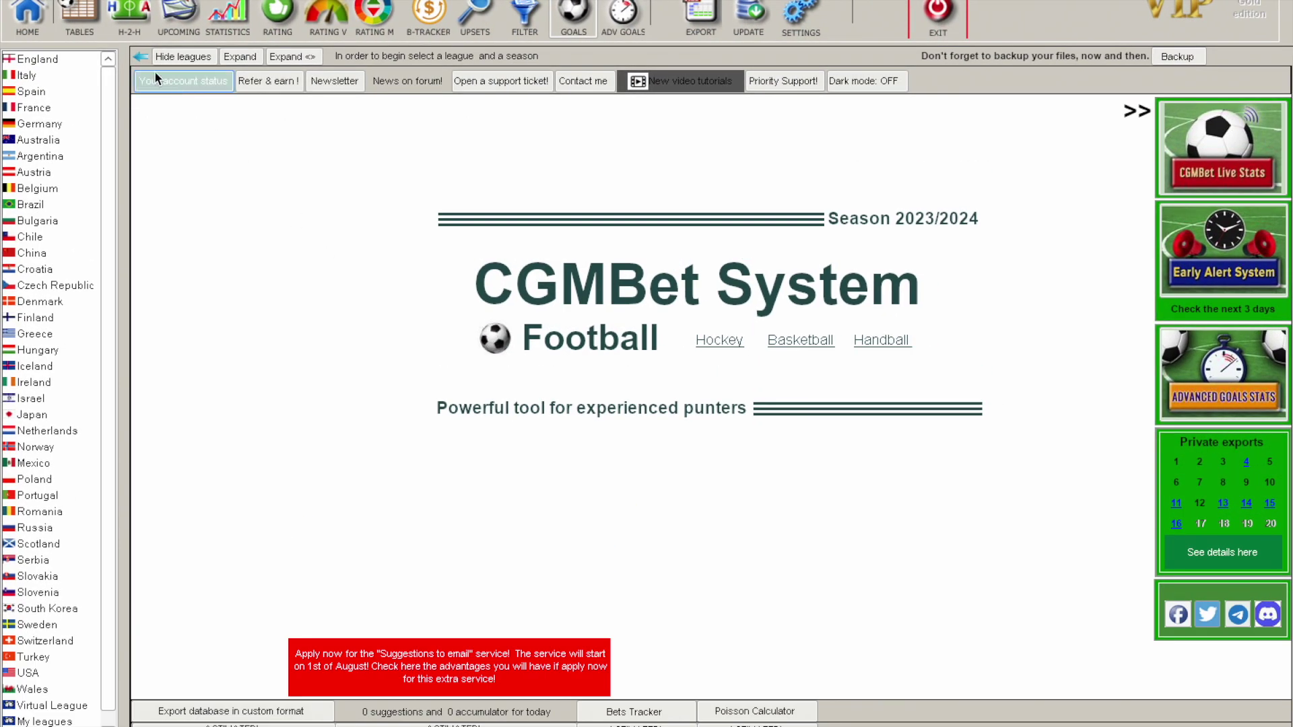
- Open the league tables for England's Premier League, season 2022/2023, and hide the leagues list
{"action": "left_click", "coordinate": [86, 19]}
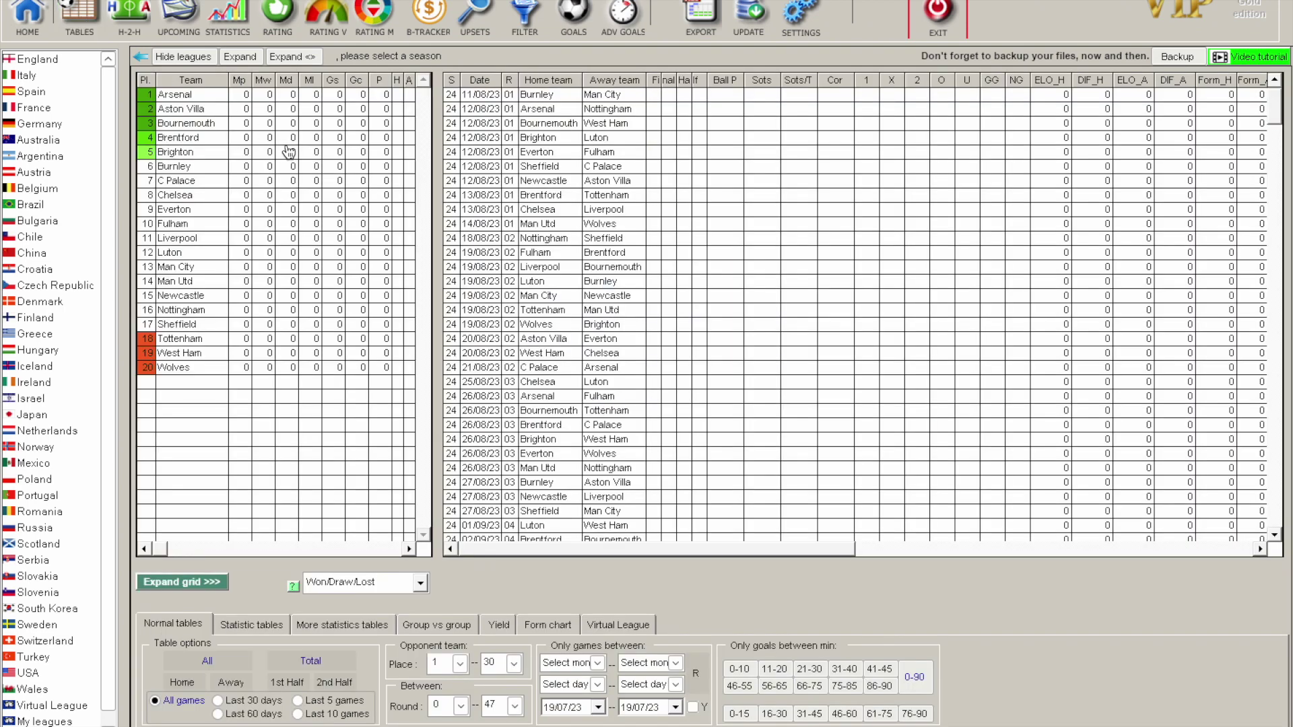
{"action": "left_click", "coordinate": [38, 61]}
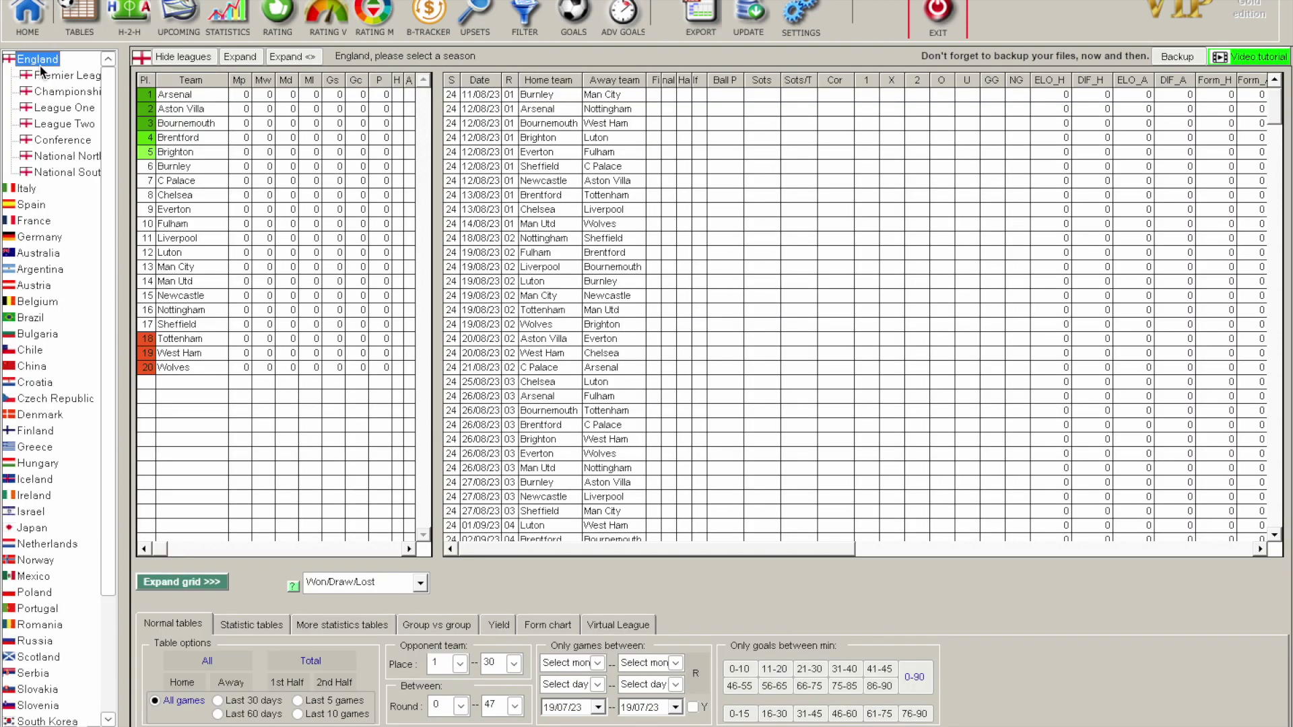
{"action": "left_click", "coordinate": [43, 74]}
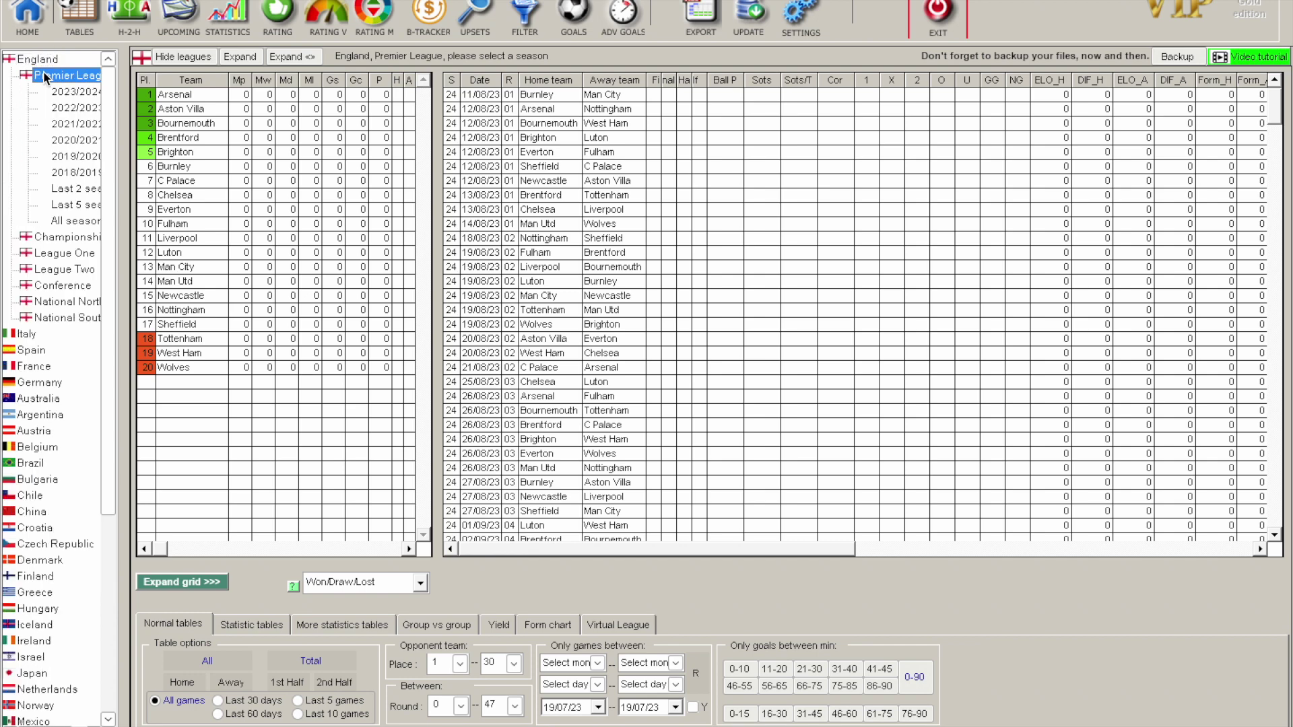
{"action": "left_click", "coordinate": [72, 108]}
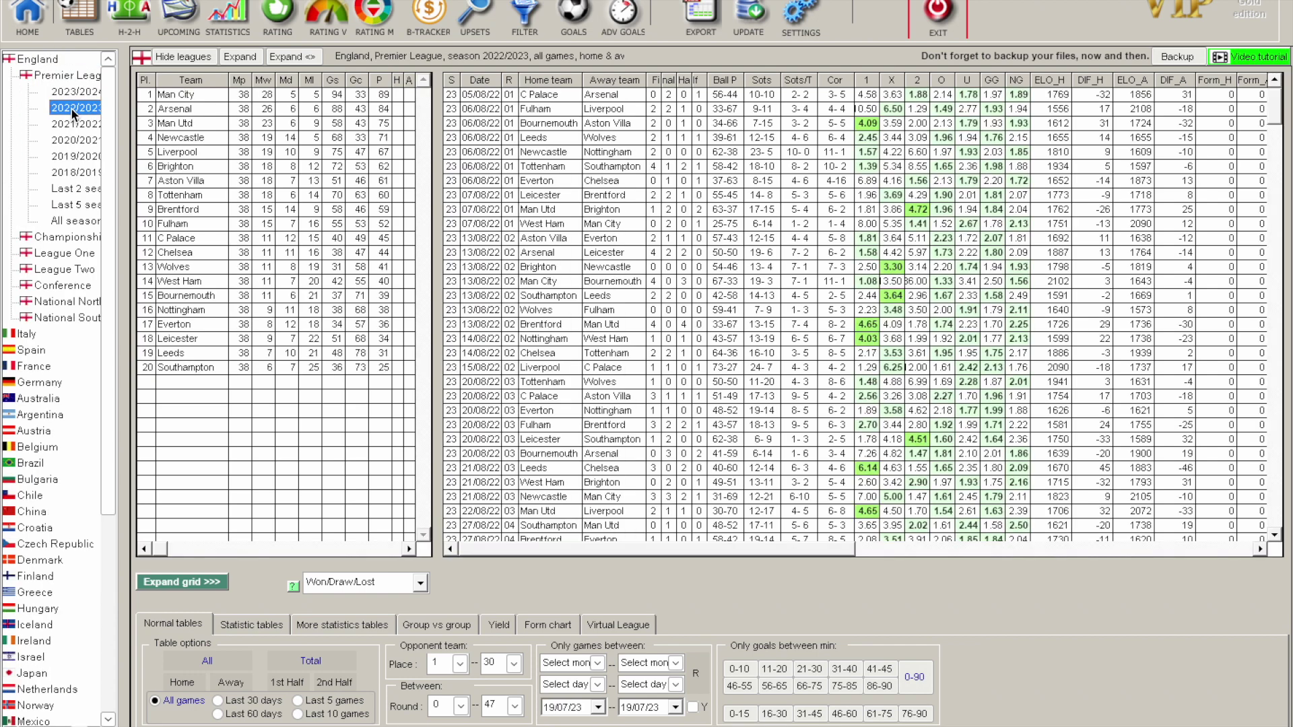
{"action": "left_click", "coordinate": [175, 54]}
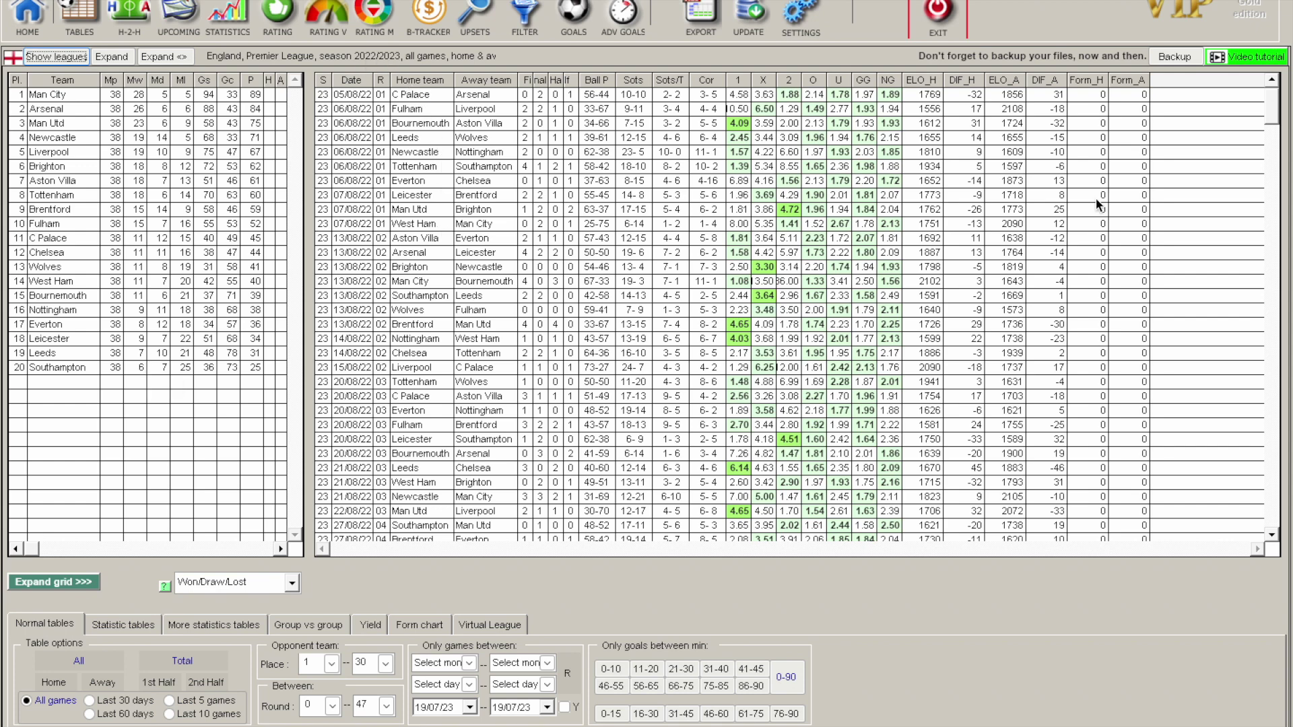
- Browse the season's match list and show Bournemouth's matches
{"action": "left_click", "coordinate": [1270, 111]}
{"action": "left_click_drag", "start_coordinate": [1270, 141], "coordinate": [1268, 88]}
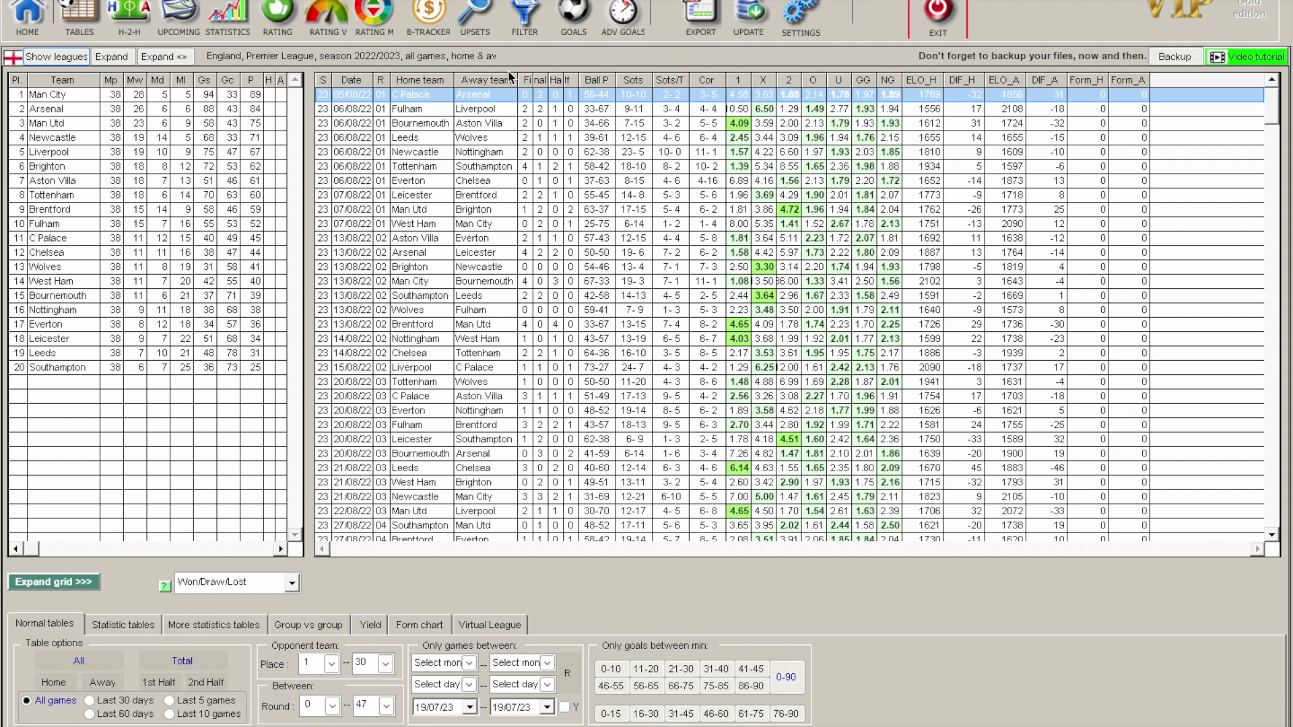
{"action": "left_click", "coordinate": [58, 296]}
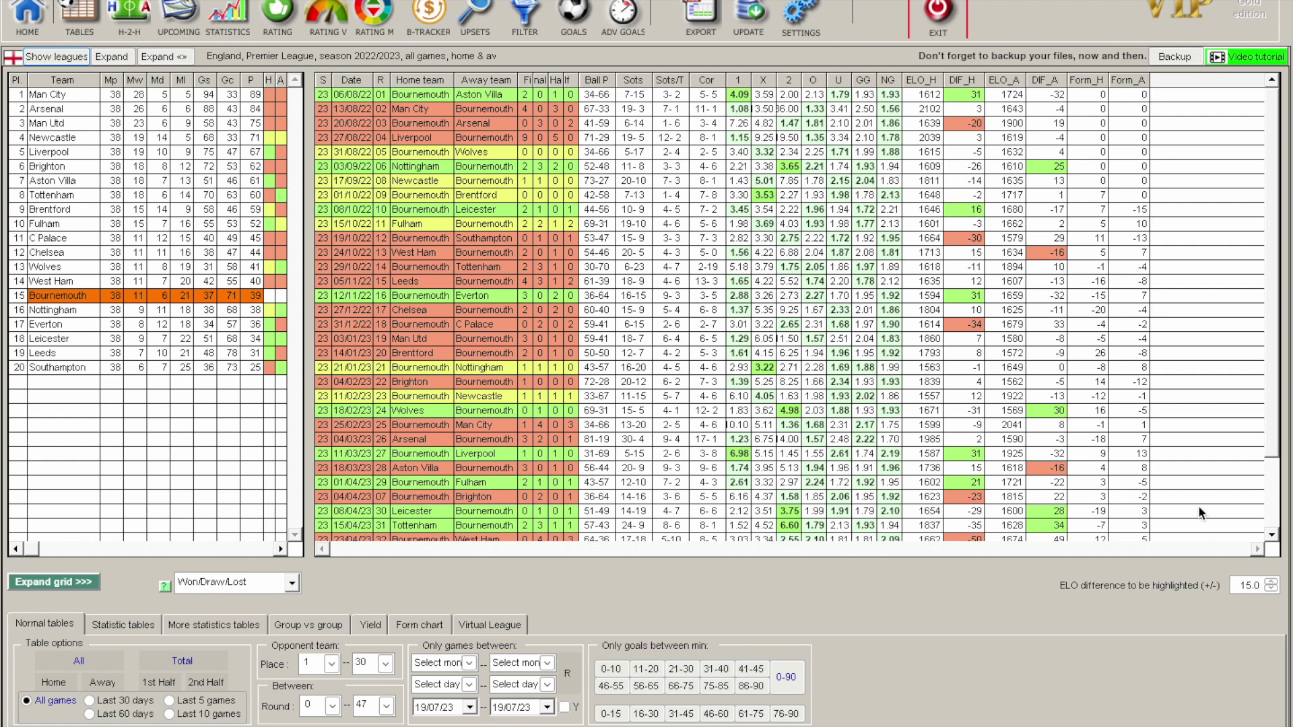
- Try an ELO highlighting difference of 25 and set it back to 15
{"action": "left_click", "coordinate": [1271, 583]}
{"action": "left_click", "coordinate": [1271, 583]}
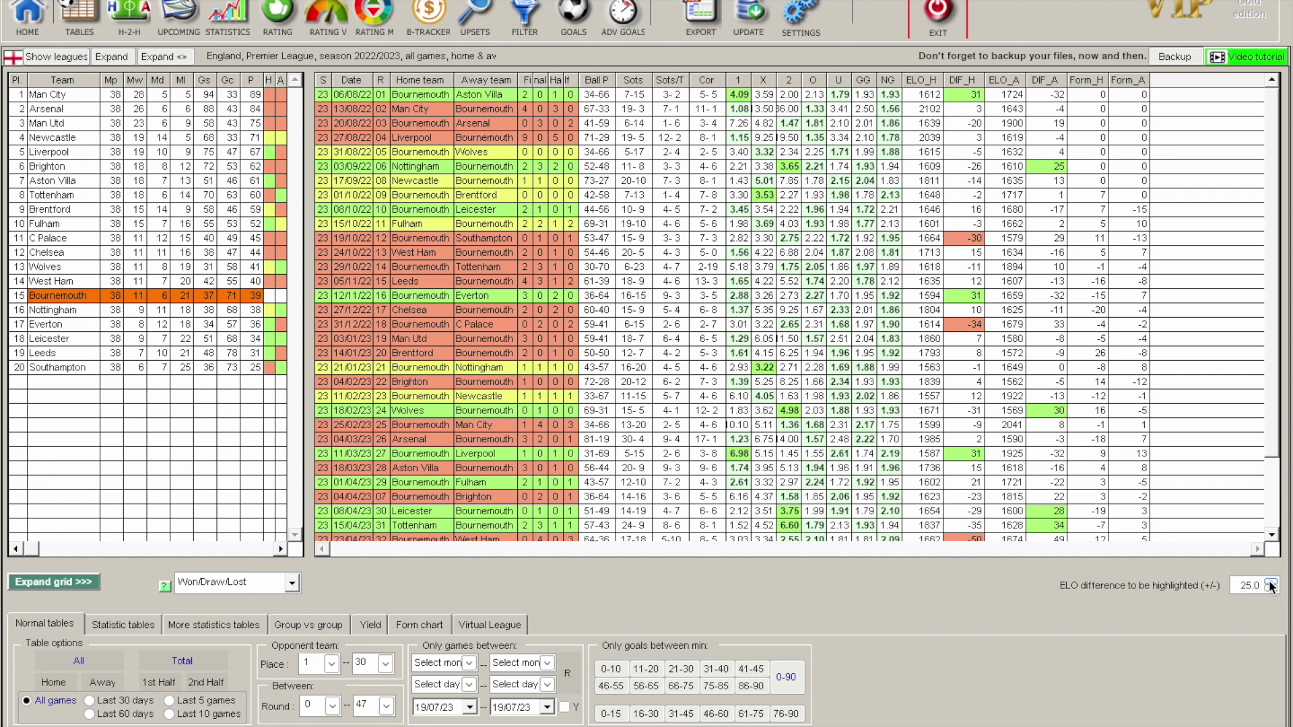
{"action": "left_click", "coordinate": [1271, 590]}
{"action": "left_click", "coordinate": [1271, 591]}
{"action": "left_click", "coordinate": [1270, 590]}
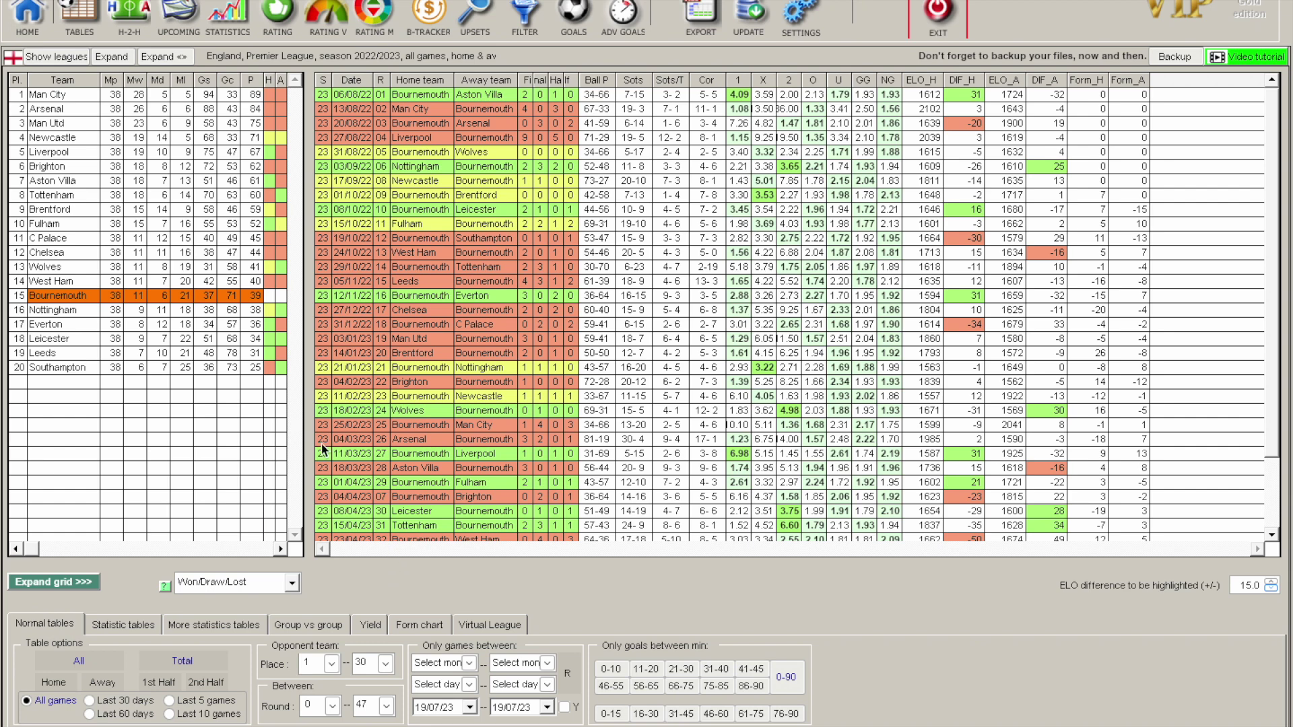
- View the match lists of Nottingham, Aston Villa and C Palace in turn
{"action": "left_click", "coordinate": [84, 314]}
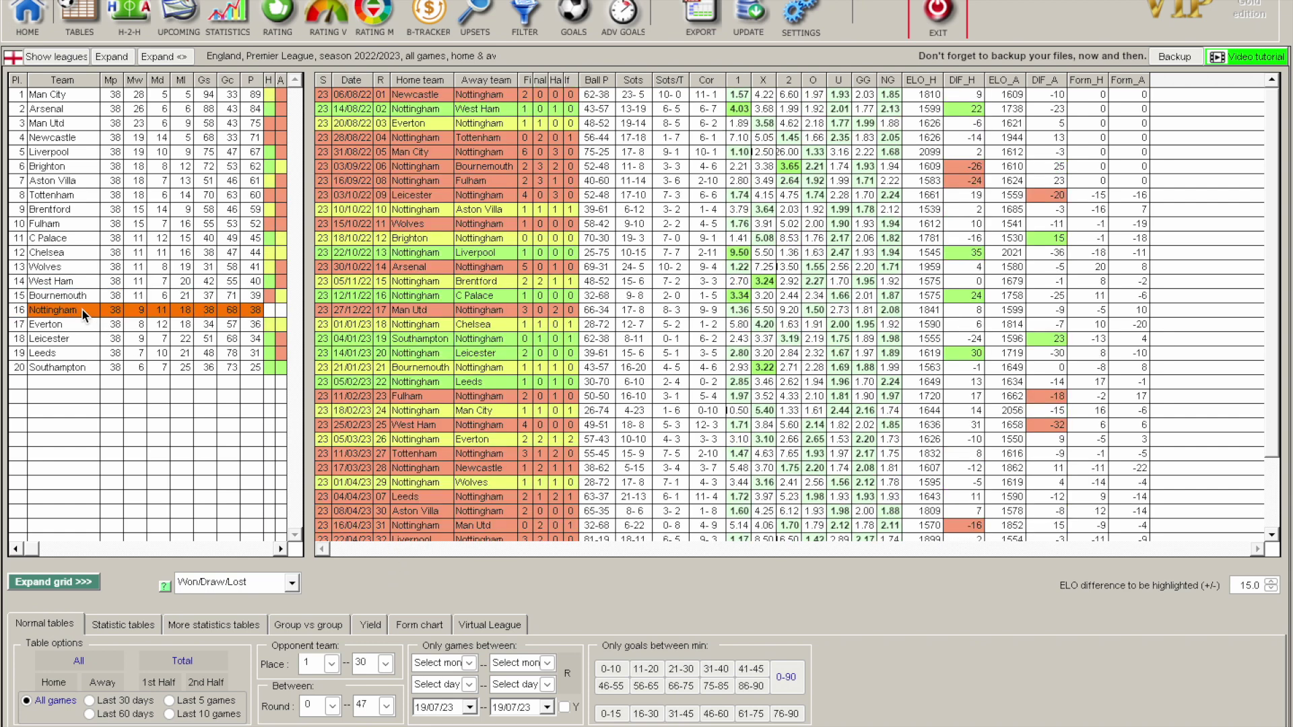
{"action": "left_click", "coordinate": [65, 180]}
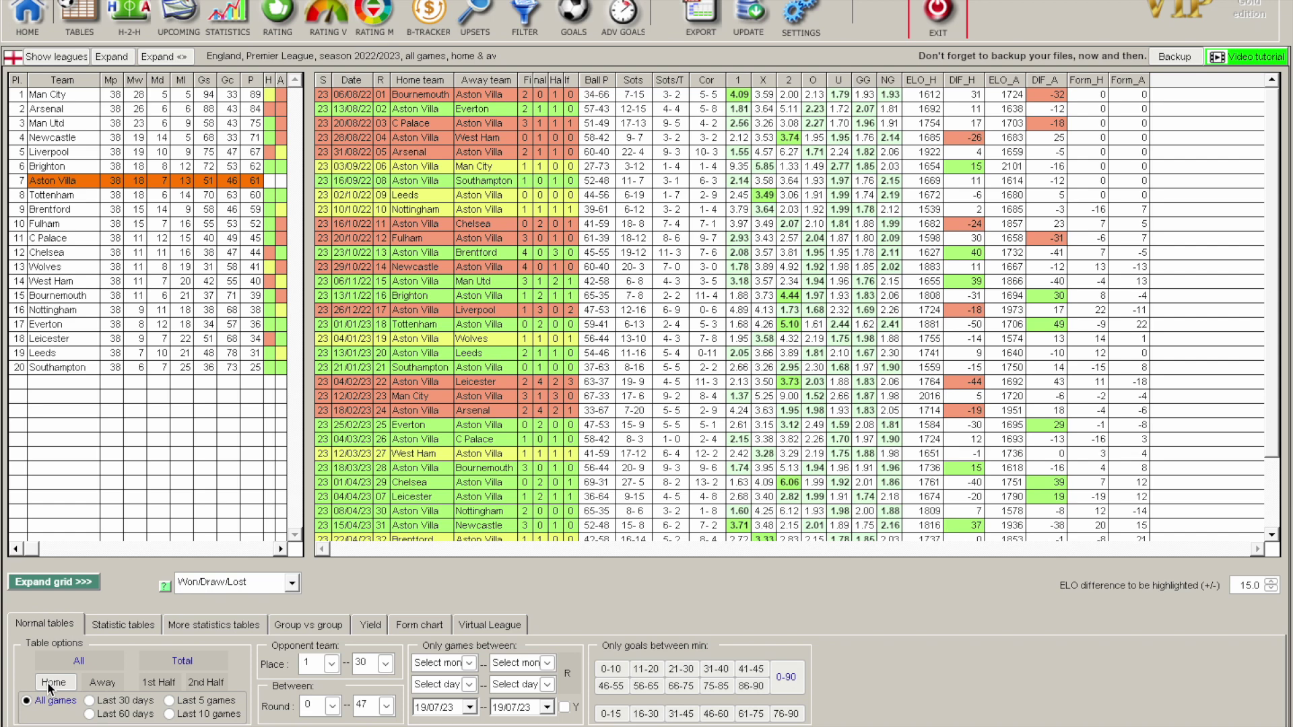
{"action": "left_click", "coordinate": [54, 239]}
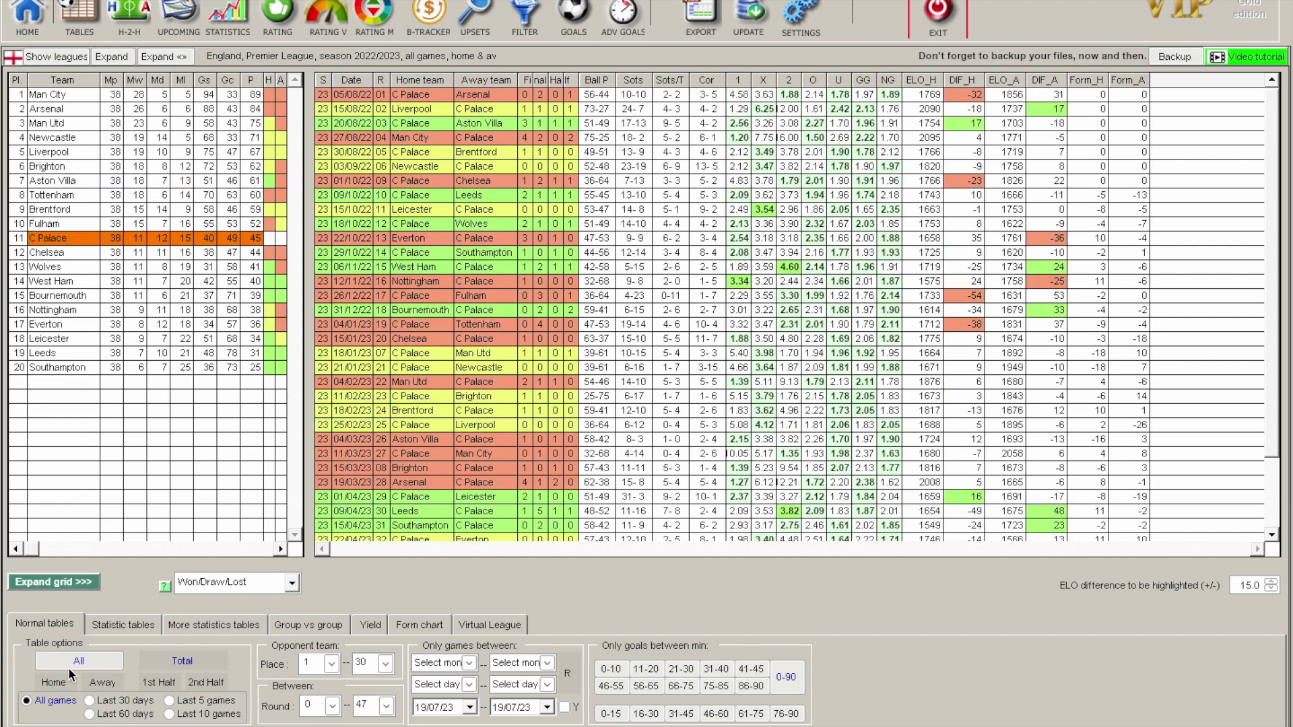
- Switch the table to home games and view the home matches of Man Utd, Man City, Bournemouth and Southampton
{"action": "left_click", "coordinate": [54, 682]}
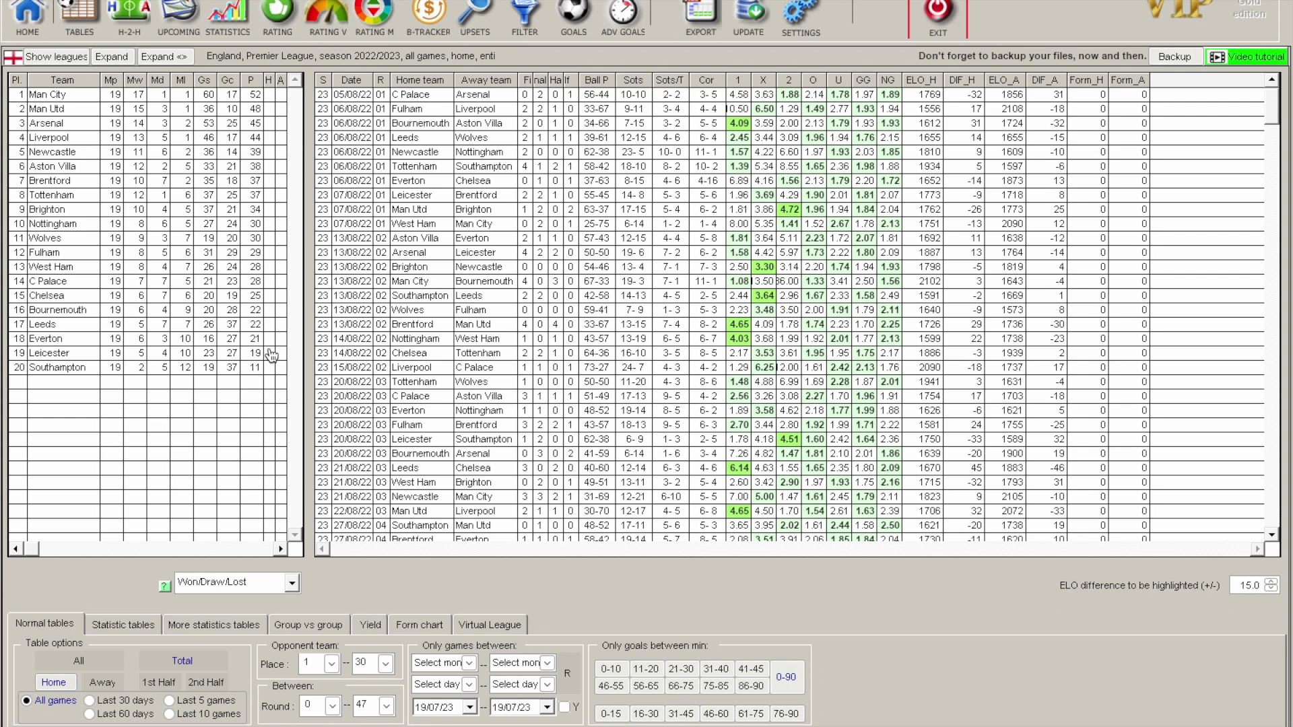
{"action": "left_click", "coordinate": [74, 113]}
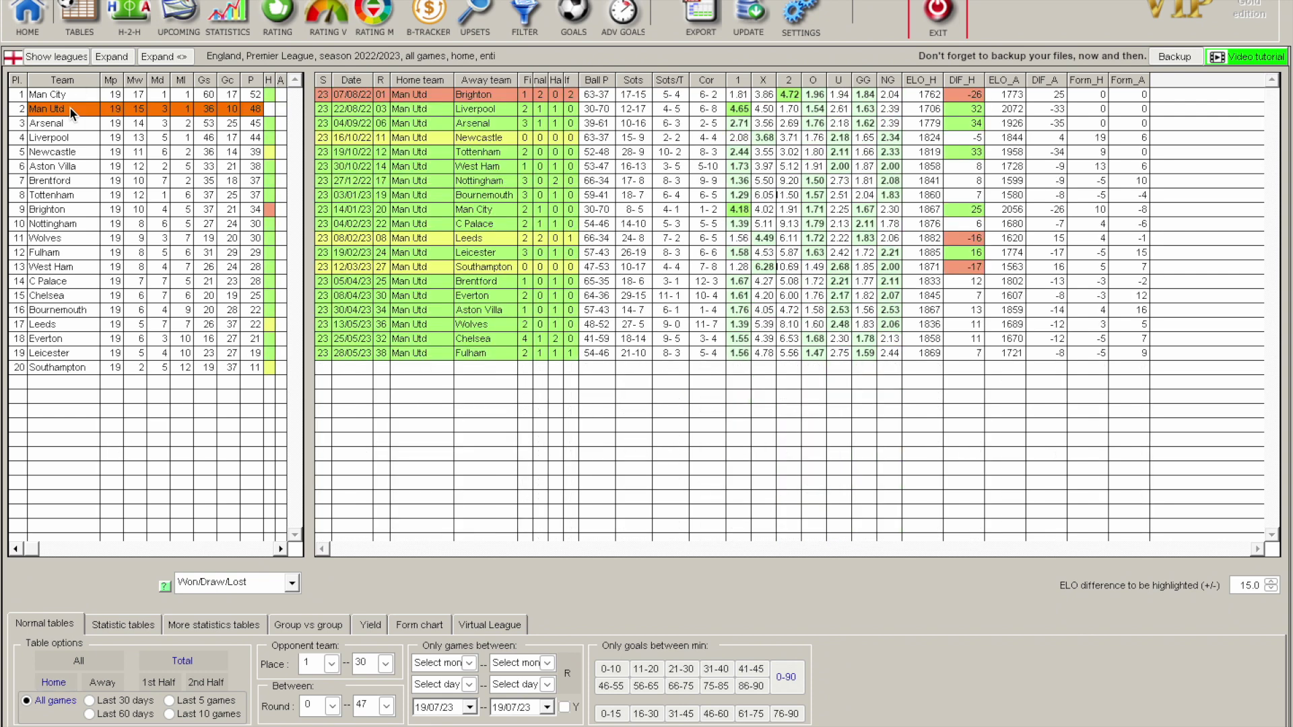
{"action": "left_click", "coordinate": [74, 95]}
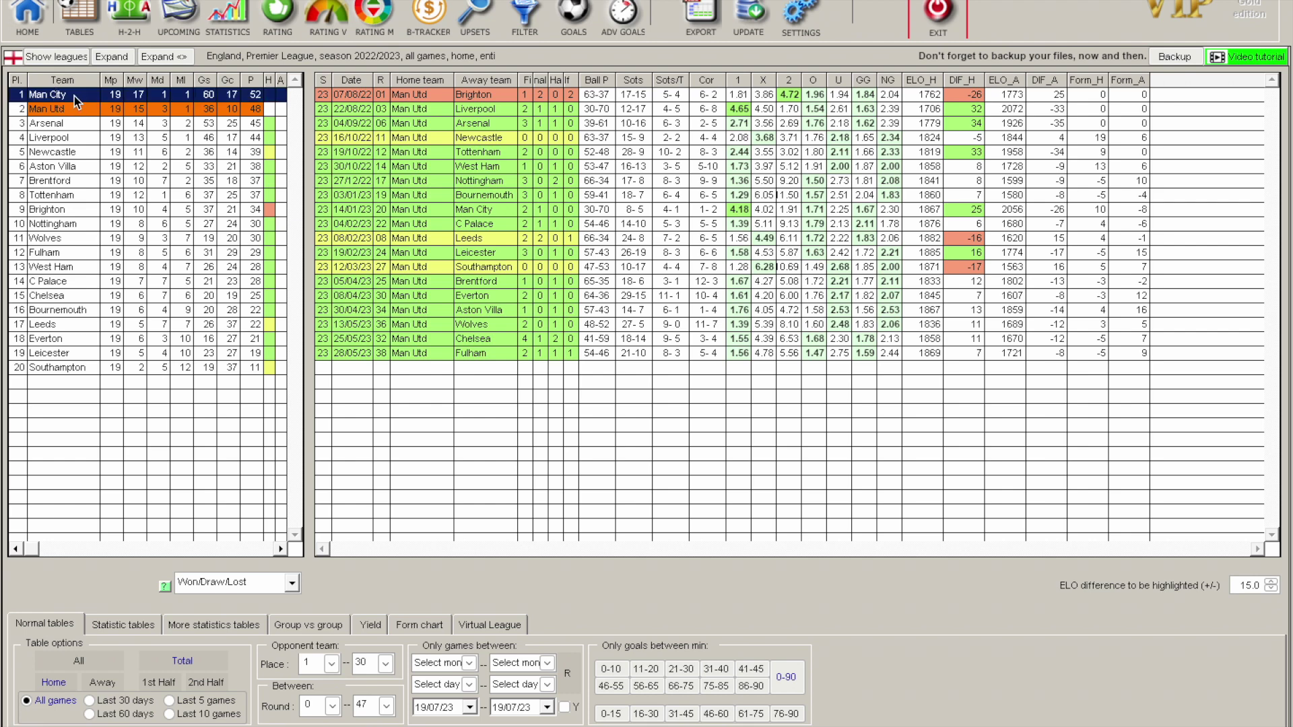
{"action": "left_click", "coordinate": [65, 310]}
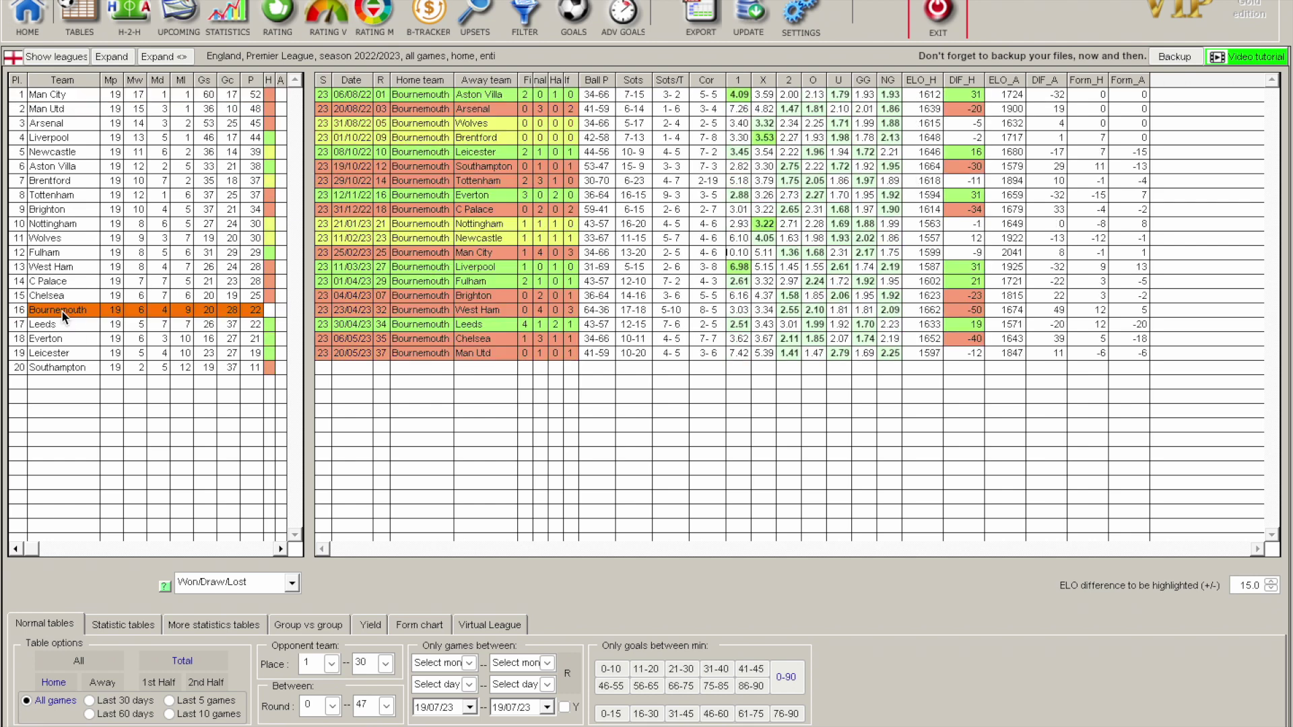
{"action": "left_click", "coordinate": [87, 367]}
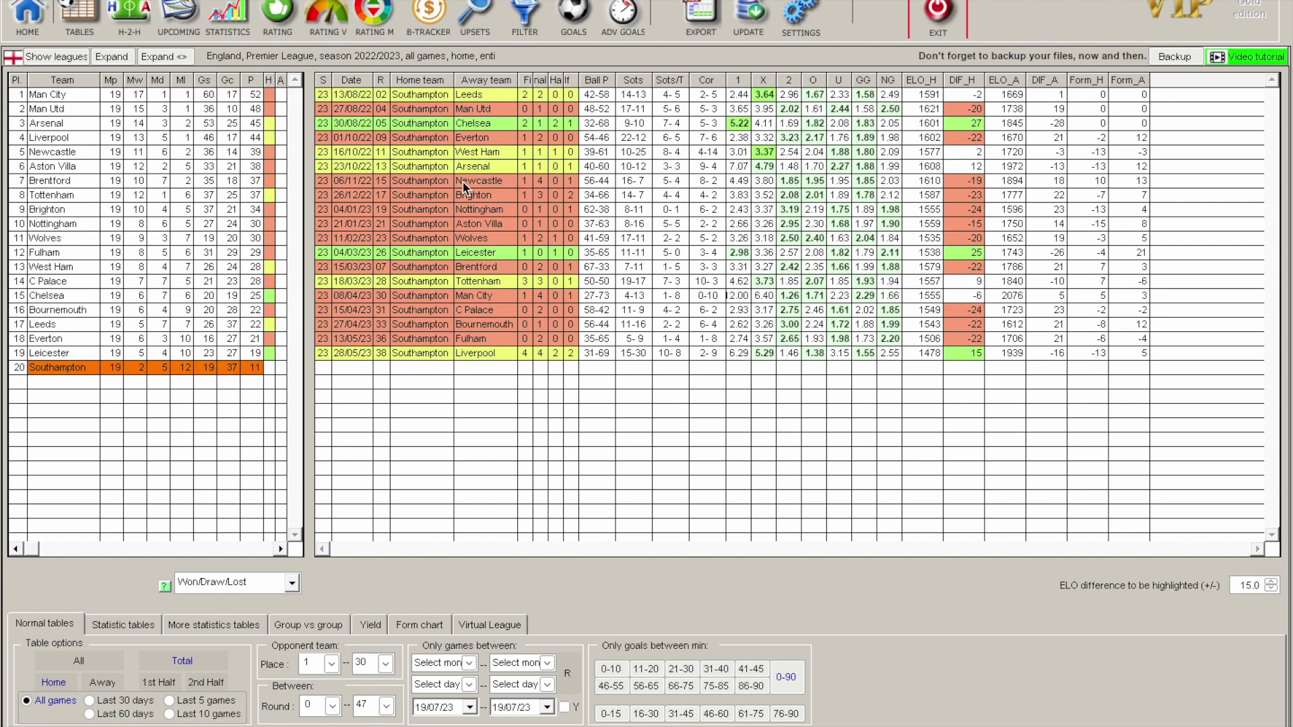
- Switch the table to away games and view the away matches of Arsenal, Brentford and West Ham
{"action": "left_click", "coordinate": [101, 682]}
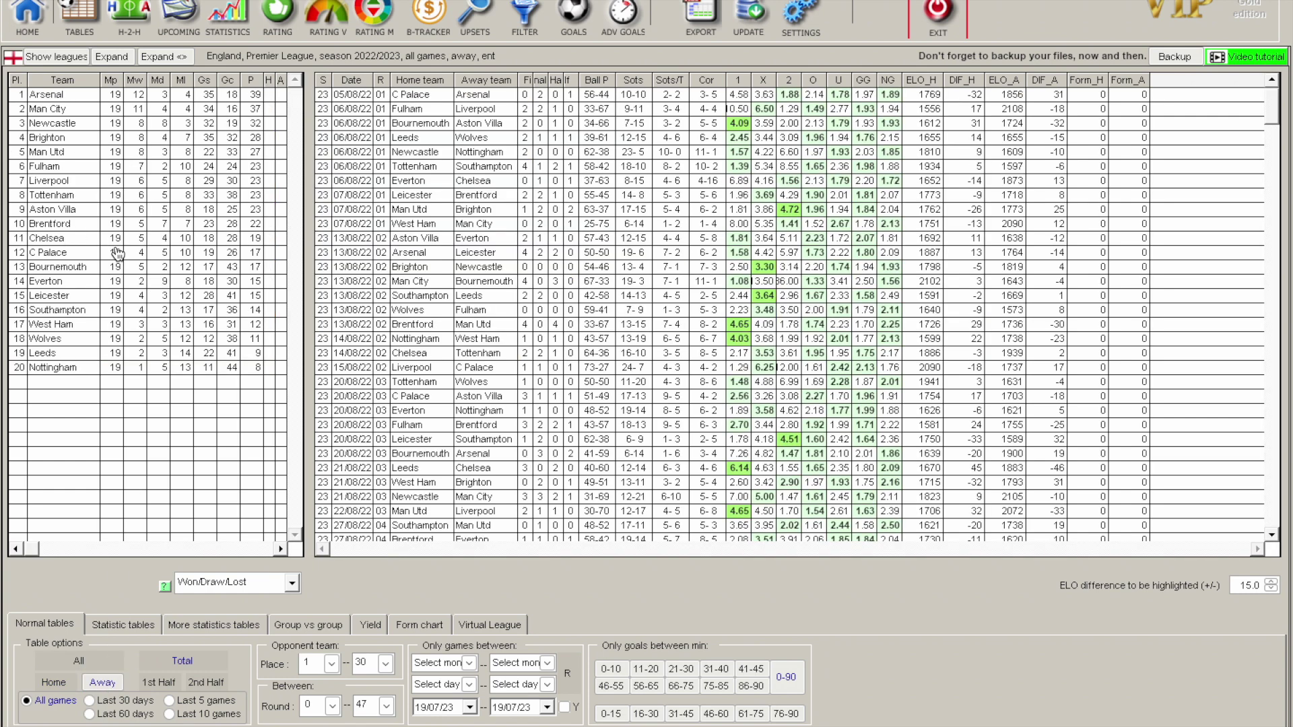
{"action": "left_click", "coordinate": [74, 95]}
{"action": "left_click", "coordinate": [81, 225]}
{"action": "left_click", "coordinate": [89, 323]}
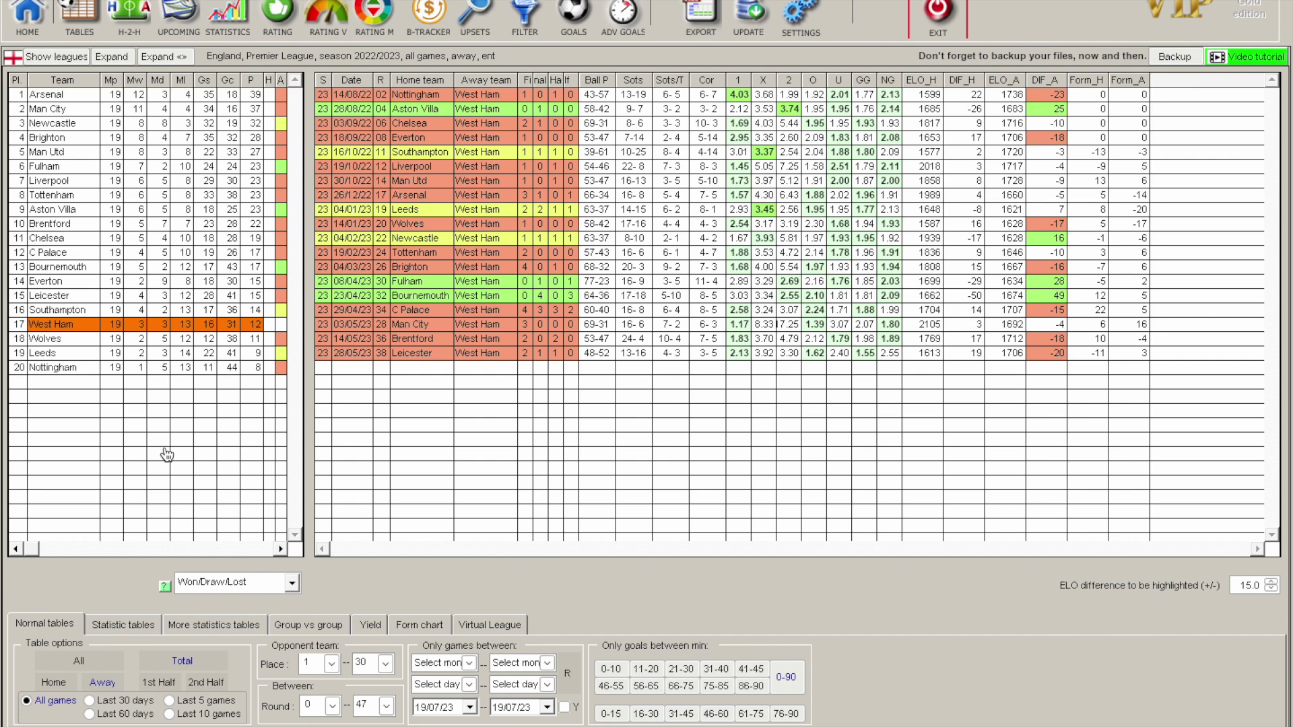
- Restore the combined home and away table, and view Newcastle's matches based on first-half results
{"action": "left_click", "coordinate": [80, 662]}
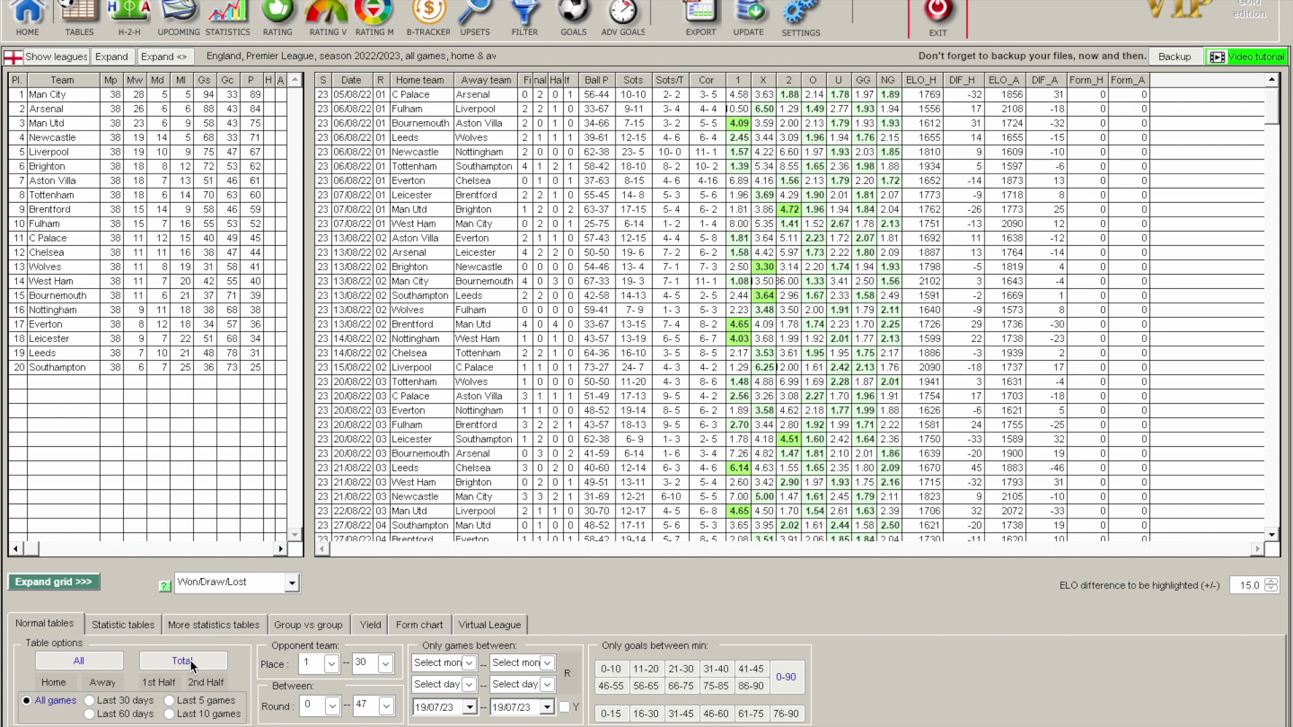
{"action": "left_click", "coordinate": [159, 683]}
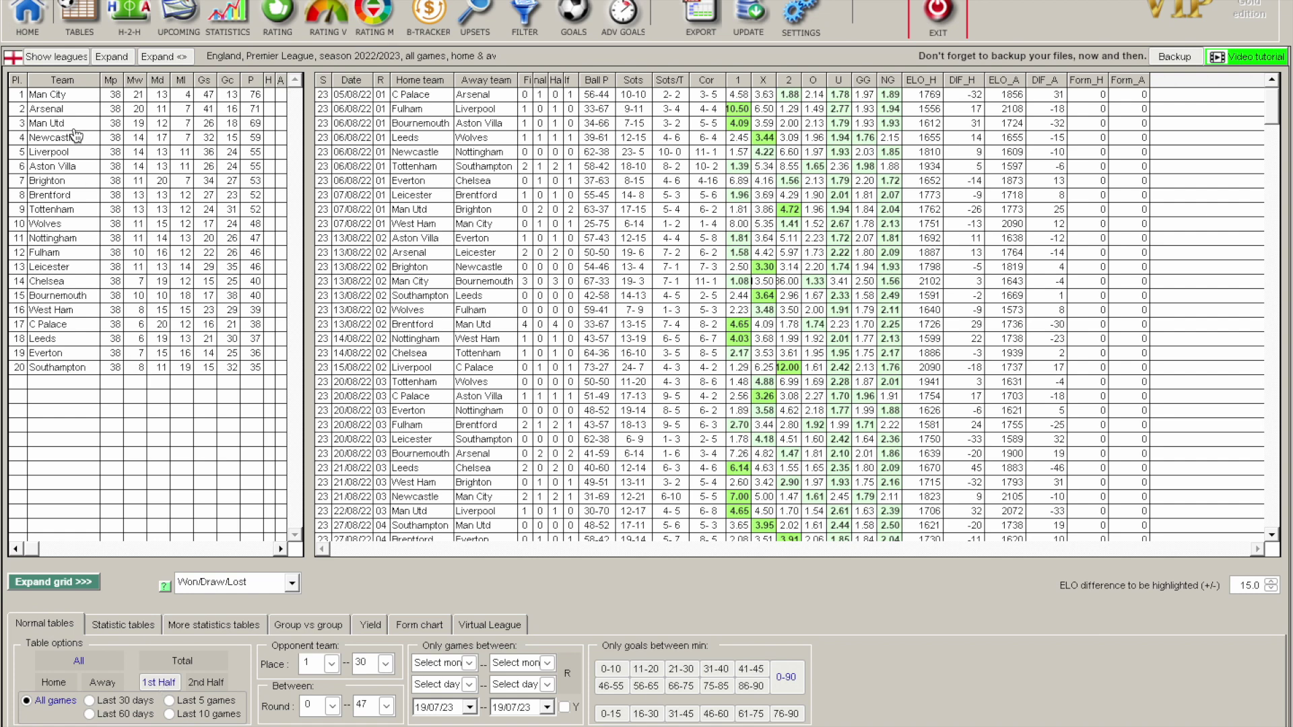
{"action": "left_click", "coordinate": [53, 138]}
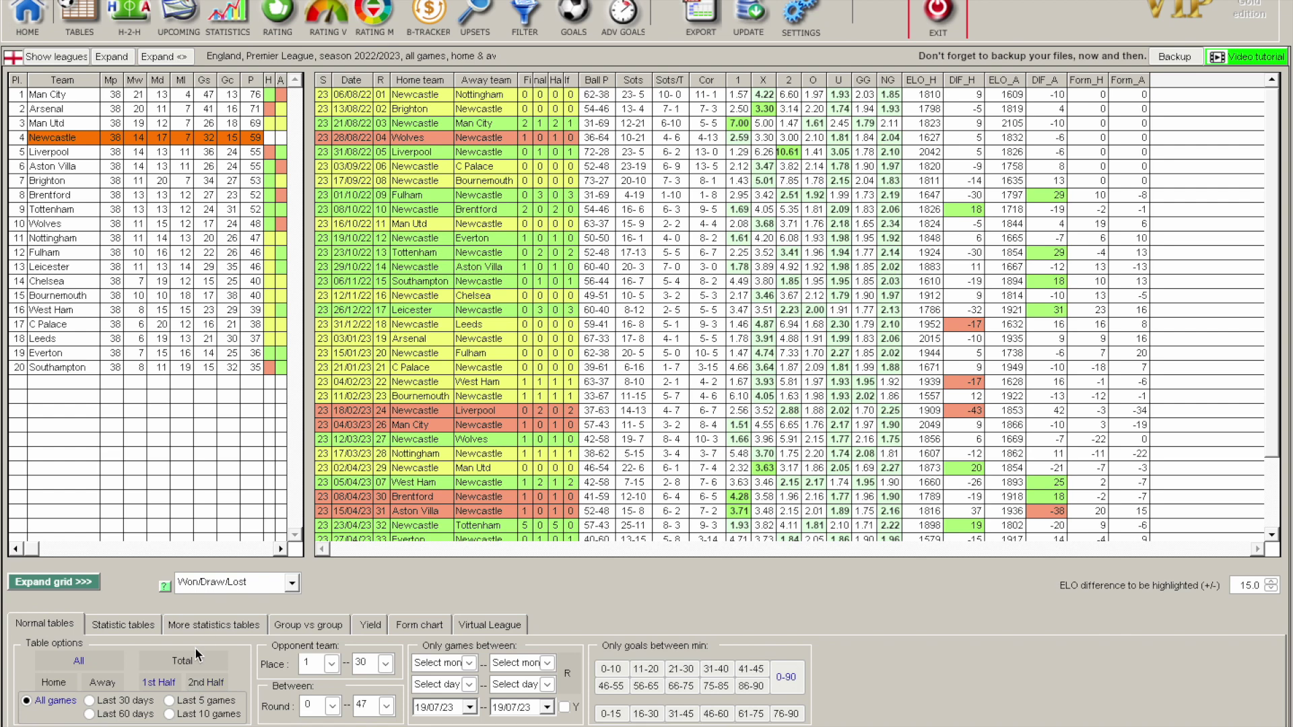
- View Leicester's matches based on second-half results, and return the table to total results
{"action": "left_click", "coordinate": [202, 690]}
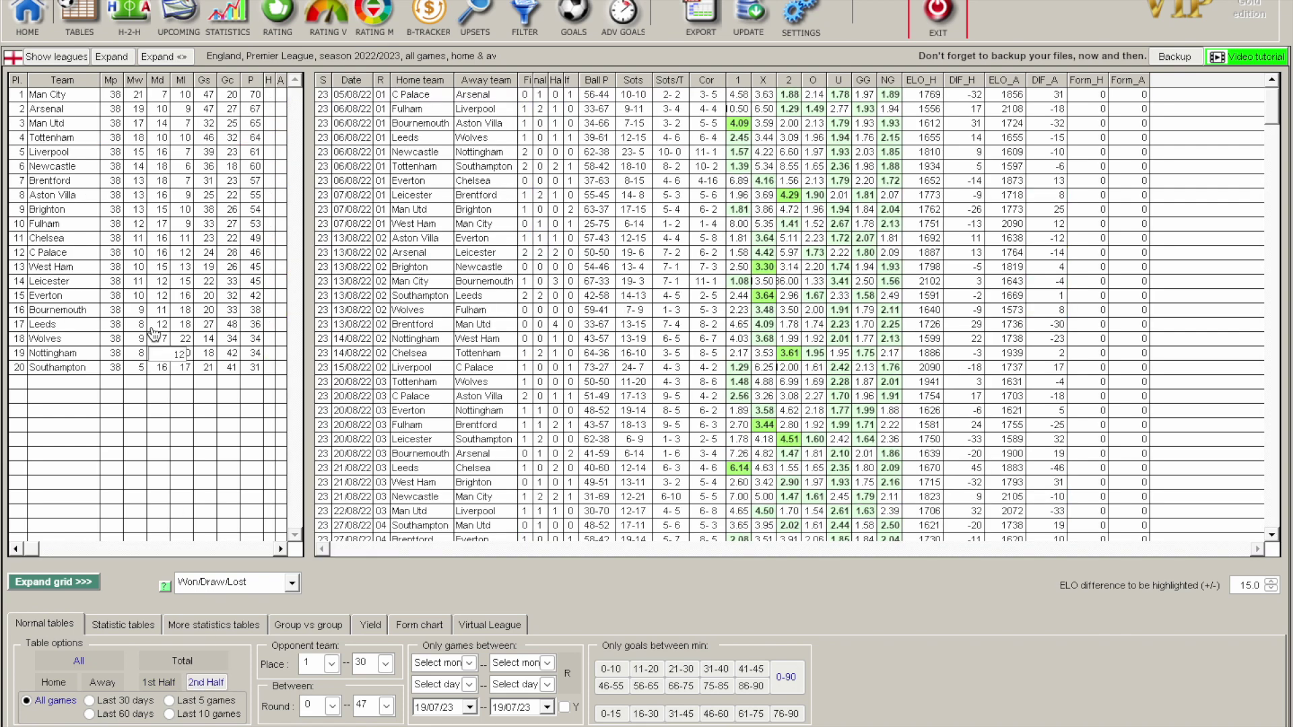
{"action": "left_click", "coordinate": [64, 281]}
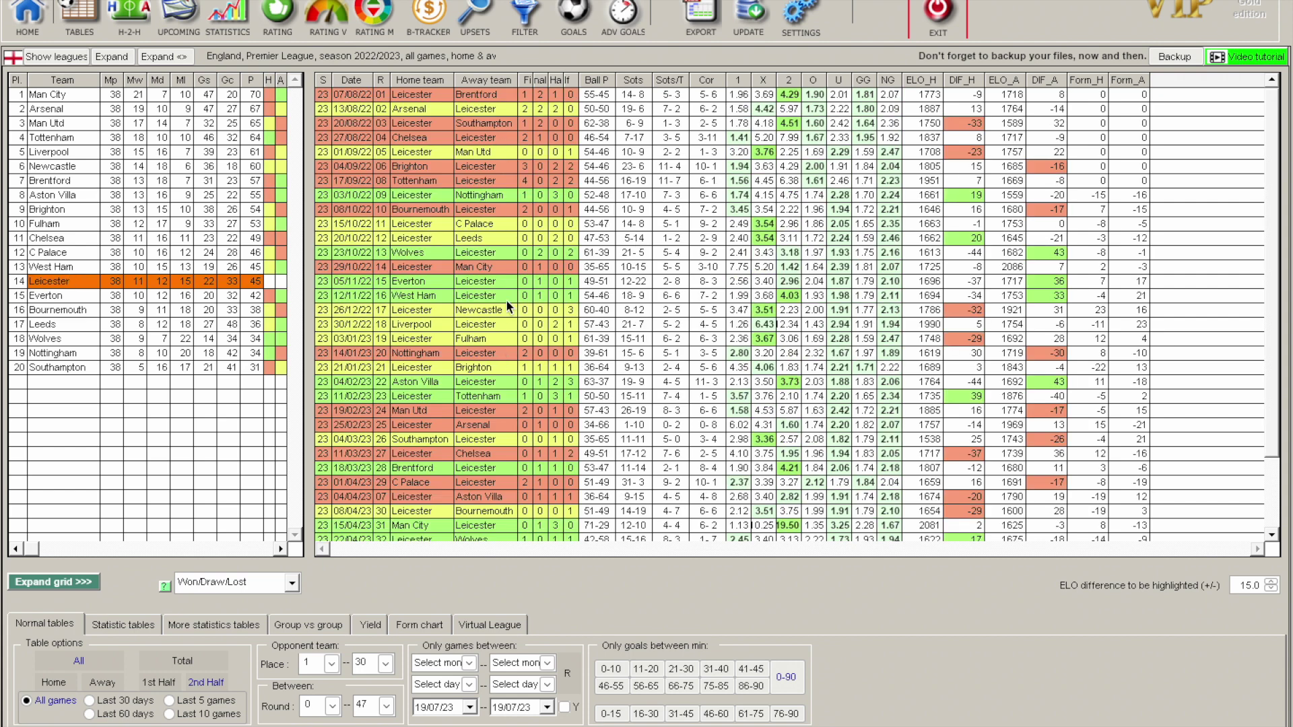
{"action": "left_click", "coordinate": [190, 666]}
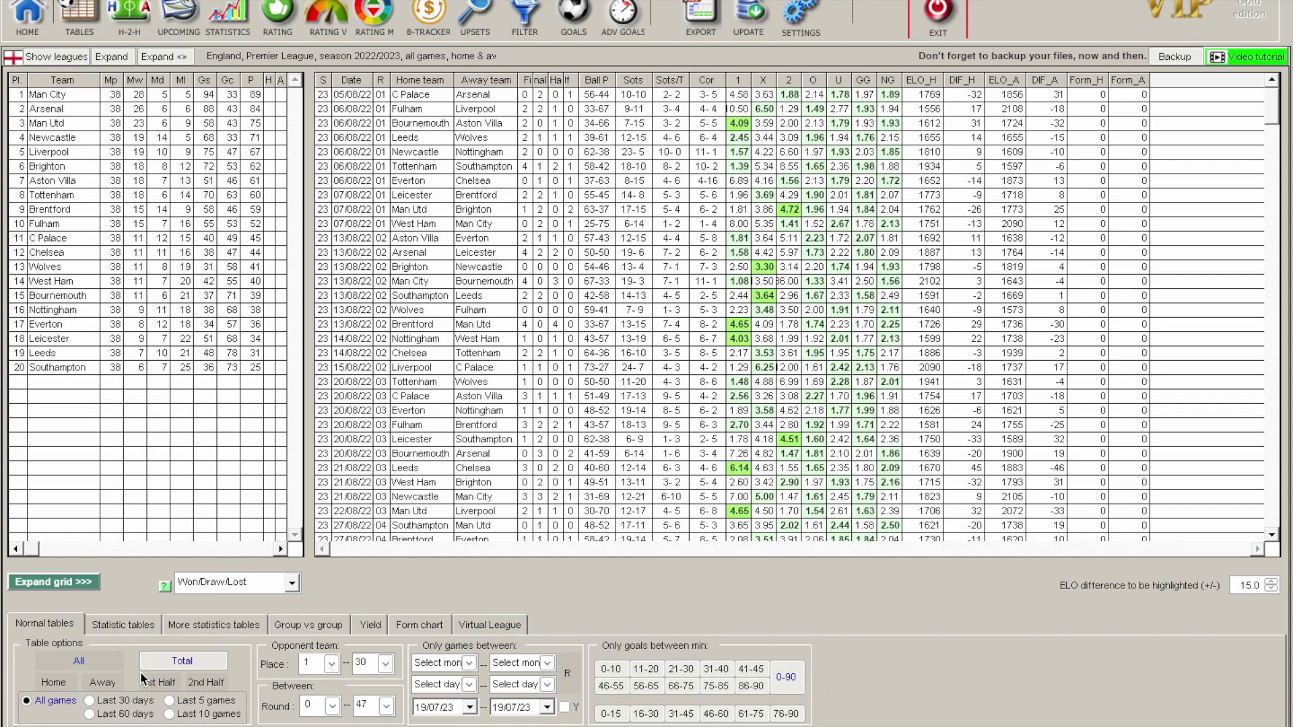
- Limit the table to the last 10 games to view Arsenal's matches, and restore all games
{"action": "left_click", "coordinate": [170, 716]}
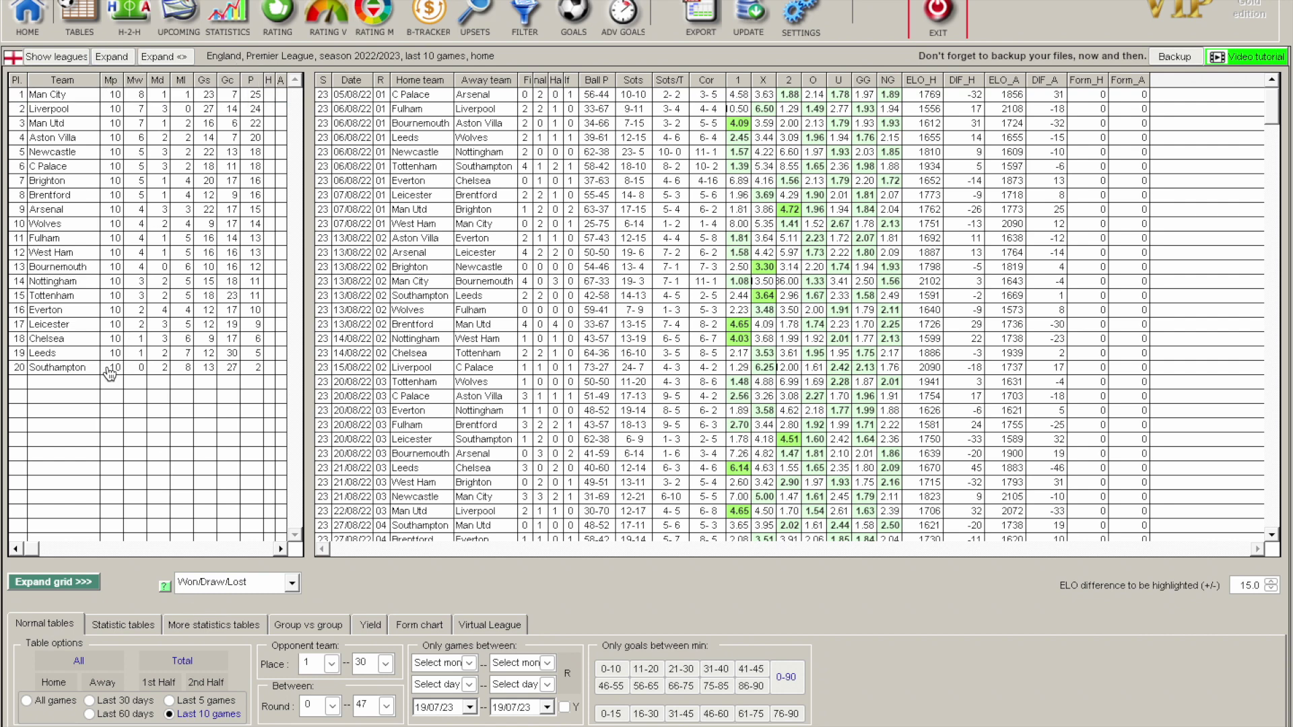
{"action": "left_click", "coordinate": [130, 210]}
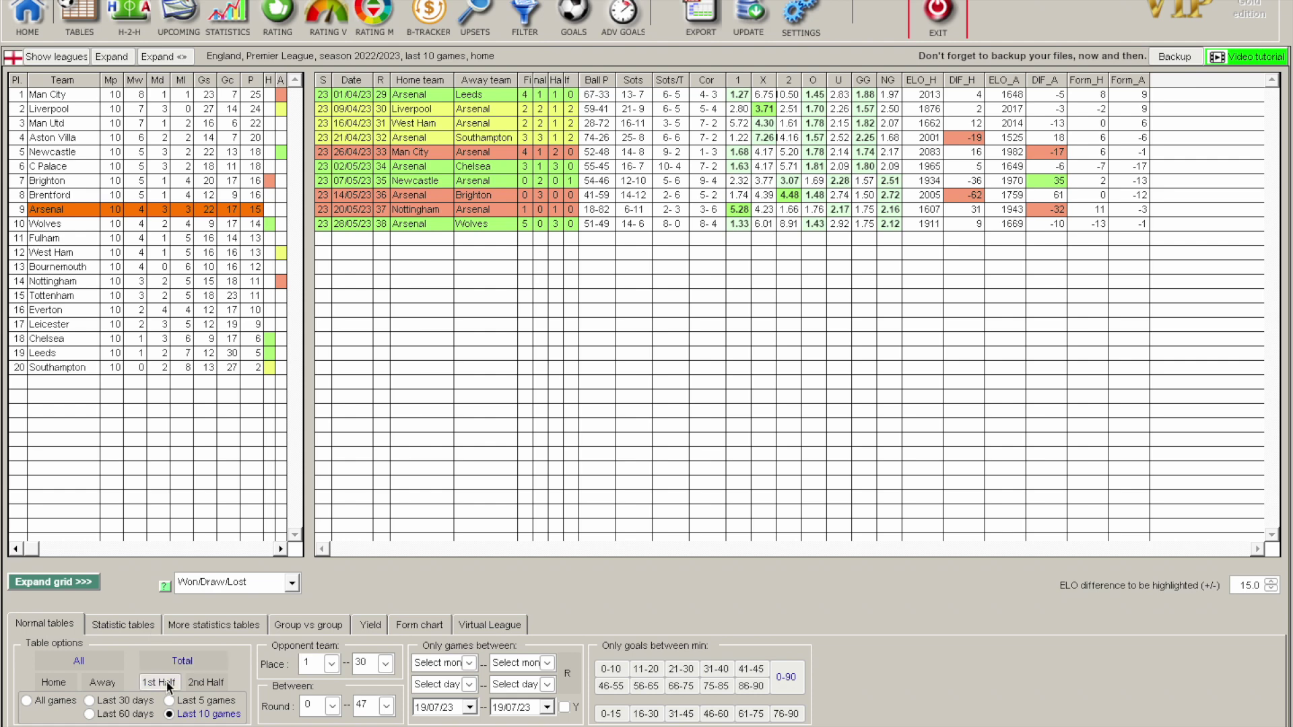
{"action": "left_click", "coordinate": [37, 701]}
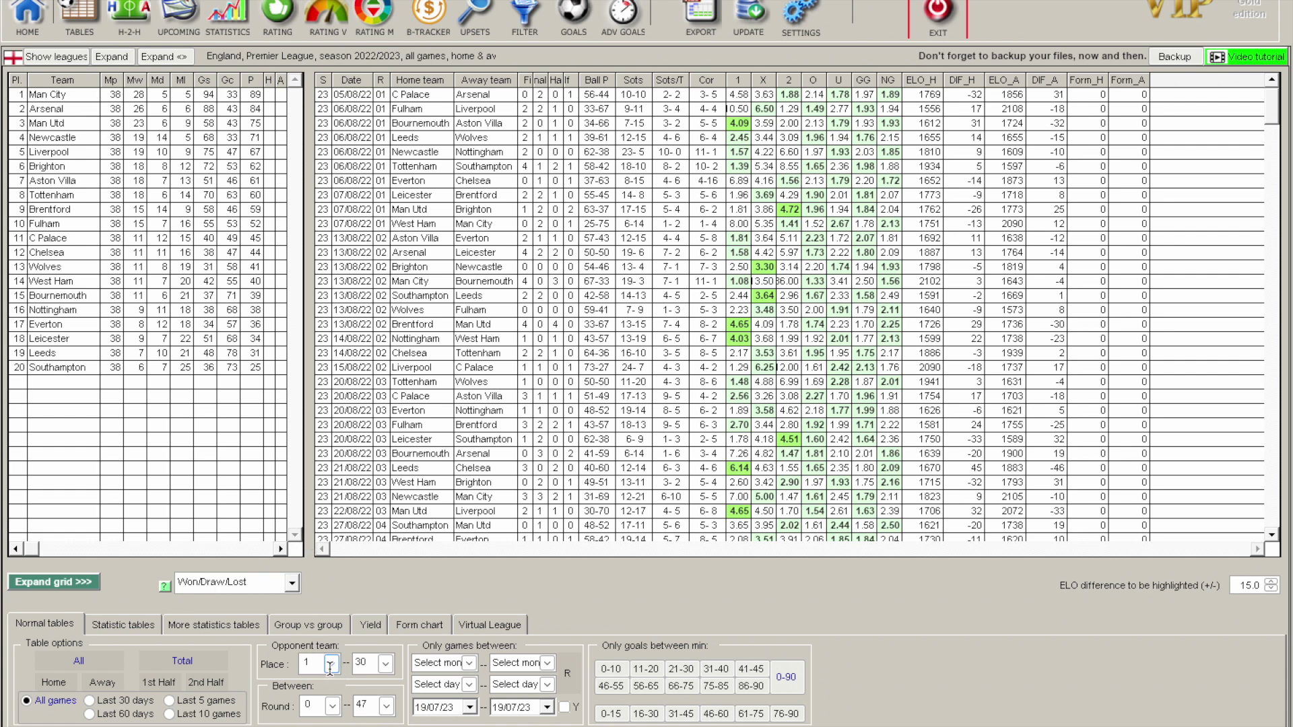
- Limit the opponent teams to places 1 to 6 and view Arsenal's and C Palace's matches against them
{"action": "left_click", "coordinate": [386, 664]}
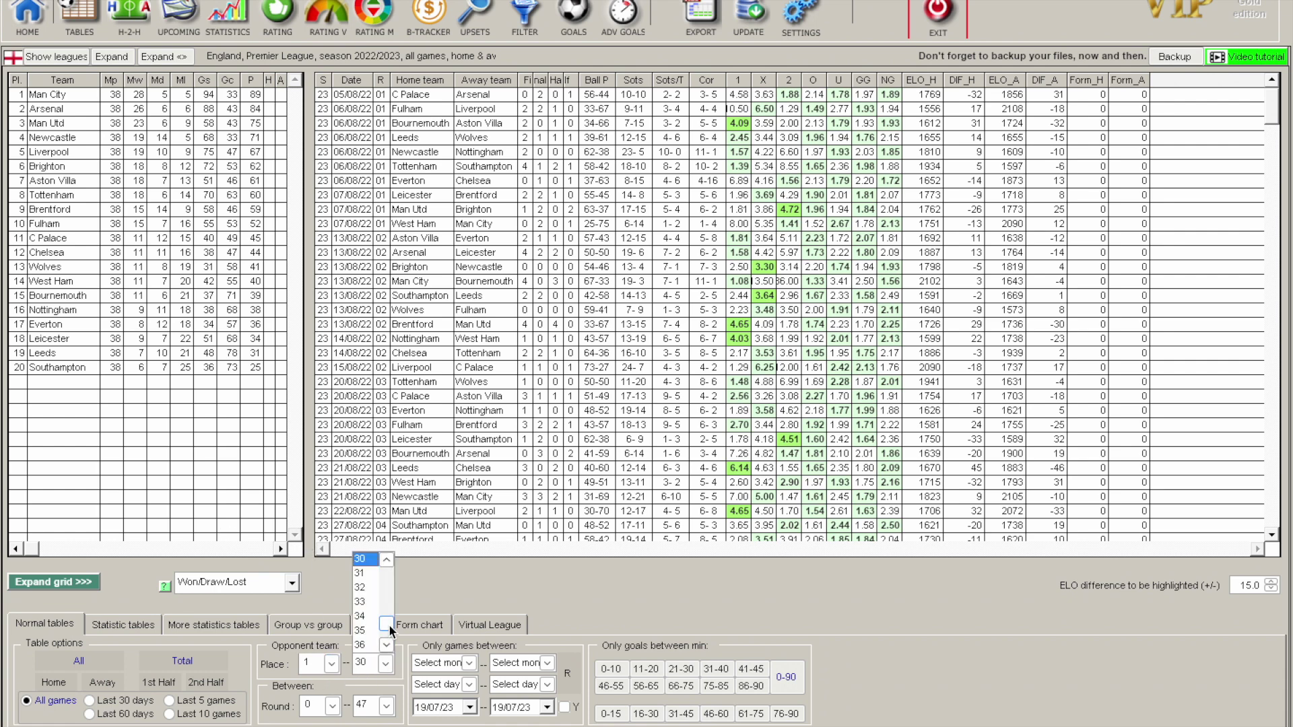
{"action": "left_click_drag", "start_coordinate": [388, 626], "coordinate": [394, 590]}
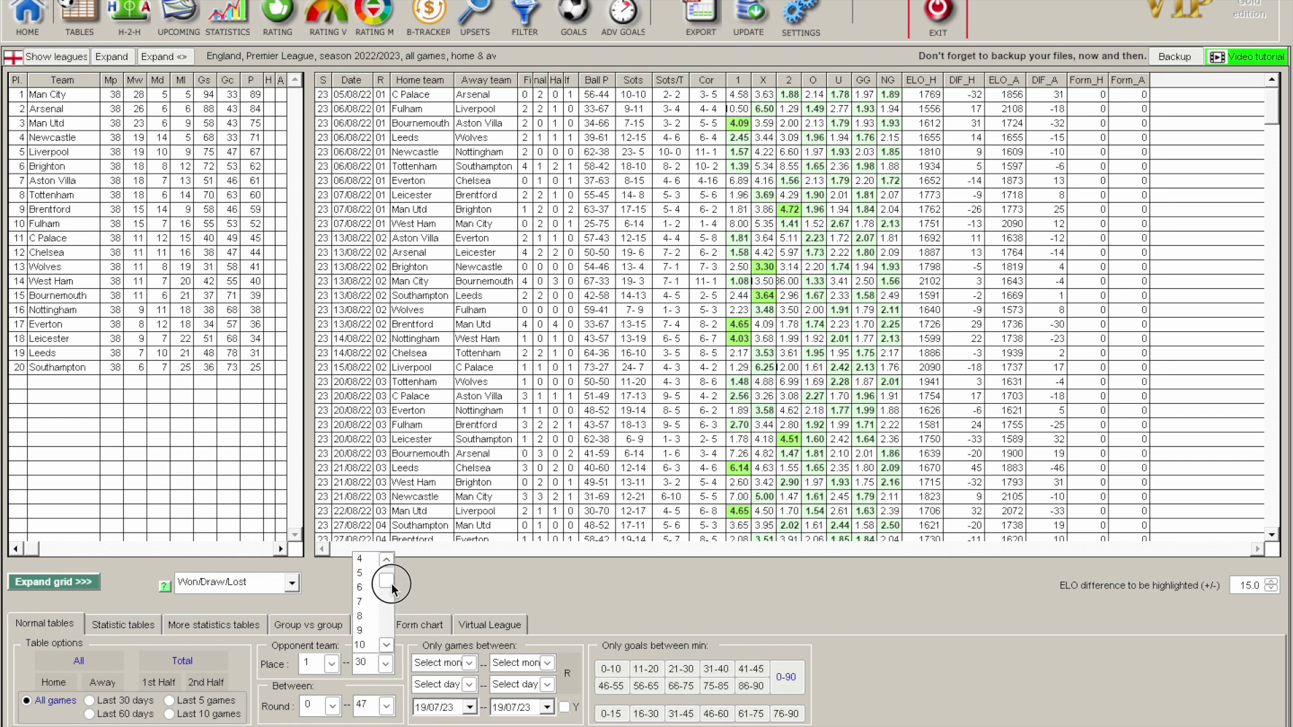
{"action": "key", "text": "Escape"}
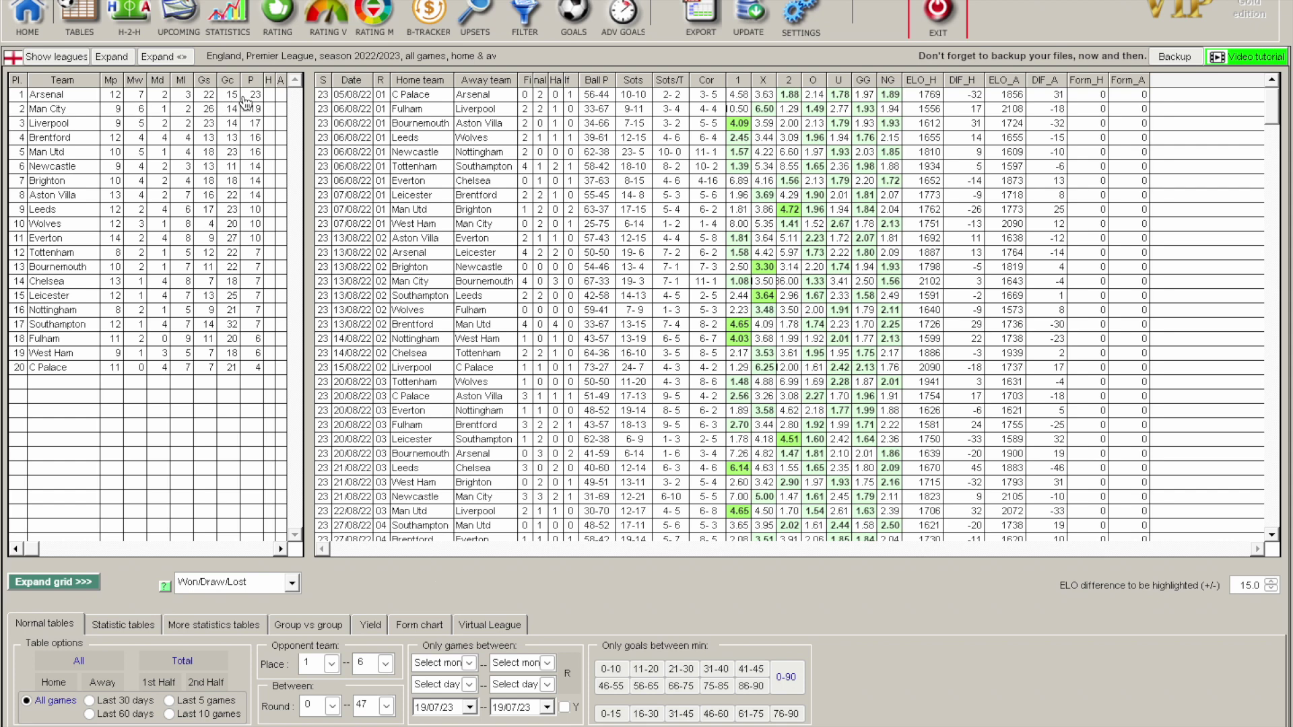
{"action": "left_click", "coordinate": [70, 94]}
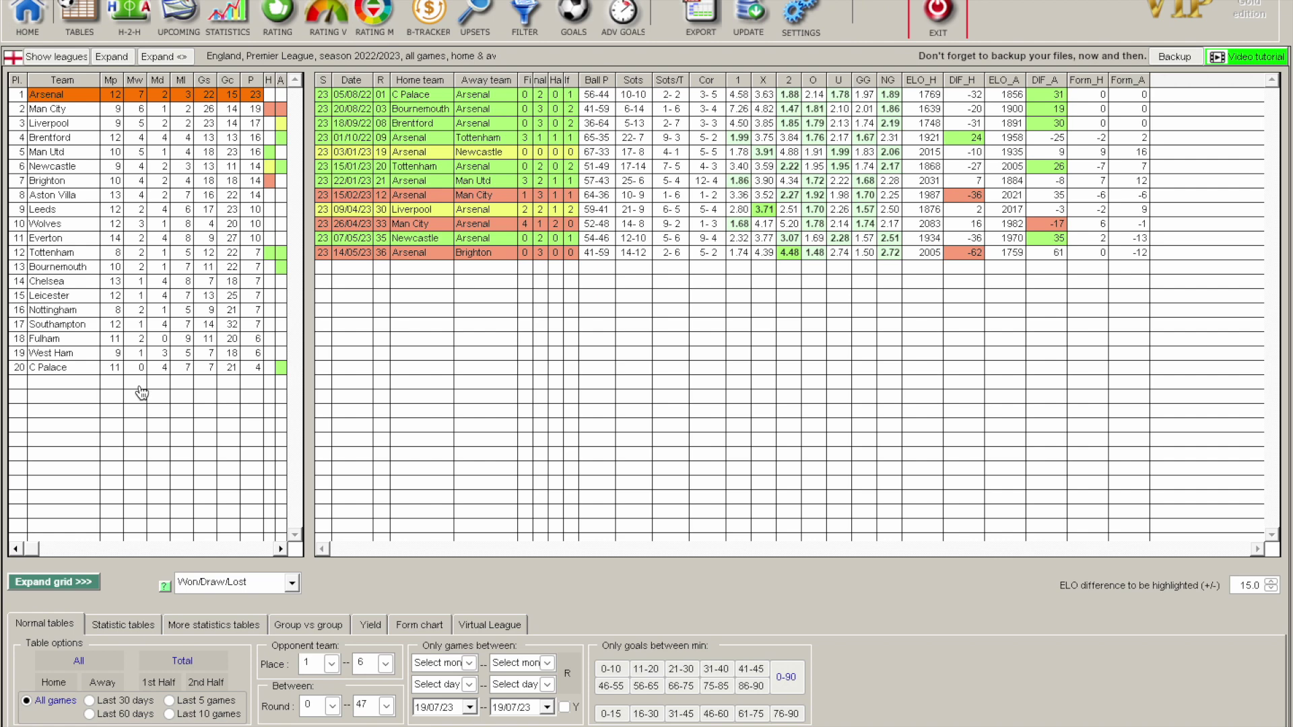
{"action": "left_click", "coordinate": [76, 369]}
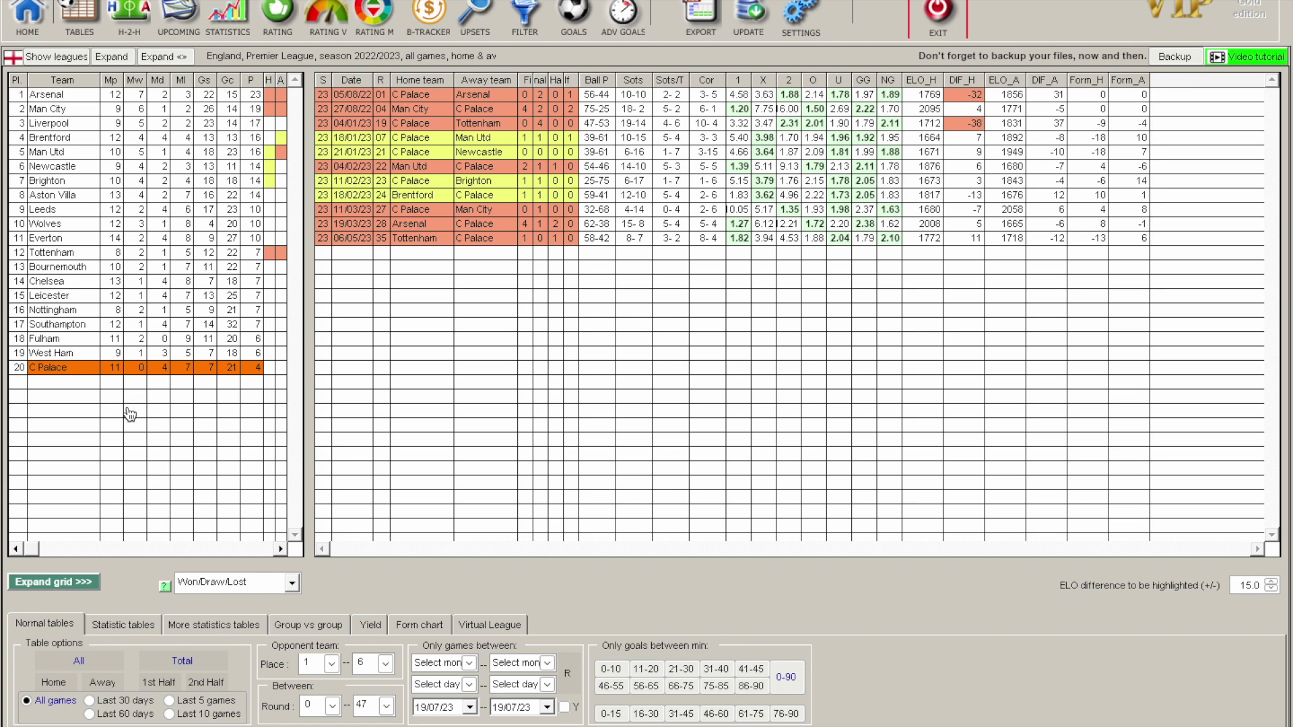
- Limit the opponent teams to places 17 to 20
{"action": "left_click", "coordinate": [332, 664]}
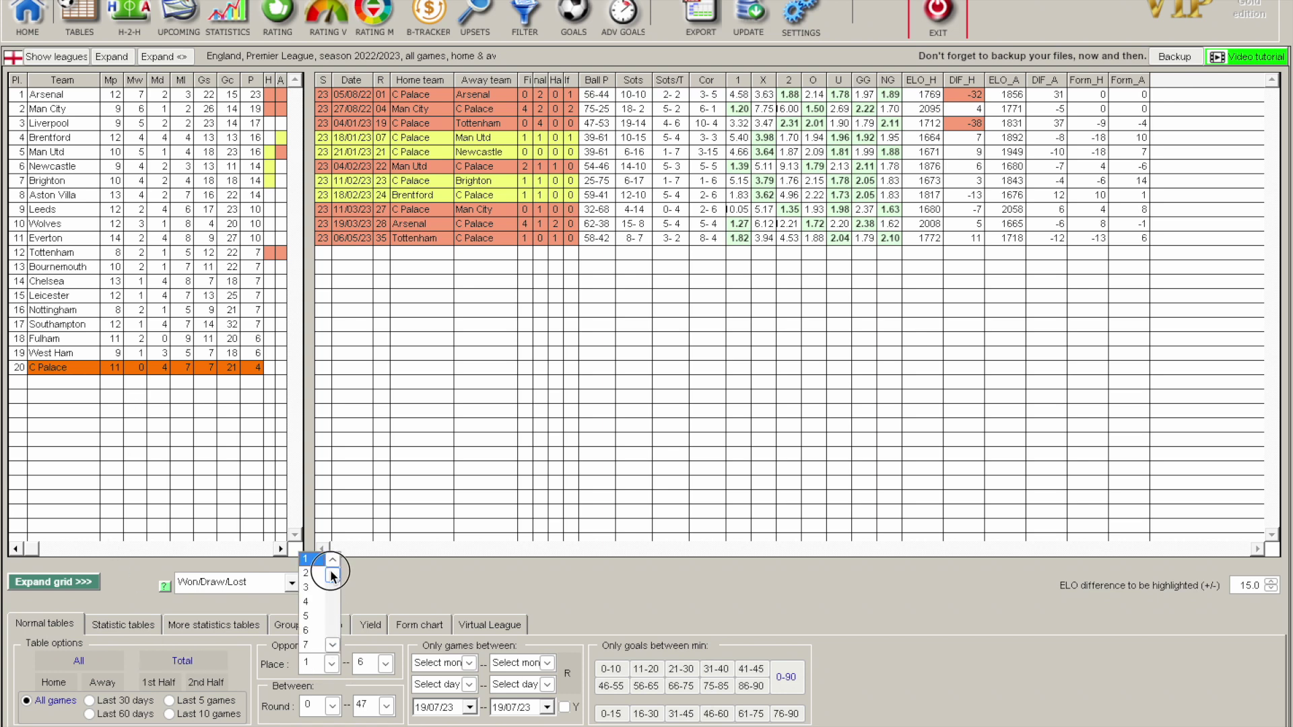
{"action": "left_click_drag", "start_coordinate": [330, 573], "coordinate": [327, 597]}
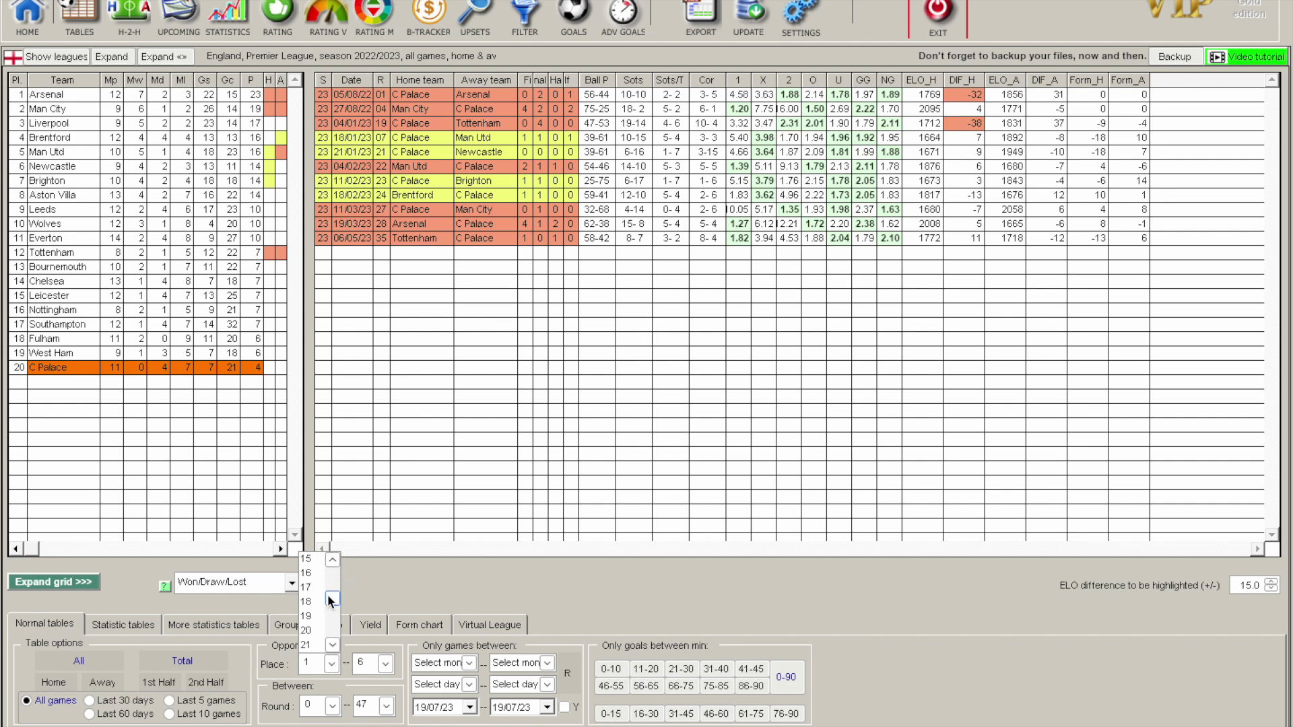
{"action": "left_click", "coordinate": [373, 665]}
{"action": "left_click", "coordinate": [385, 664]}
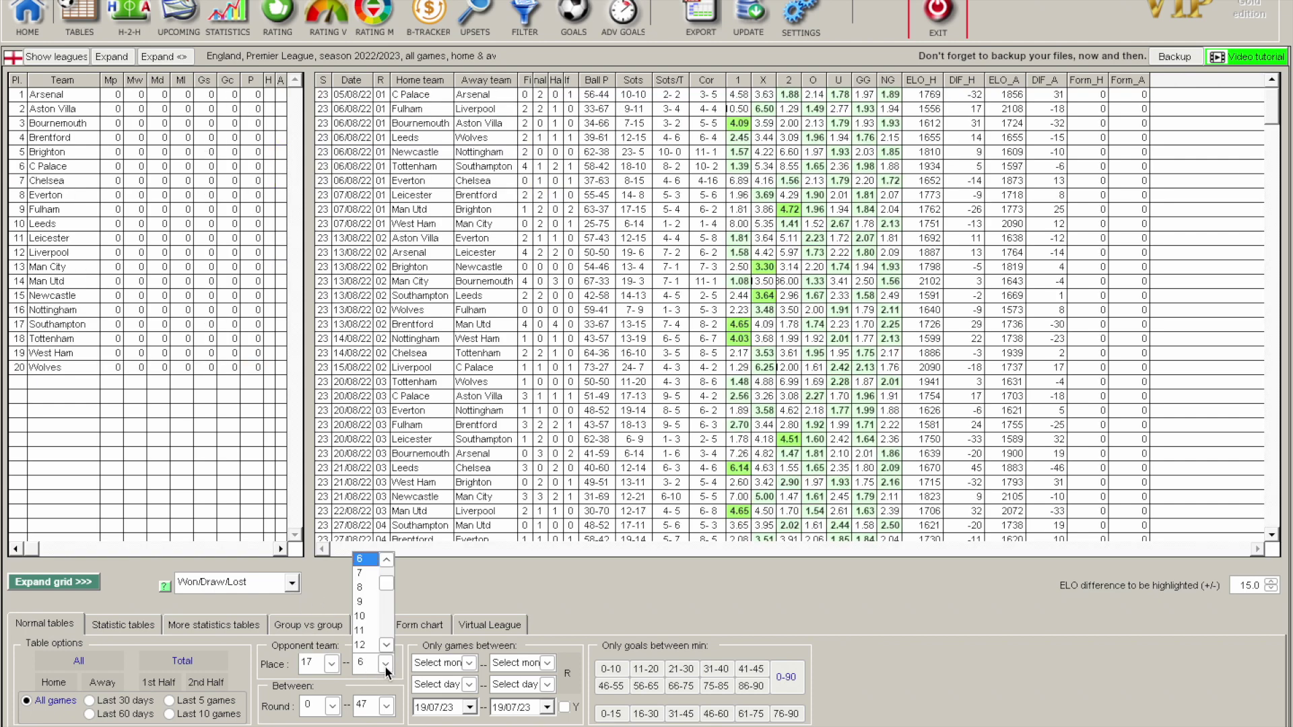
{"action": "left_click", "coordinate": [385, 644]}
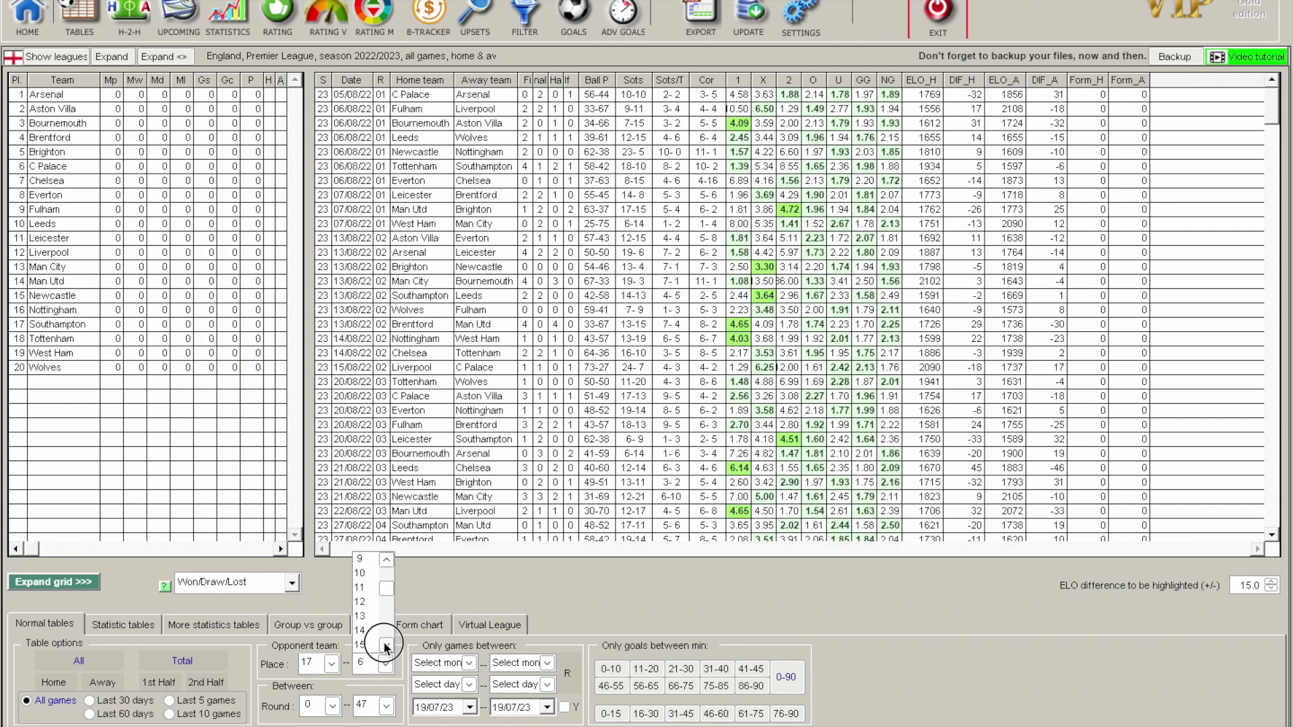
{"action": "left_click", "coordinate": [385, 645]}
{"action": "left_click", "coordinate": [370, 644]}
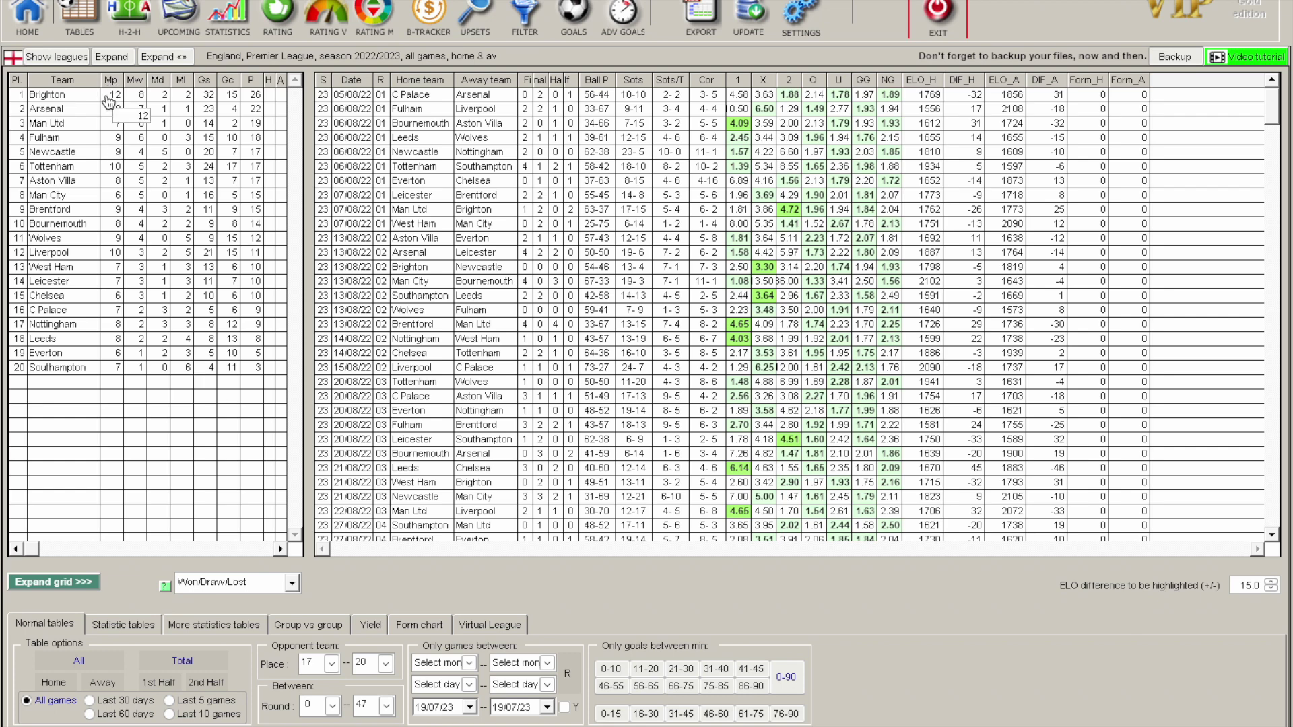
- View the matches of Brighton, Southampton, Man City, Aston Villa, Fulham and Man Utd against these opponents
{"action": "left_click", "coordinate": [167, 102]}
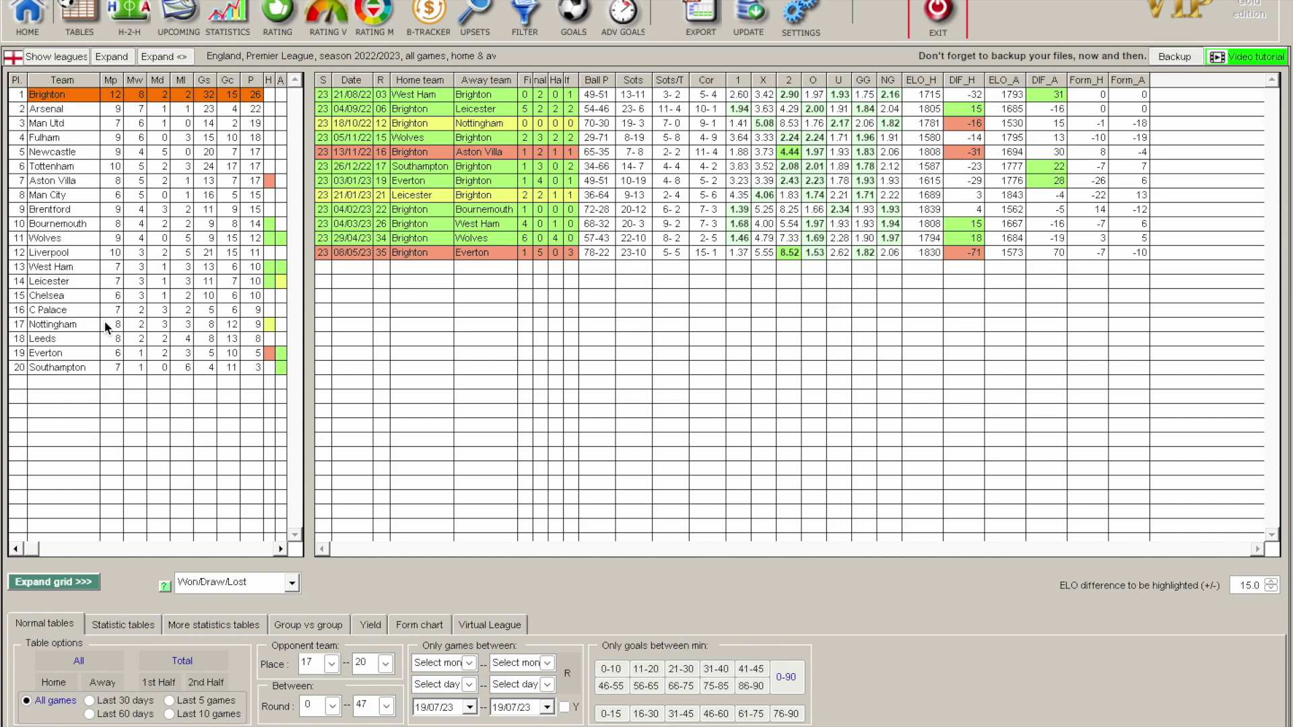
{"action": "left_click", "coordinate": [71, 369]}
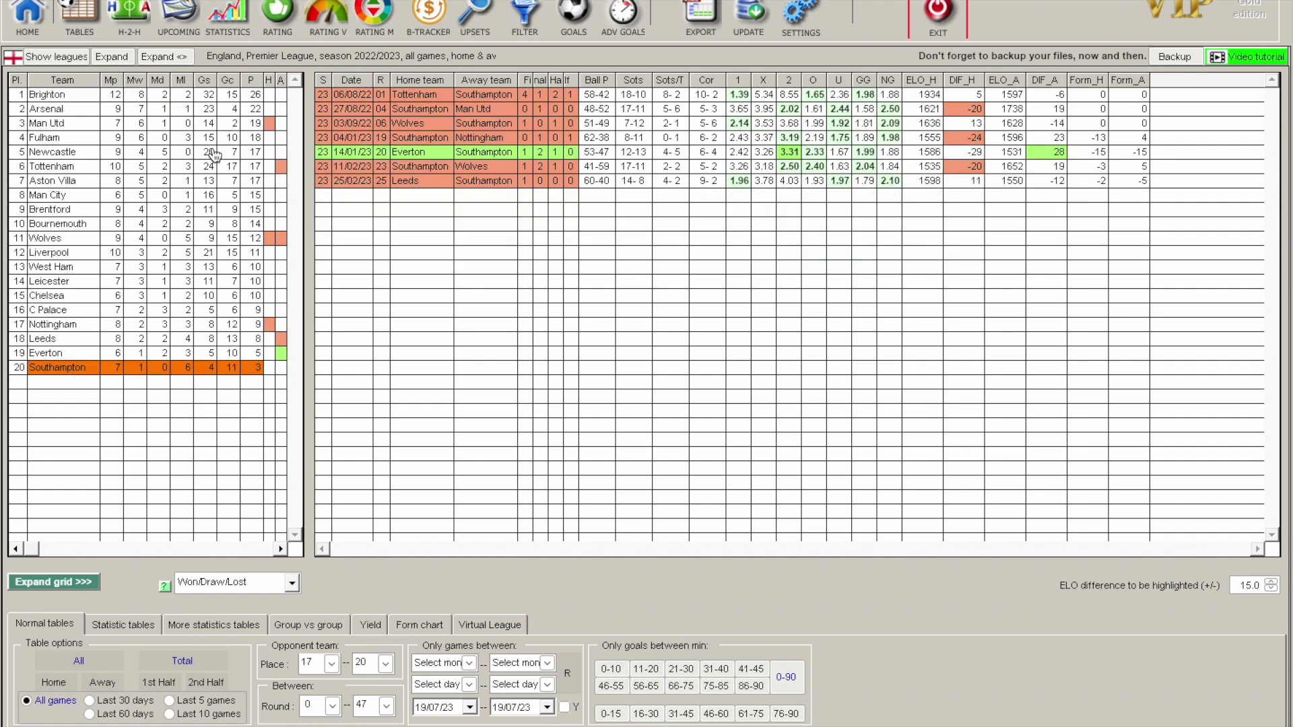
{"action": "left_click", "coordinate": [76, 197]}
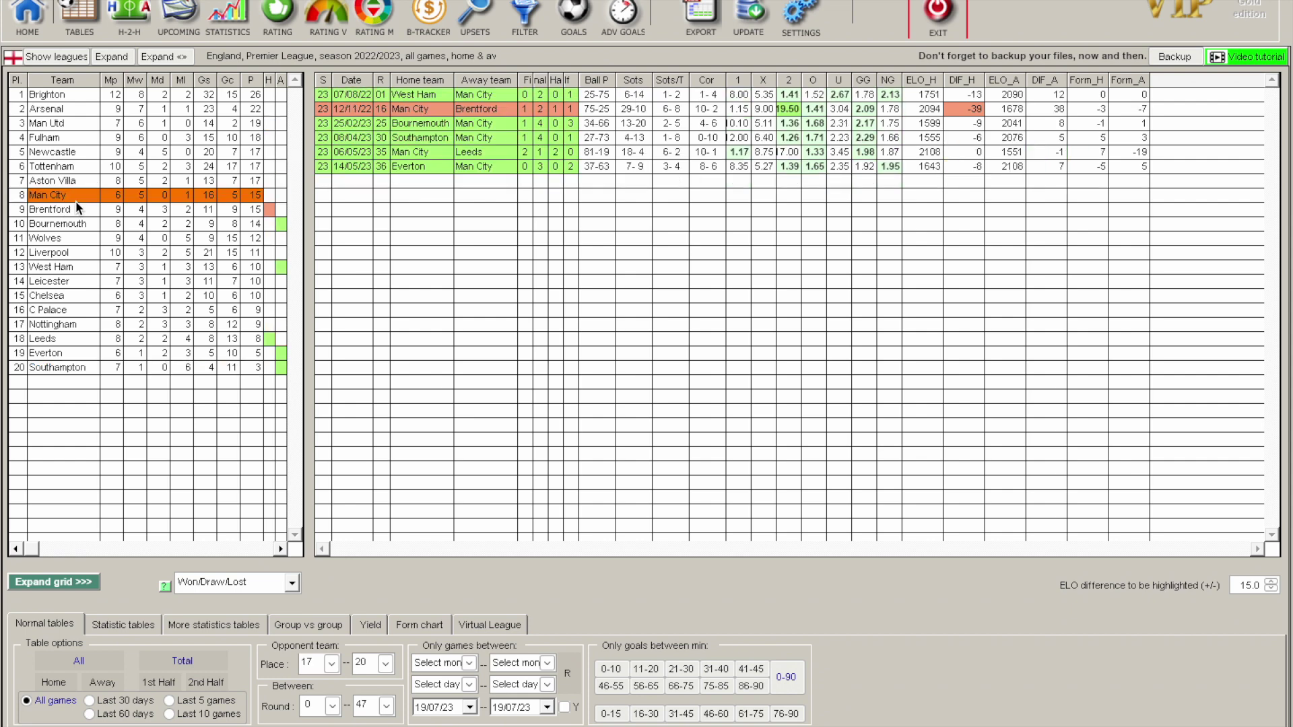
{"action": "left_click", "coordinate": [62, 181]}
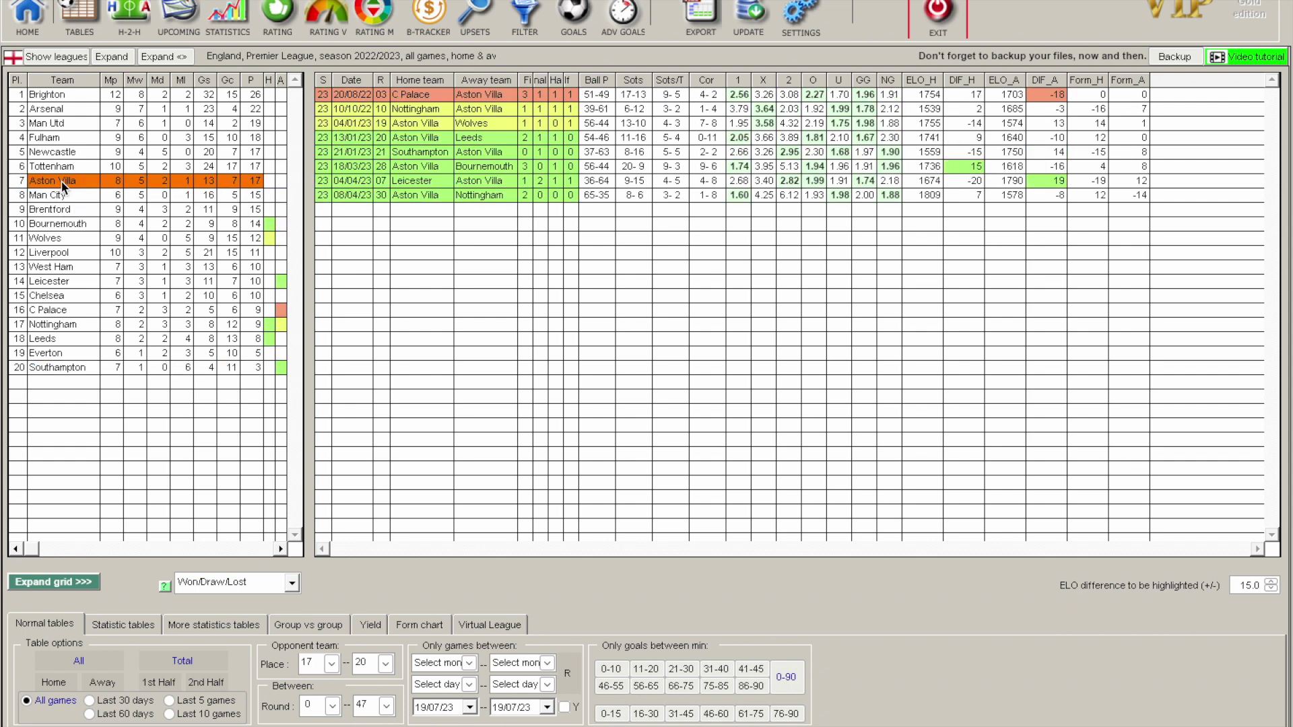
{"action": "left_click", "coordinate": [61, 138]}
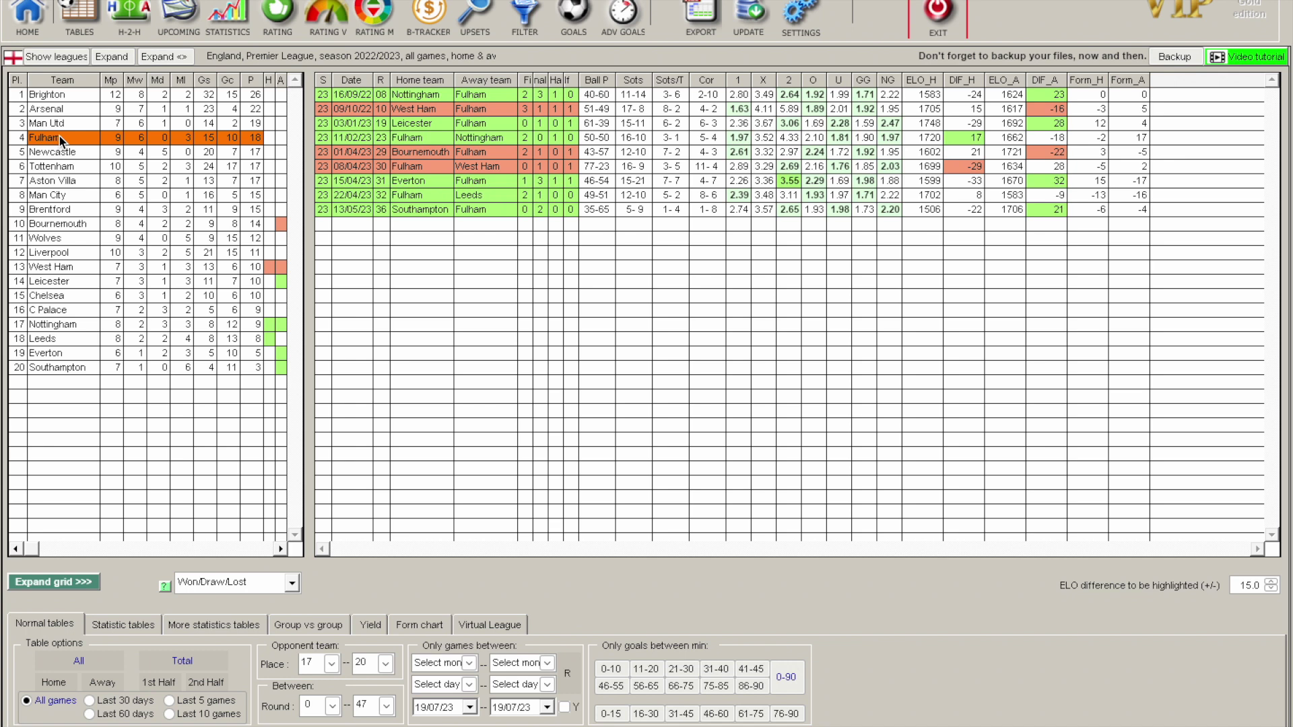
{"action": "left_click", "coordinate": [59, 123]}
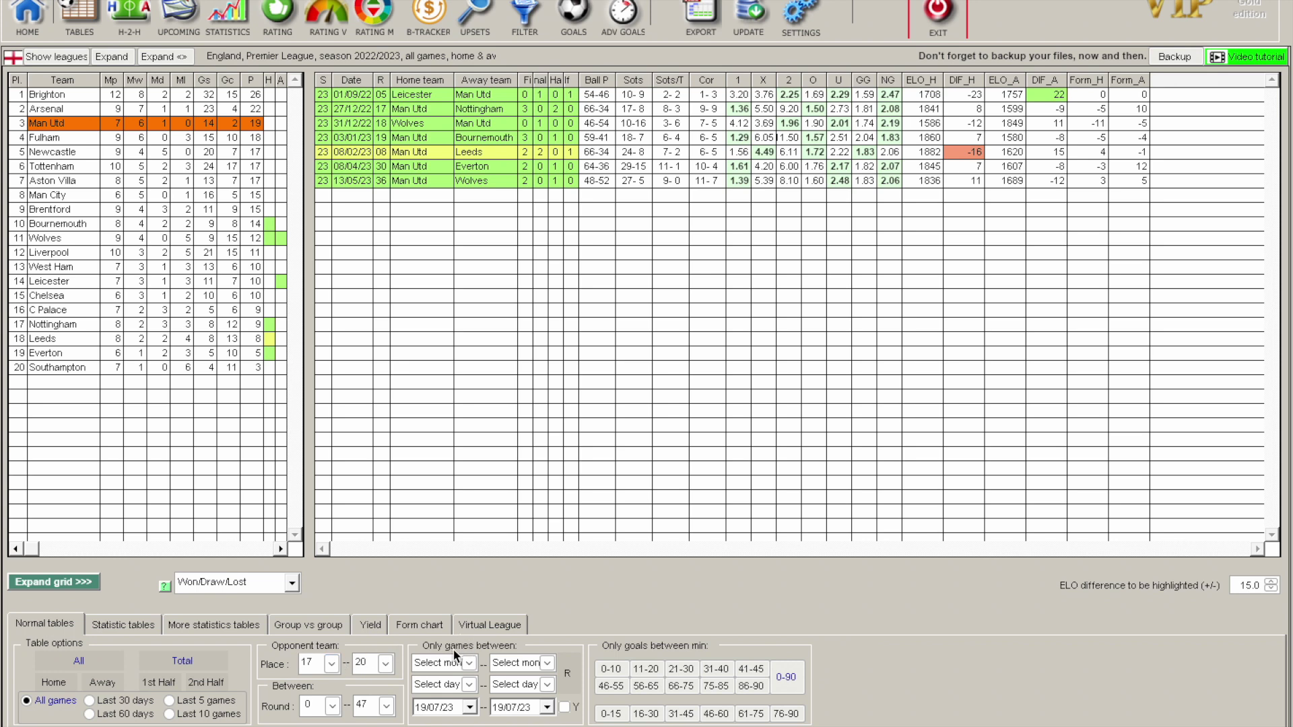
- Limit the games to January through February, and view Man Utd's and Everton's matches in that period
{"action": "left_click", "coordinate": [469, 663]}
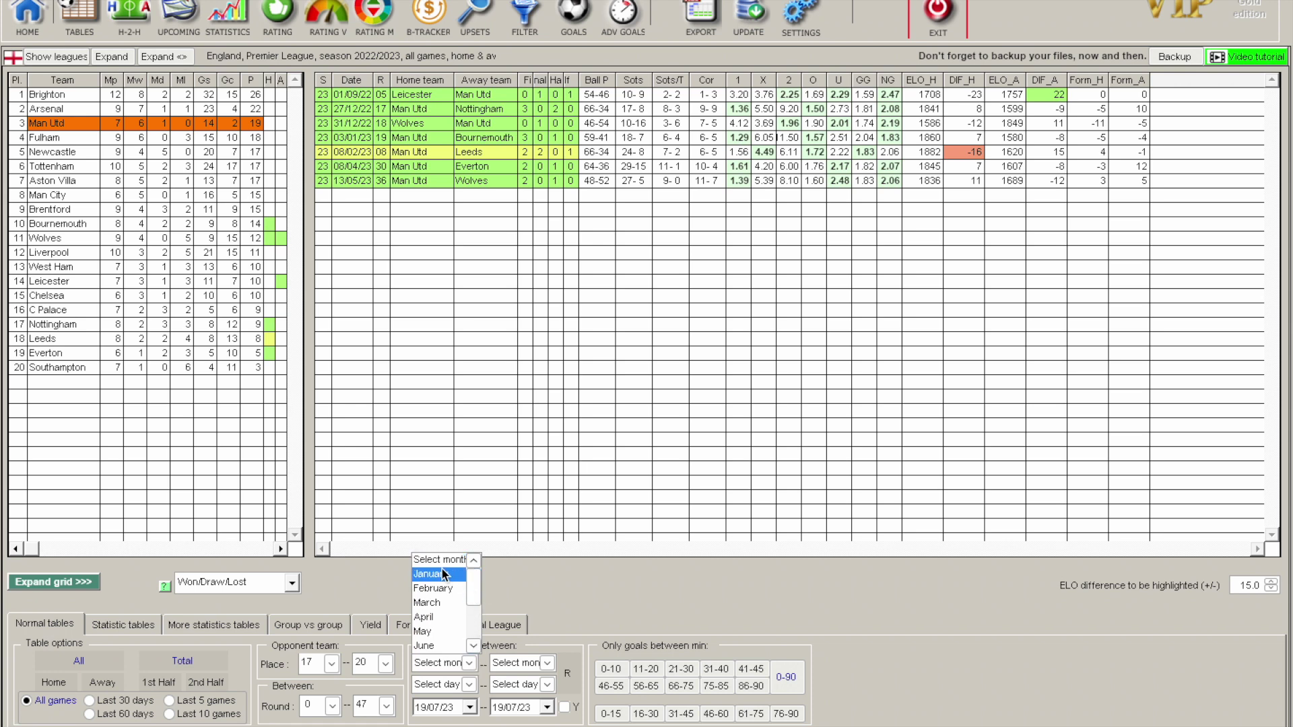
{"action": "left_click", "coordinate": [442, 574]}
{"action": "left_click", "coordinate": [547, 662]}
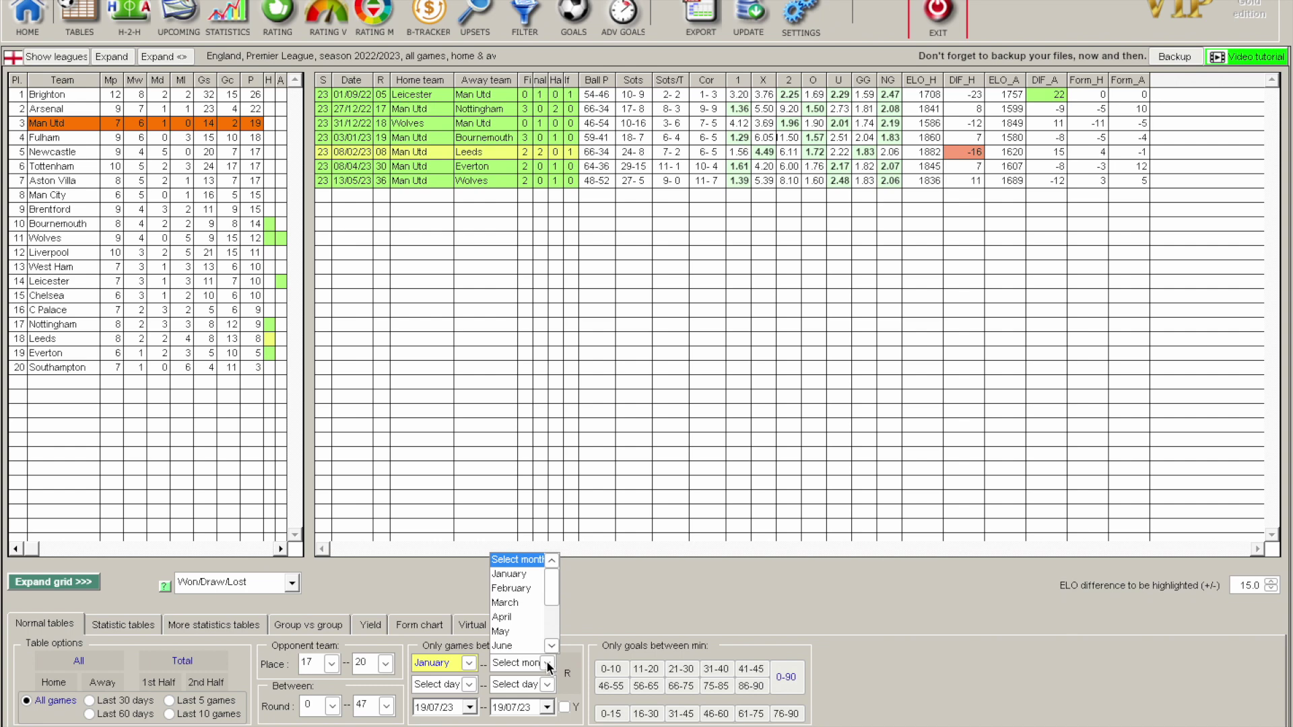
{"action": "left_click", "coordinate": [529, 590]}
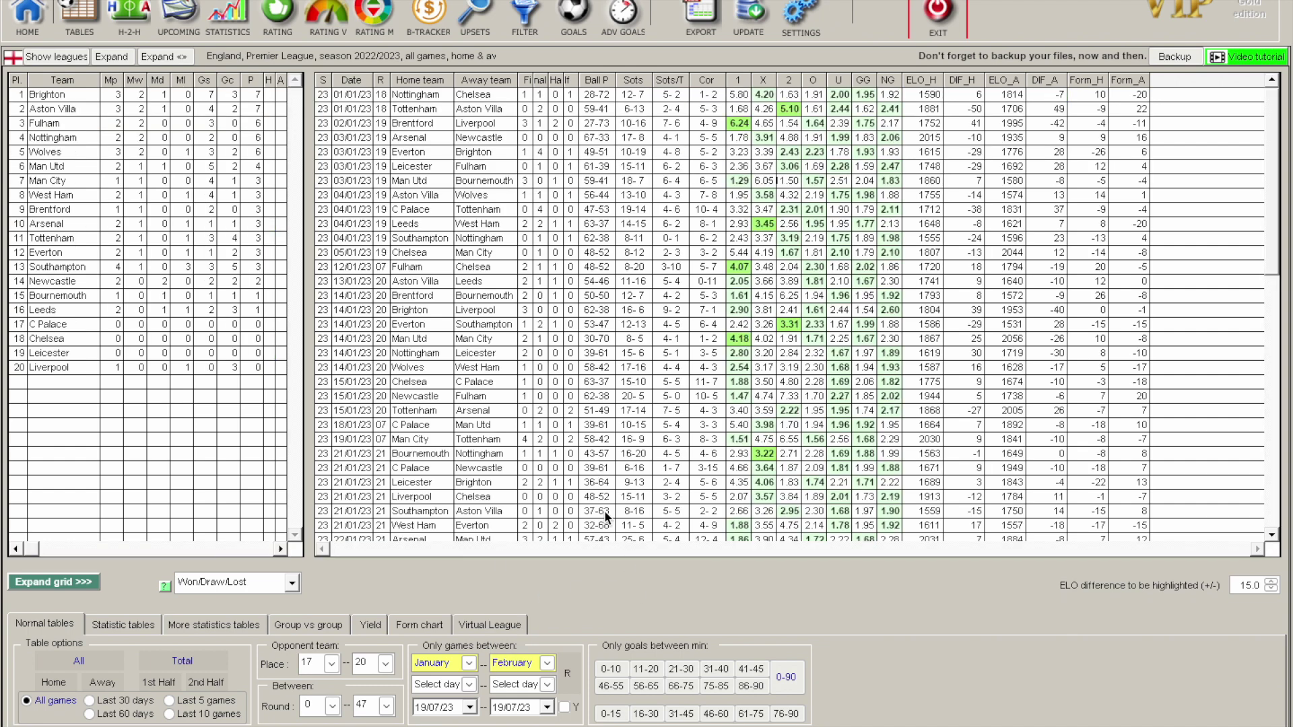
{"action": "left_click", "coordinate": [61, 168]}
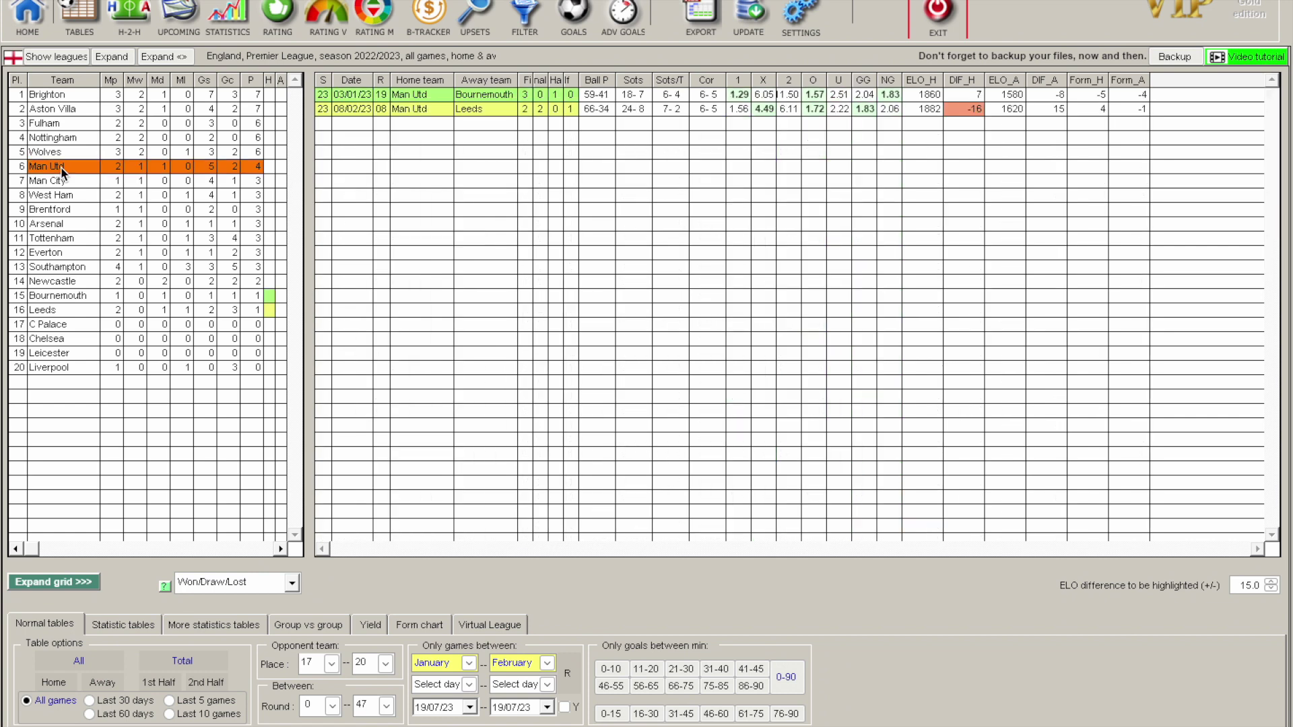
{"action": "left_click", "coordinate": [63, 253]}
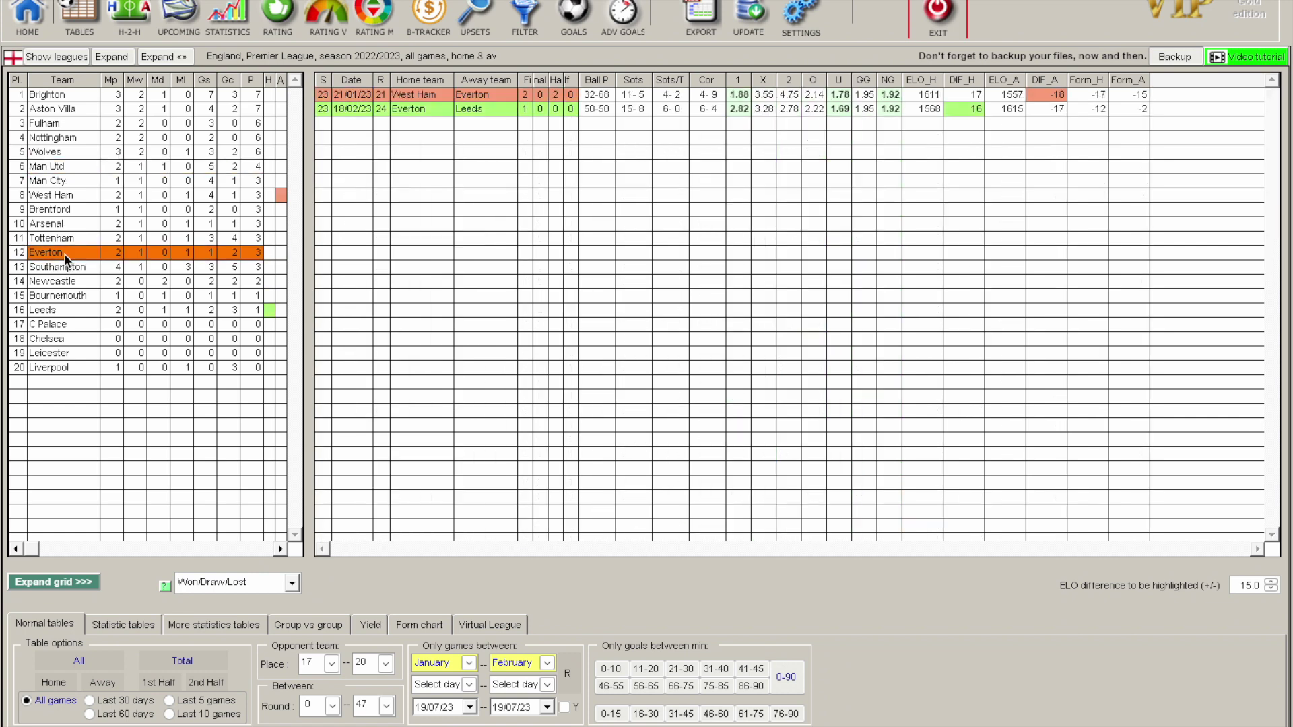
- Change the month range of the games to March through June
{"action": "left_click", "coordinate": [468, 663]}
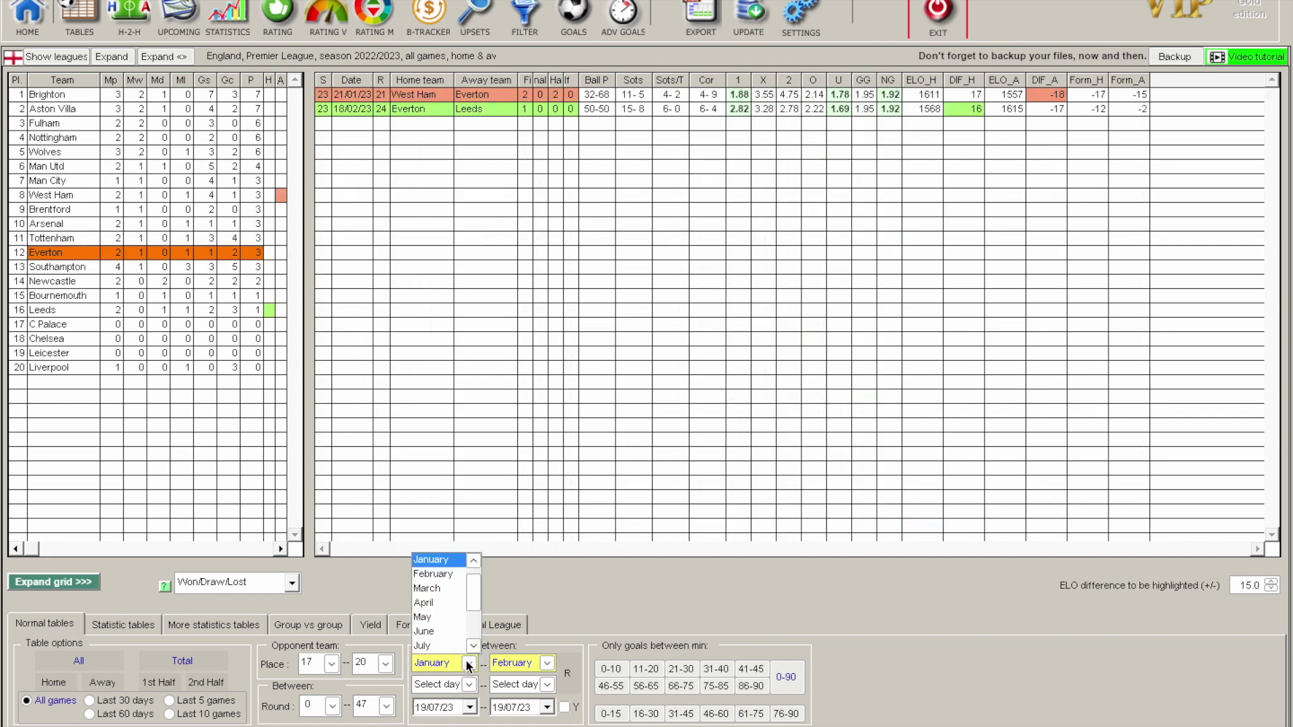
{"action": "left_click_drag", "start_coordinate": [473, 586], "coordinate": [472, 613]}
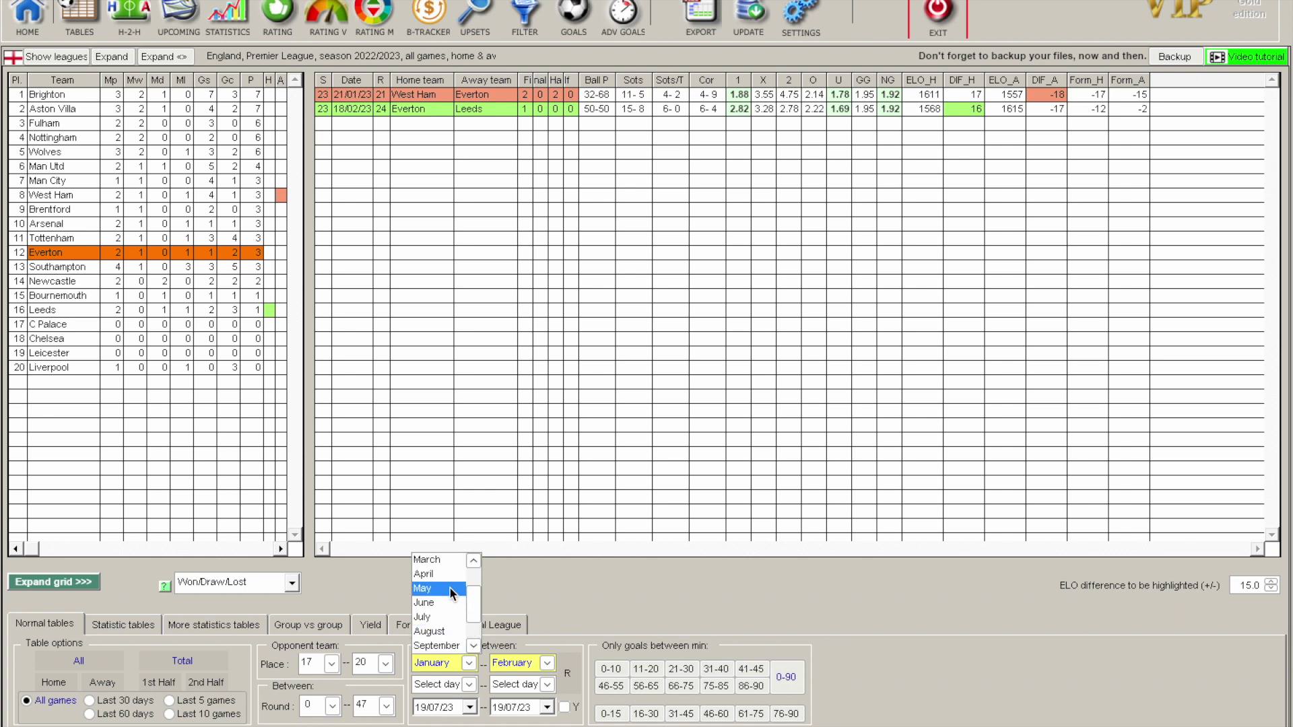
{"action": "left_click", "coordinate": [446, 564]}
{"action": "left_click", "coordinate": [547, 662]}
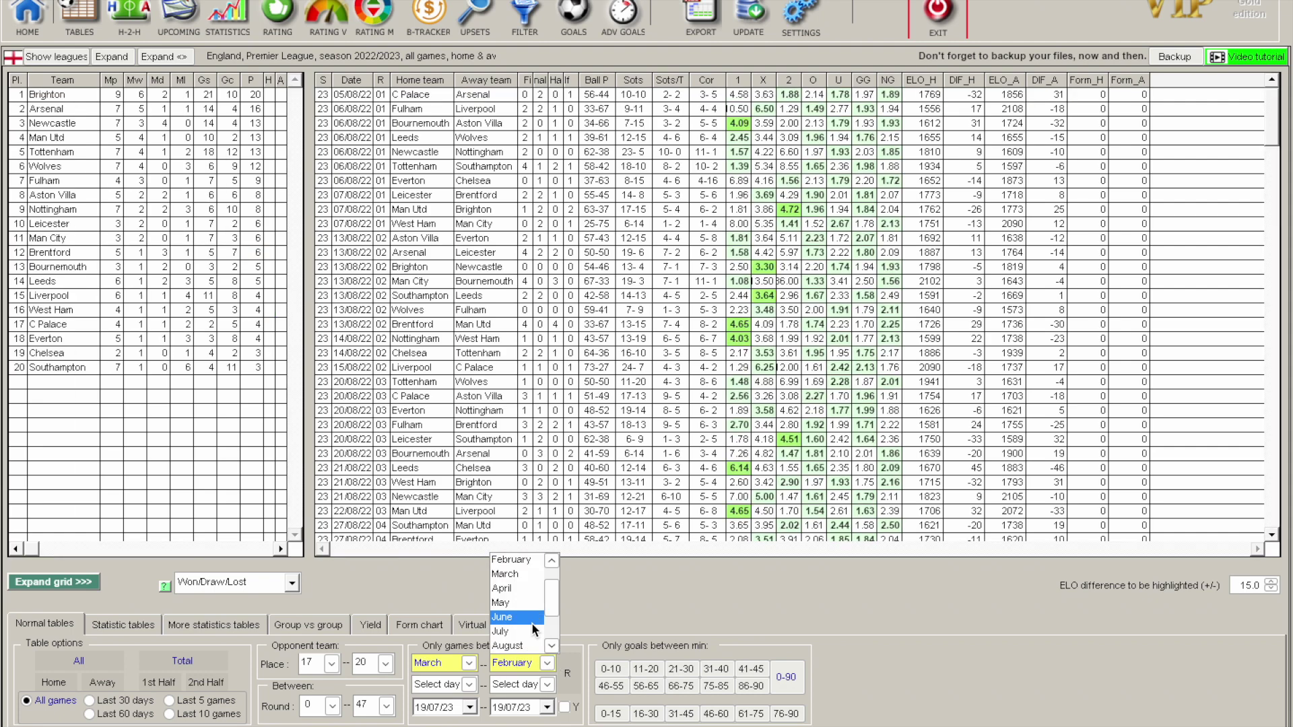
{"action": "key", "text": "Escape"}
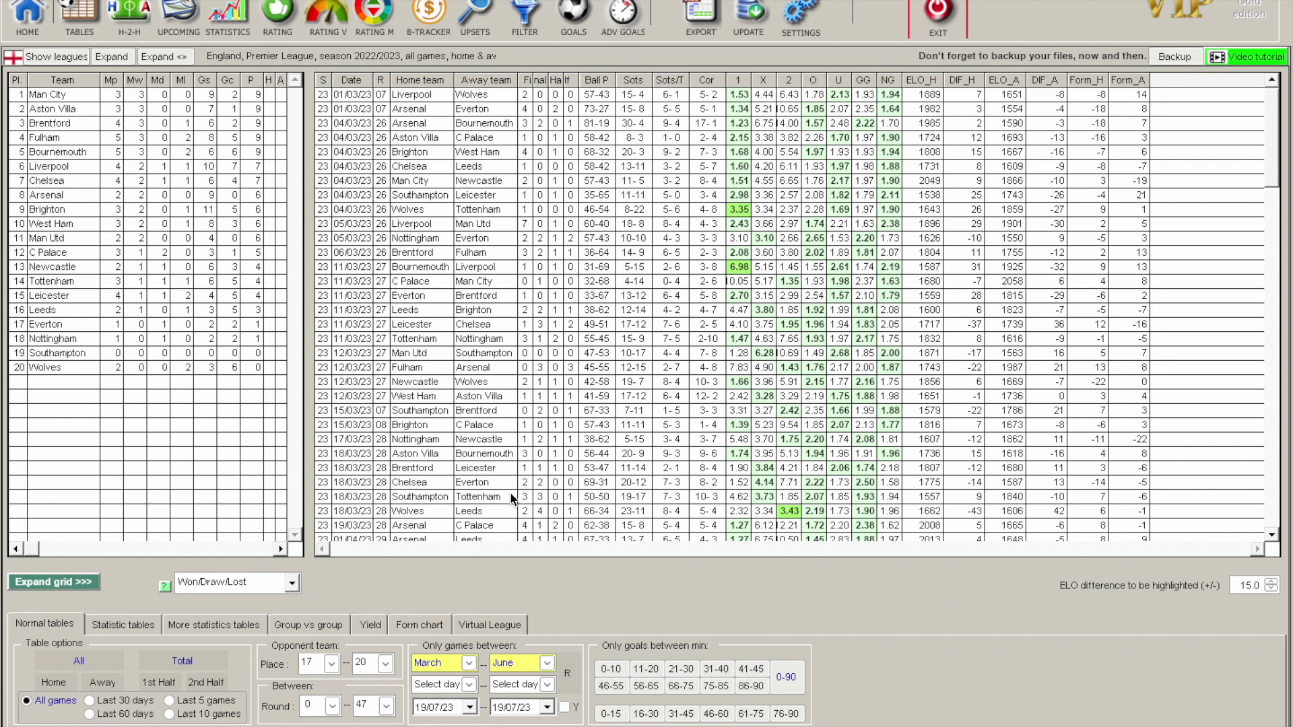
- View the March to June matches of Aston Villa, Brentford, Wolves, Southampton, Nottingham, Leeds and Newcastle
{"action": "left_click", "coordinate": [51, 111]}
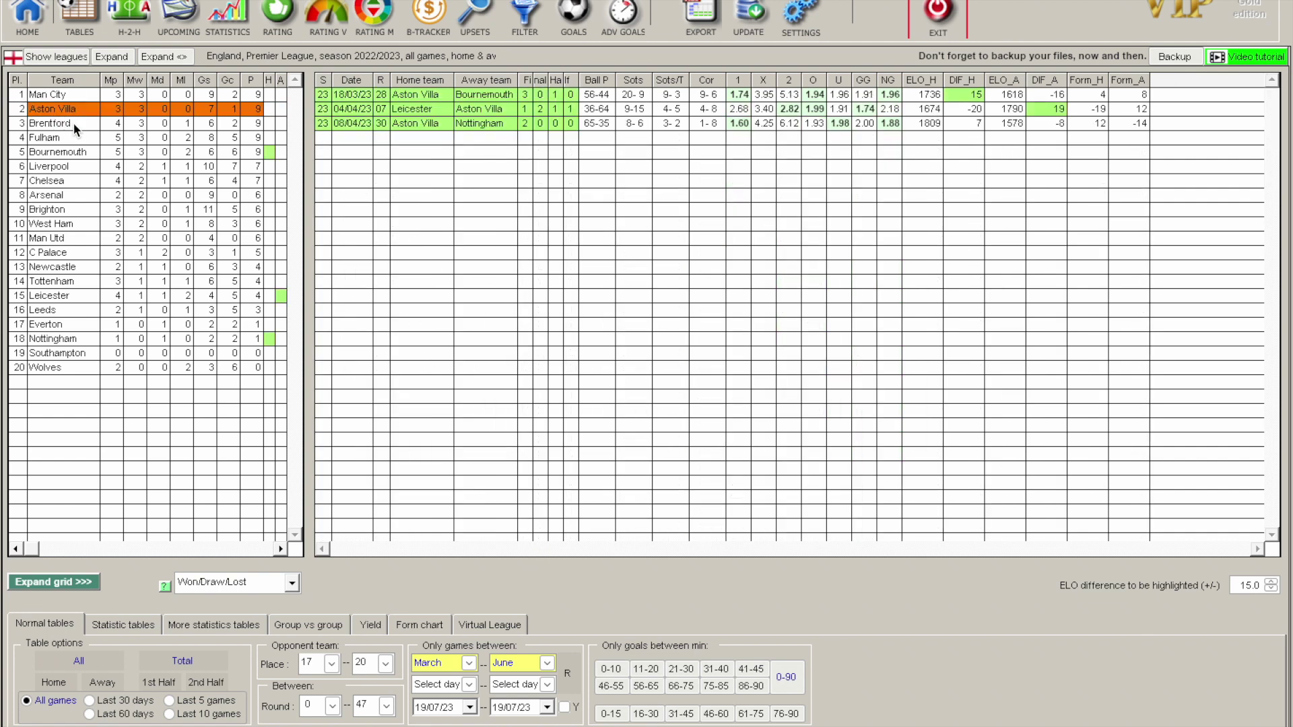
{"action": "left_click", "coordinate": [74, 124]}
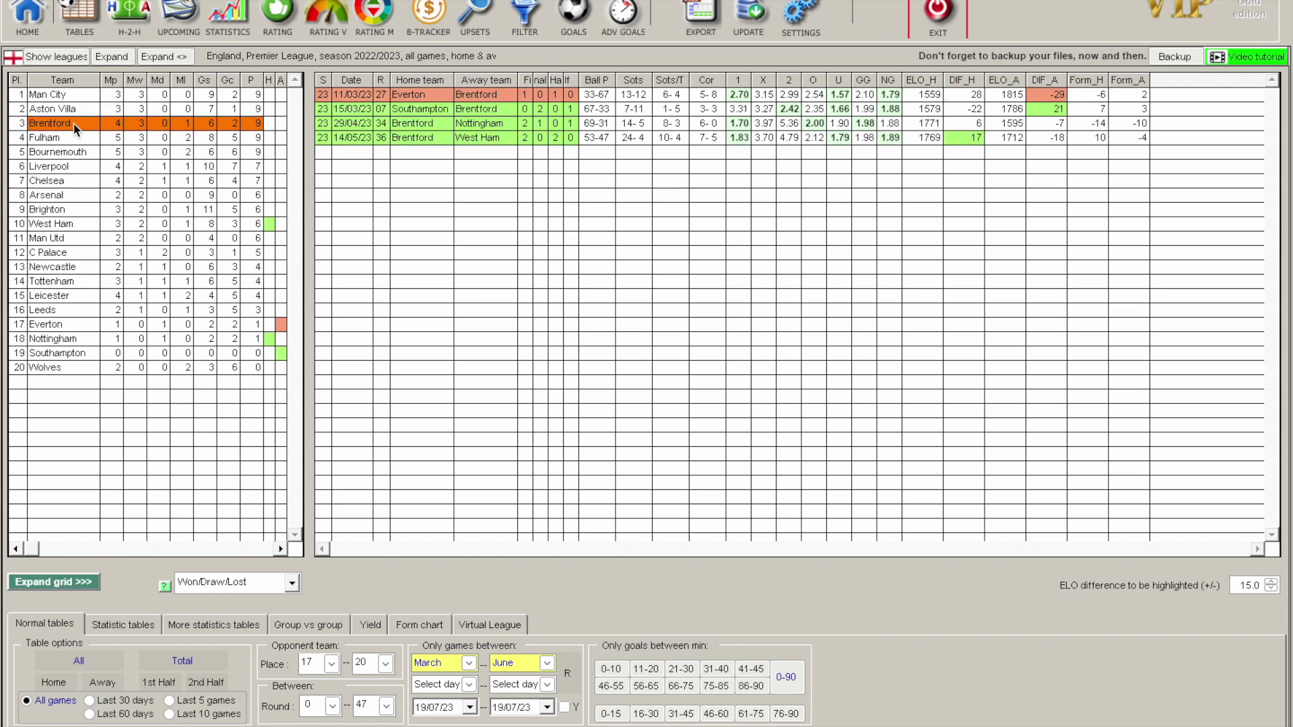
{"action": "left_click", "coordinate": [68, 369]}
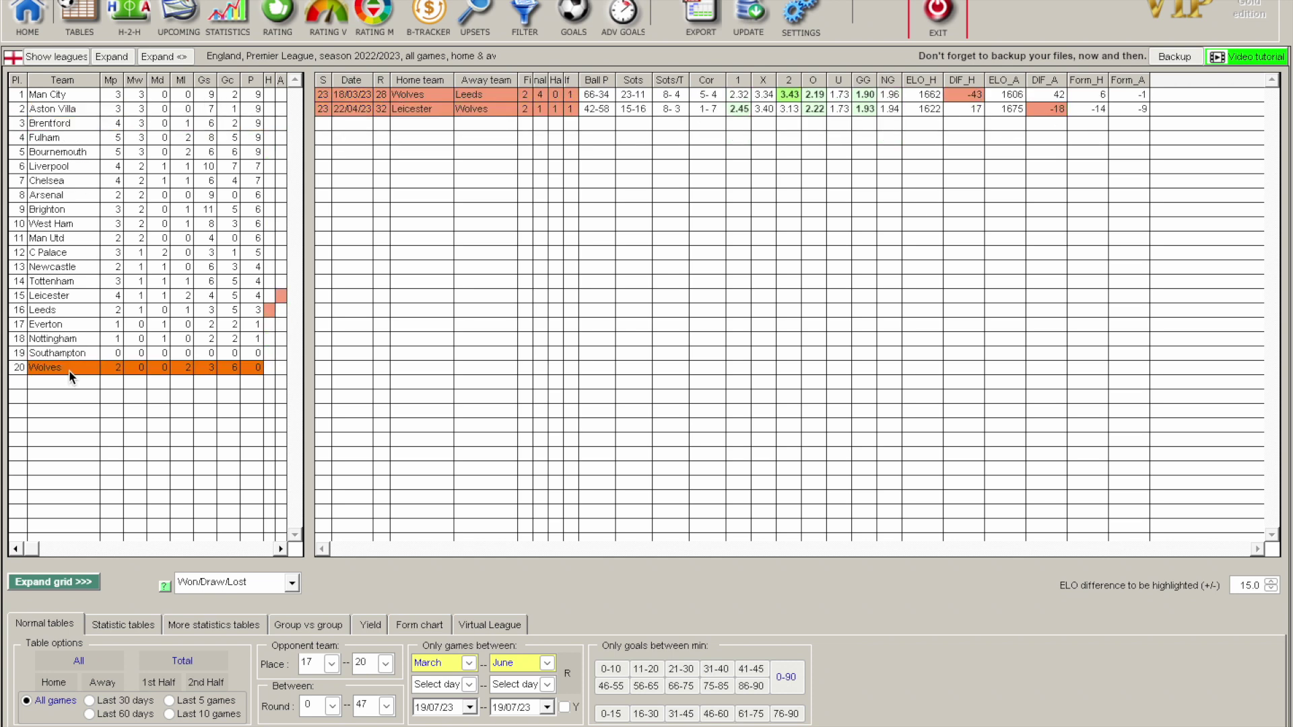
{"action": "left_click", "coordinate": [66, 351]}
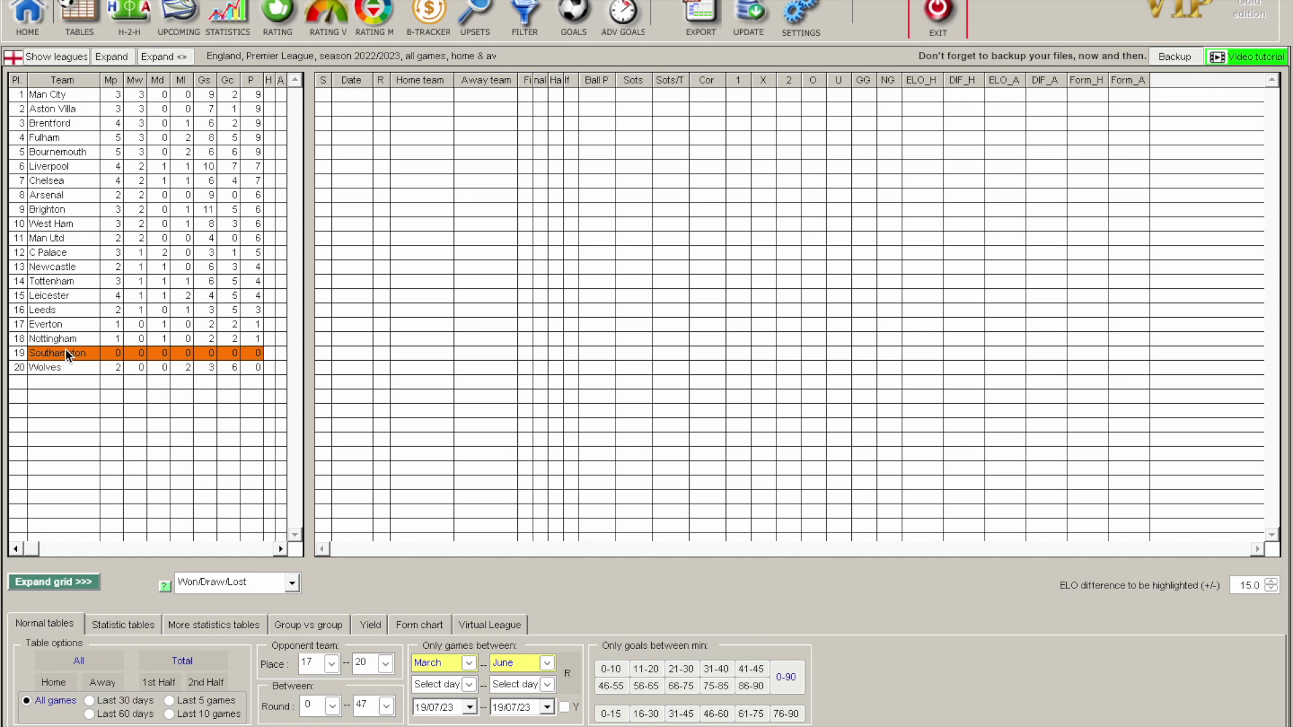
{"action": "left_click", "coordinate": [62, 340]}
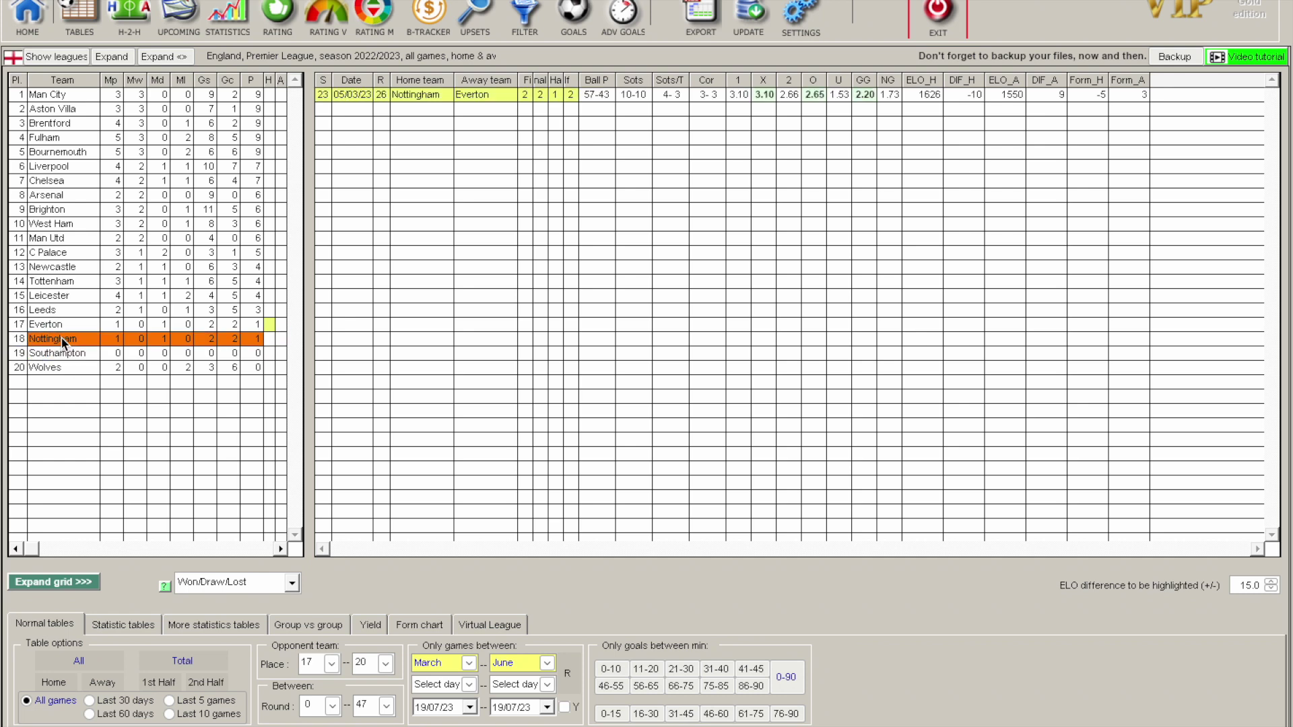
{"action": "left_click", "coordinate": [62, 307]}
{"action": "left_click", "coordinate": [62, 265]}
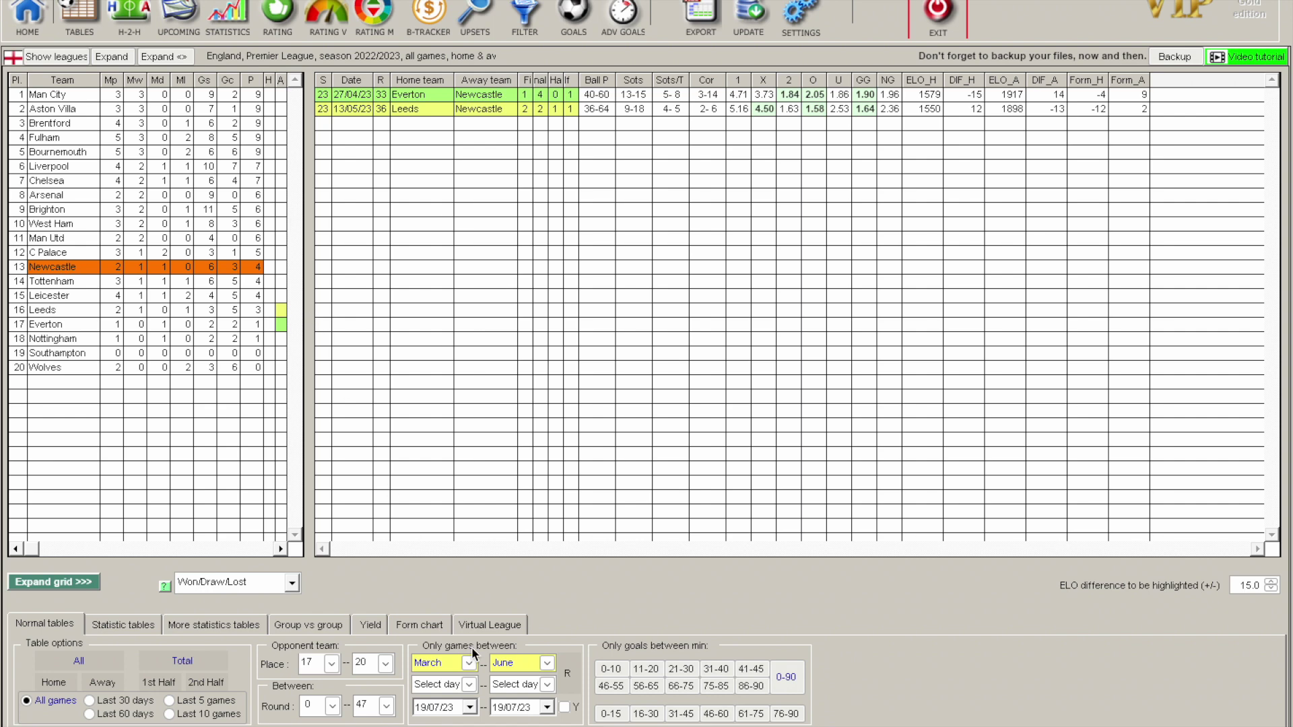
- Replace the month range with a Monday to Friday day range, and view Man Utd's matches on those days
{"action": "left_click", "coordinate": [567, 673]}
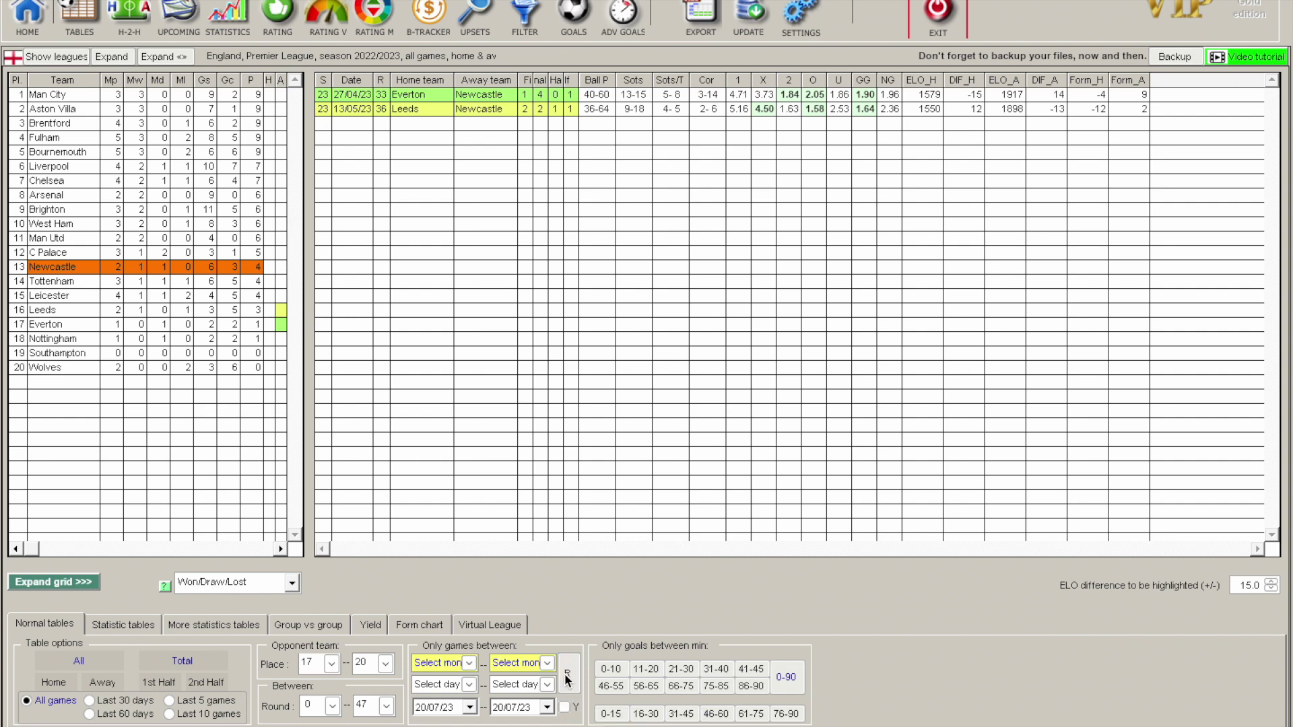
{"action": "left_click", "coordinate": [469, 685]}
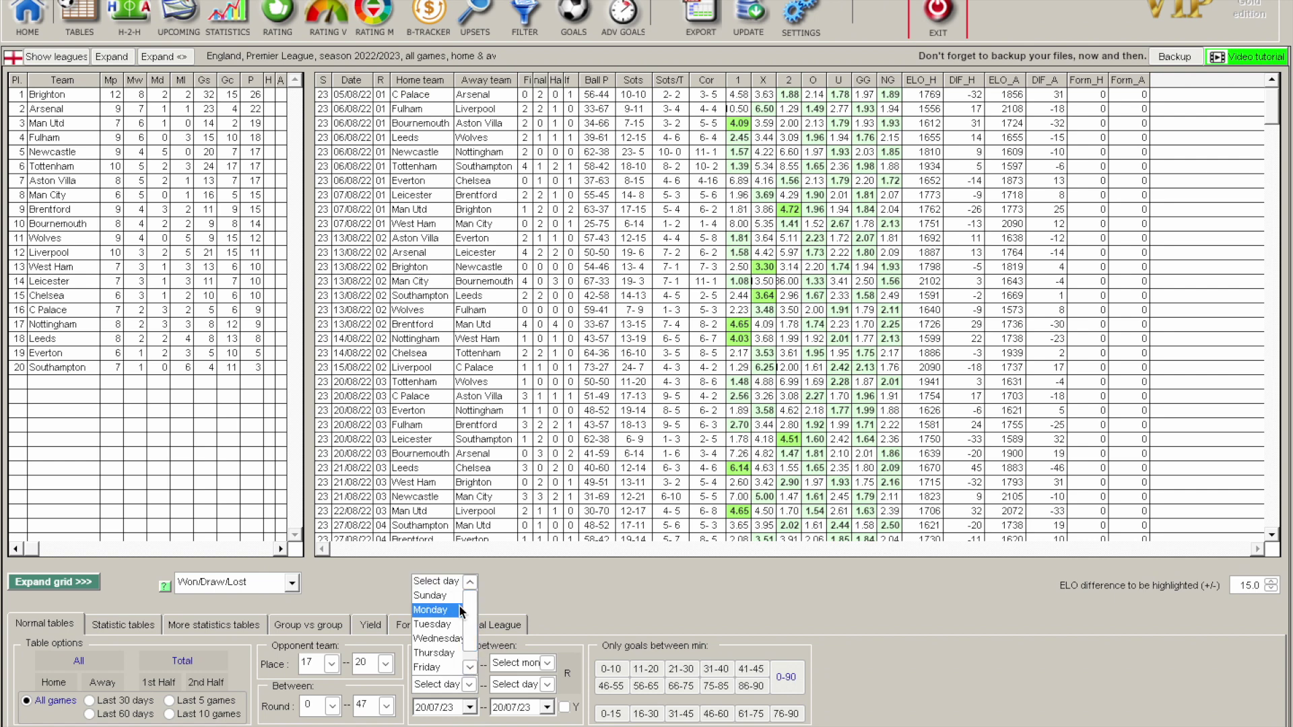
{"action": "left_click", "coordinate": [438, 610]}
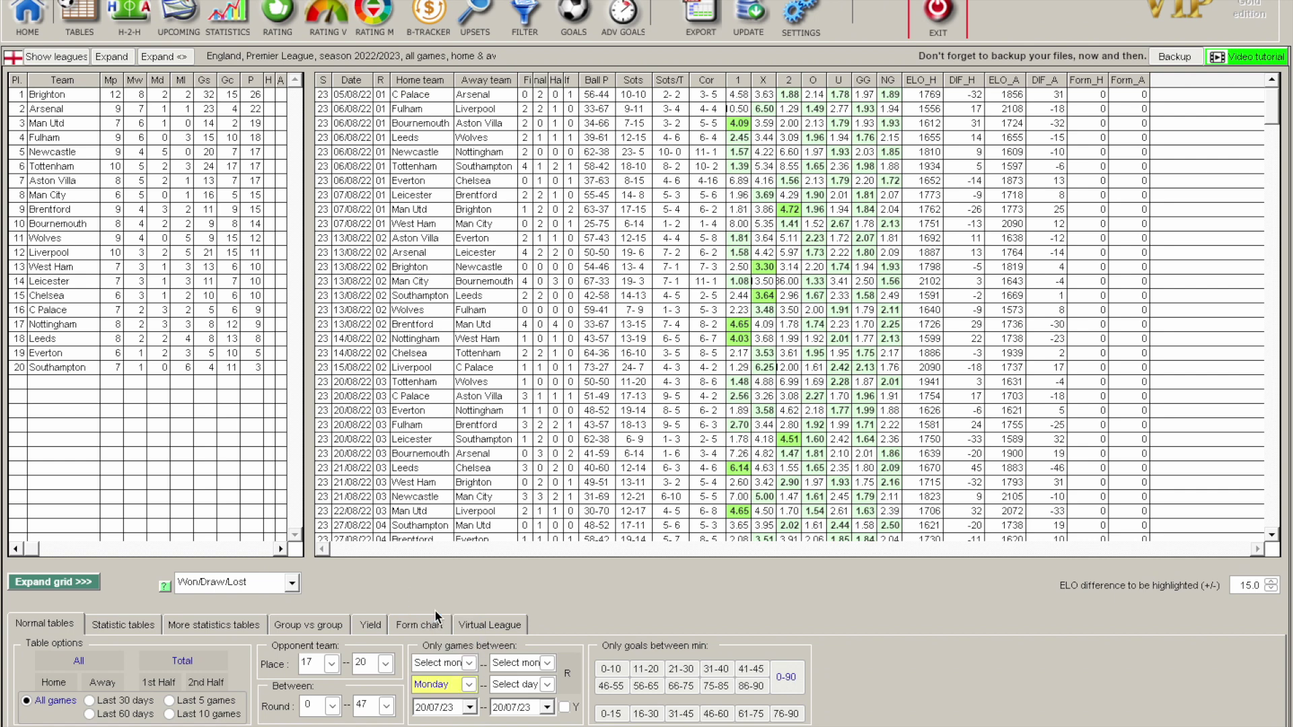
{"action": "left_click", "coordinate": [548, 685]}
{"action": "left_click", "coordinate": [529, 665]}
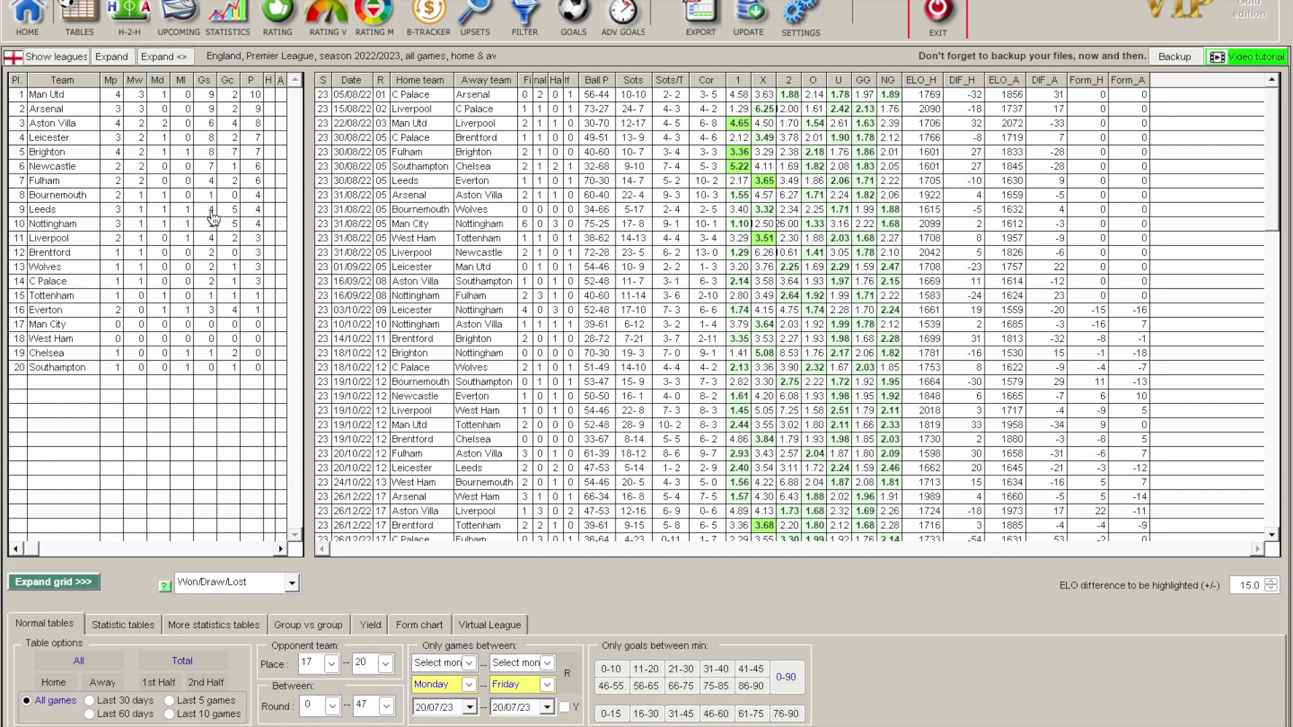
{"action": "left_click", "coordinate": [67, 97]}
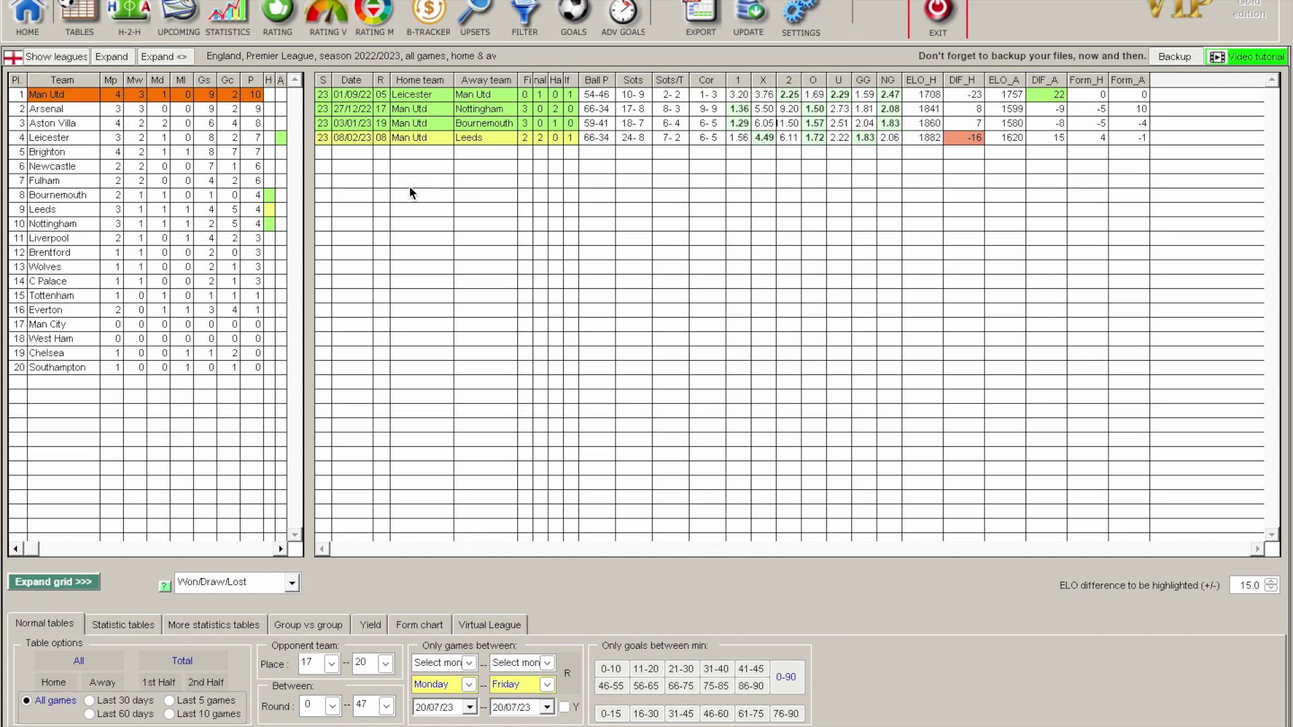
- Widen the opponent place range to 1 through 40, and view Liverpool's and Chelsea's Monday to Friday matches
{"action": "left_click", "coordinate": [332, 664]}
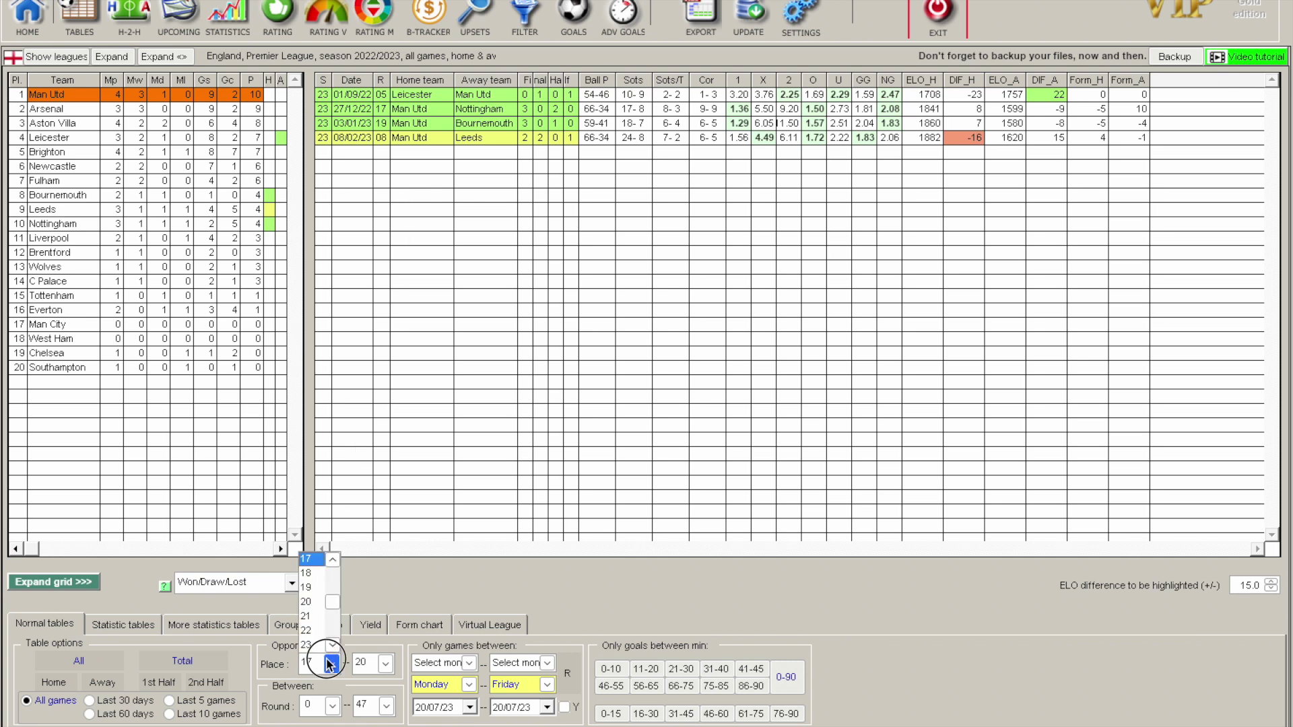
{"action": "left_click_drag", "start_coordinate": [328, 598], "coordinate": [330, 549]}
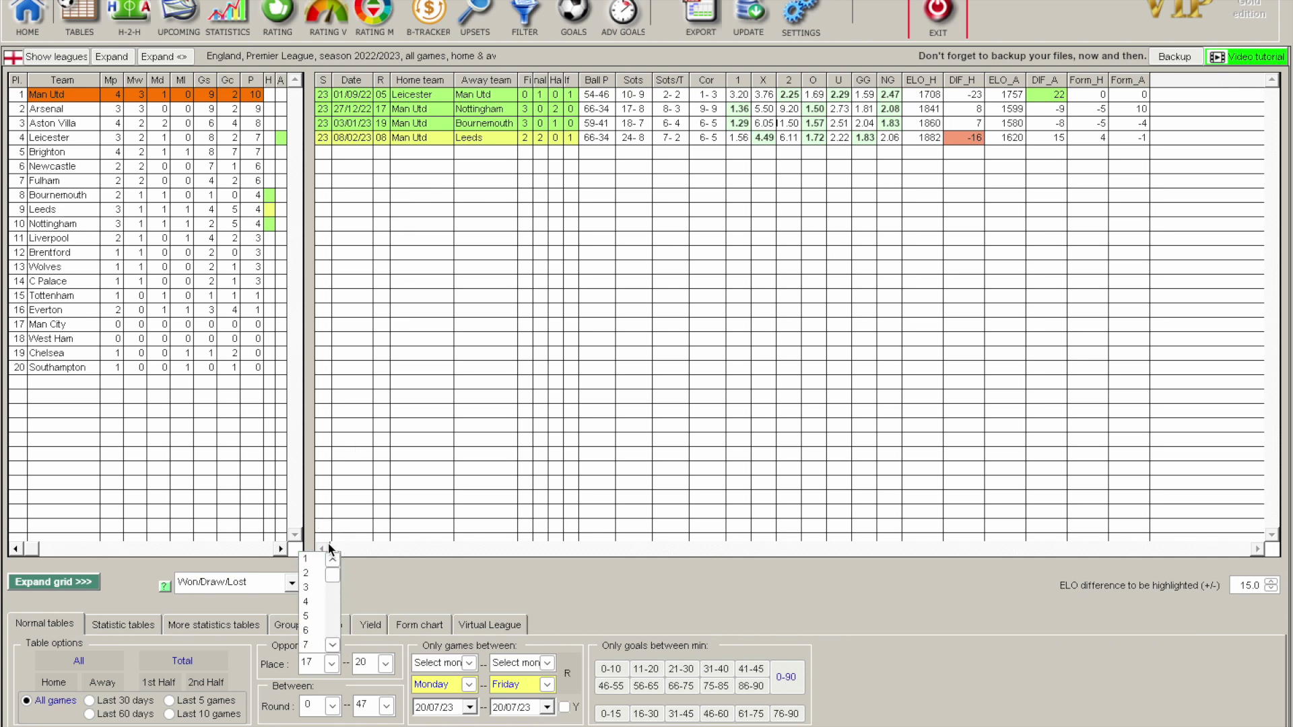
{"action": "key", "text": "Escape"}
{"action": "left_click", "coordinate": [385, 664]}
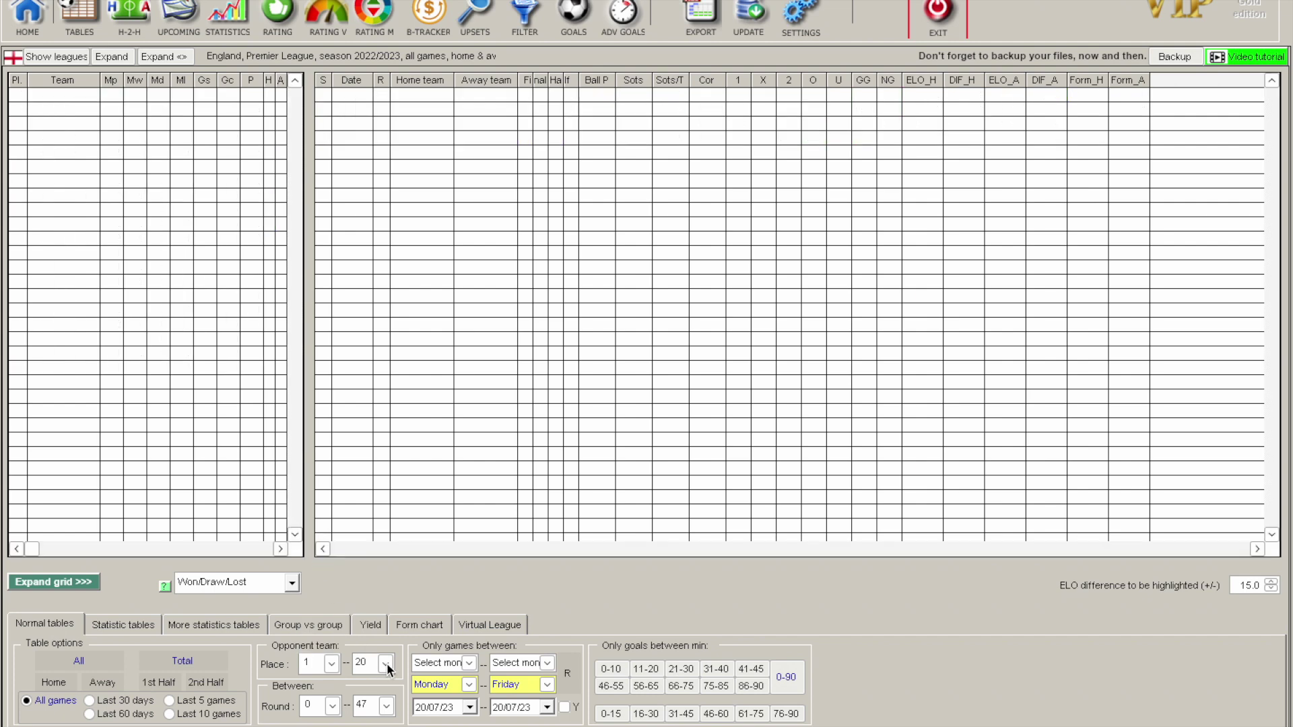
{"action": "left_click", "coordinate": [387, 615]}
{"action": "left_click_drag", "start_coordinate": [389, 621], "coordinate": [387, 644]}
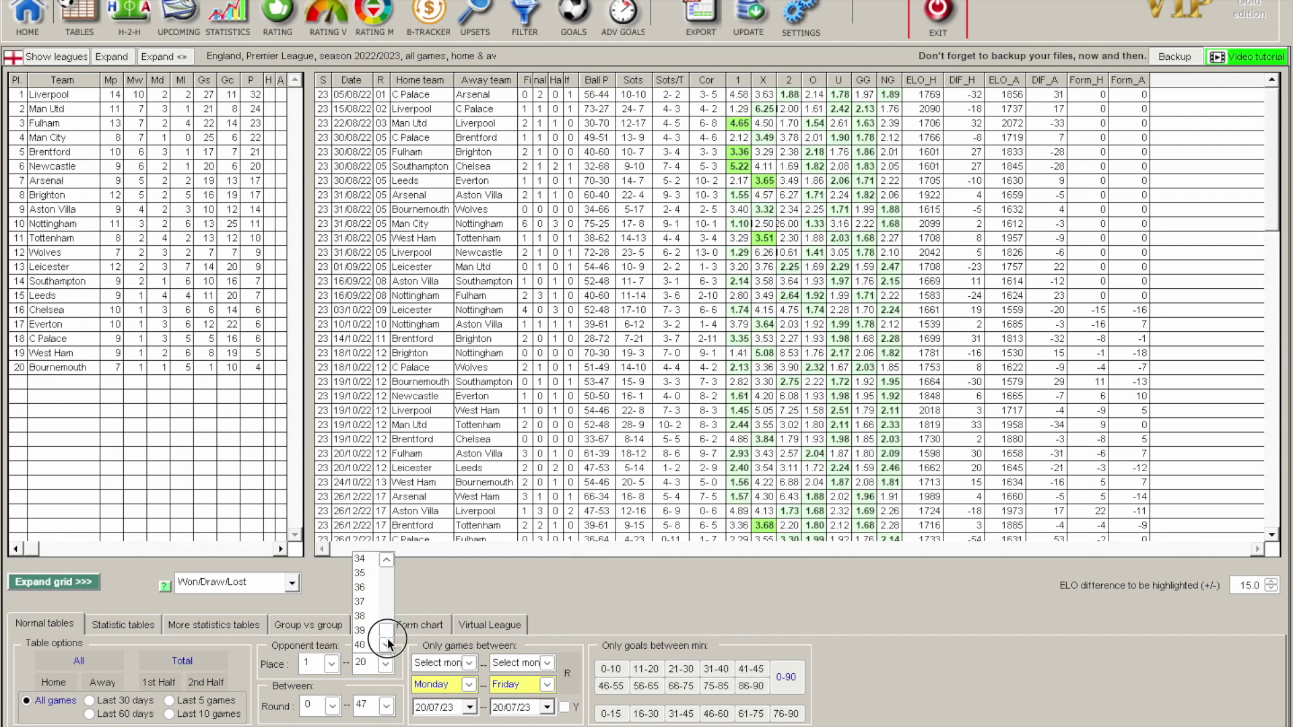
{"action": "left_click", "coordinate": [364, 646]}
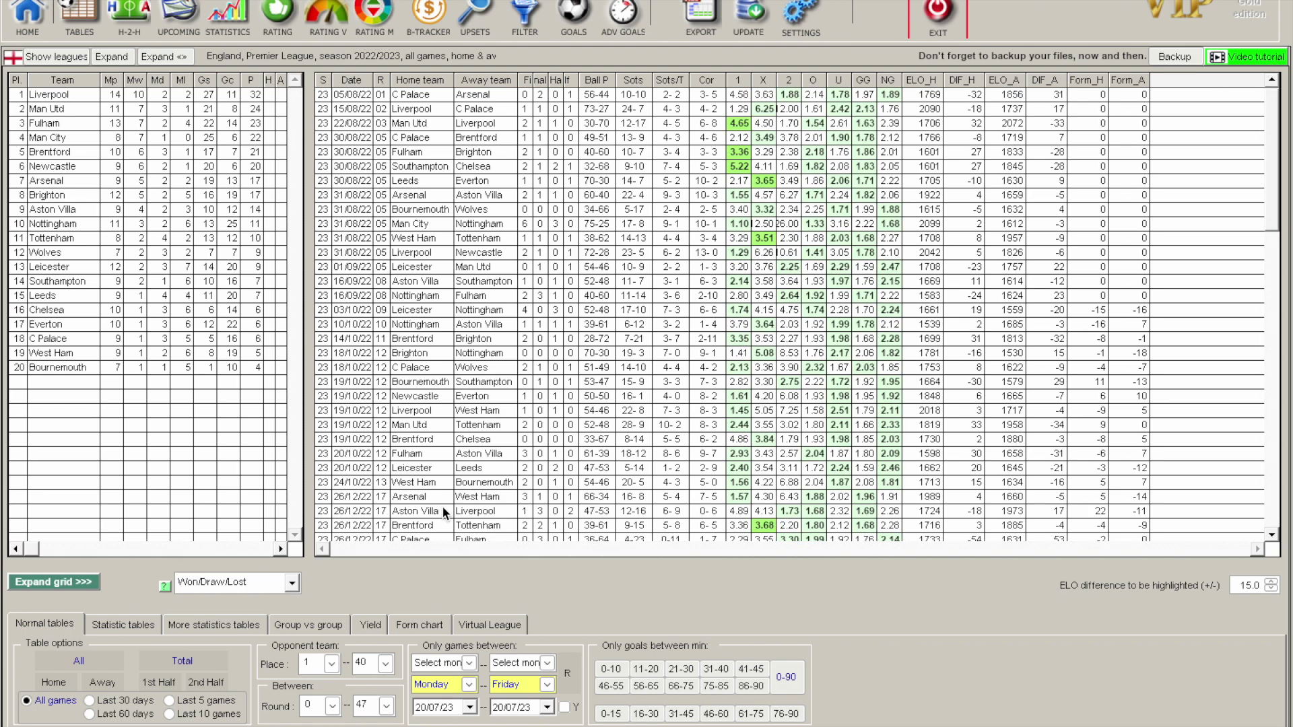
{"action": "left_click", "coordinate": [71, 96]}
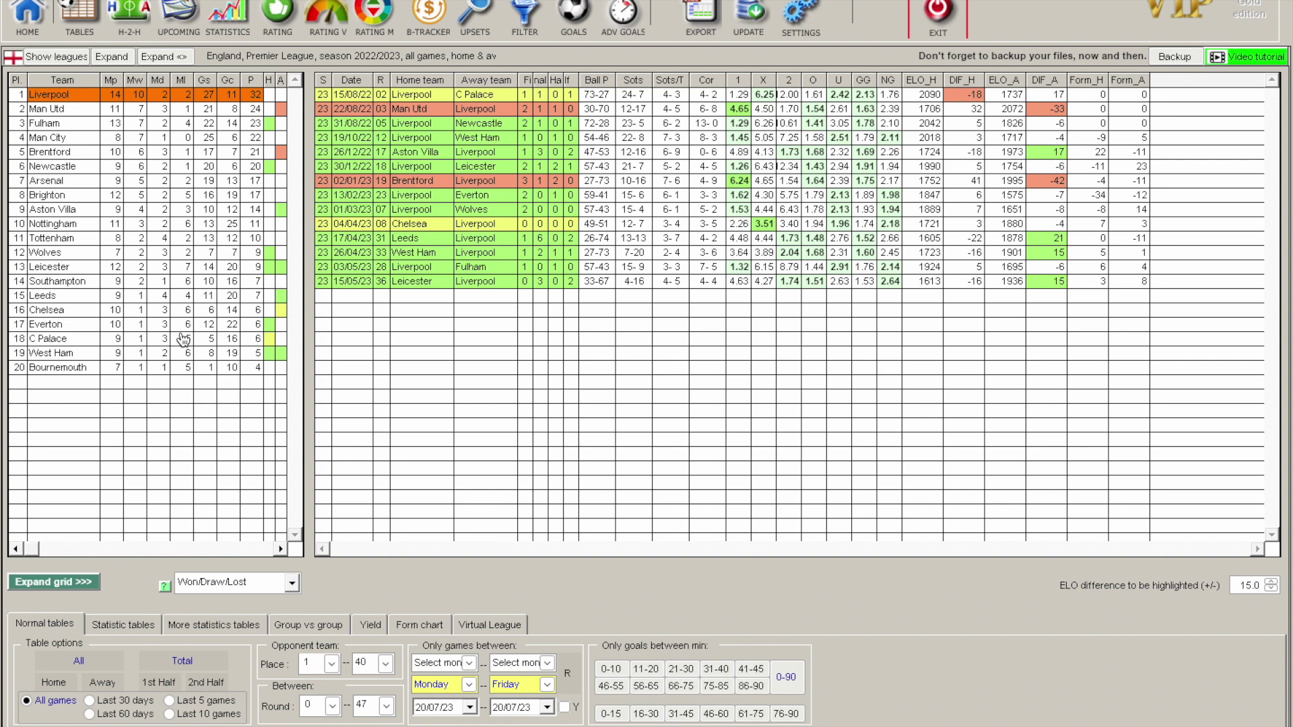
{"action": "left_click", "coordinate": [52, 310]}
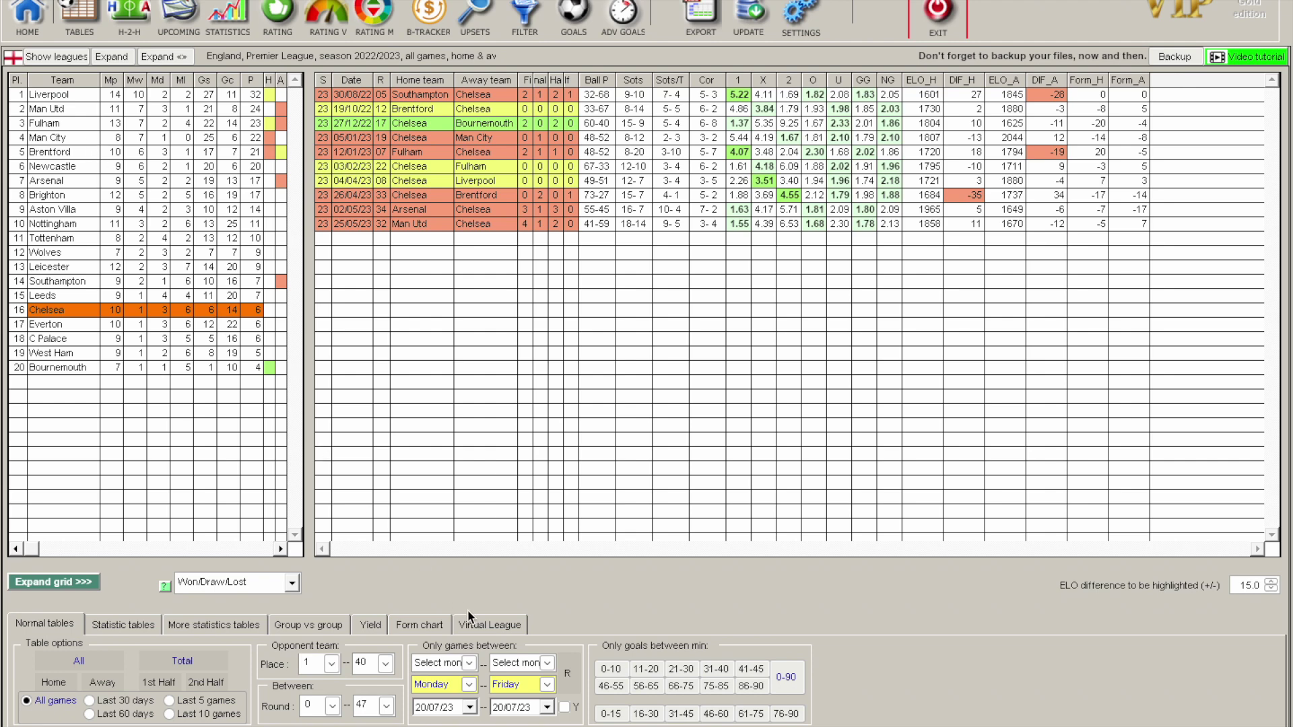
- Clear the day range, and view Man City's and Nottingham's matches counting only goals in minutes 0-10
{"action": "left_click", "coordinate": [574, 682]}
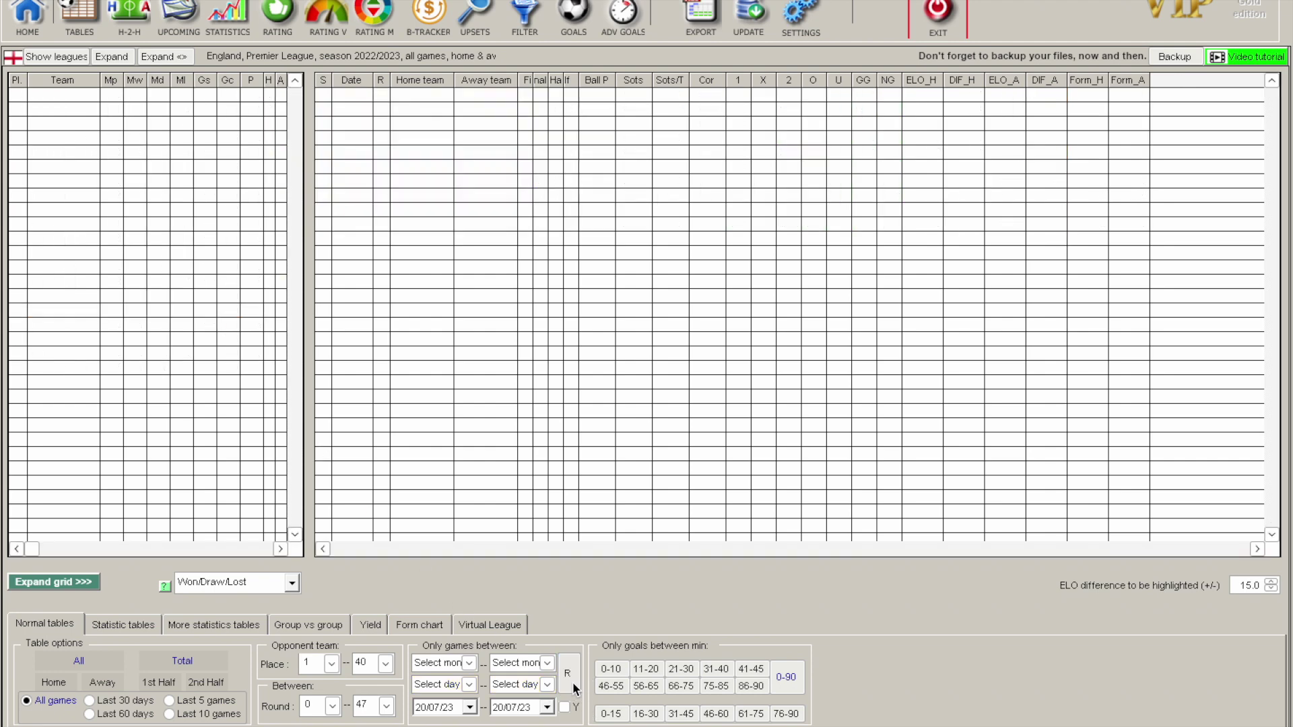
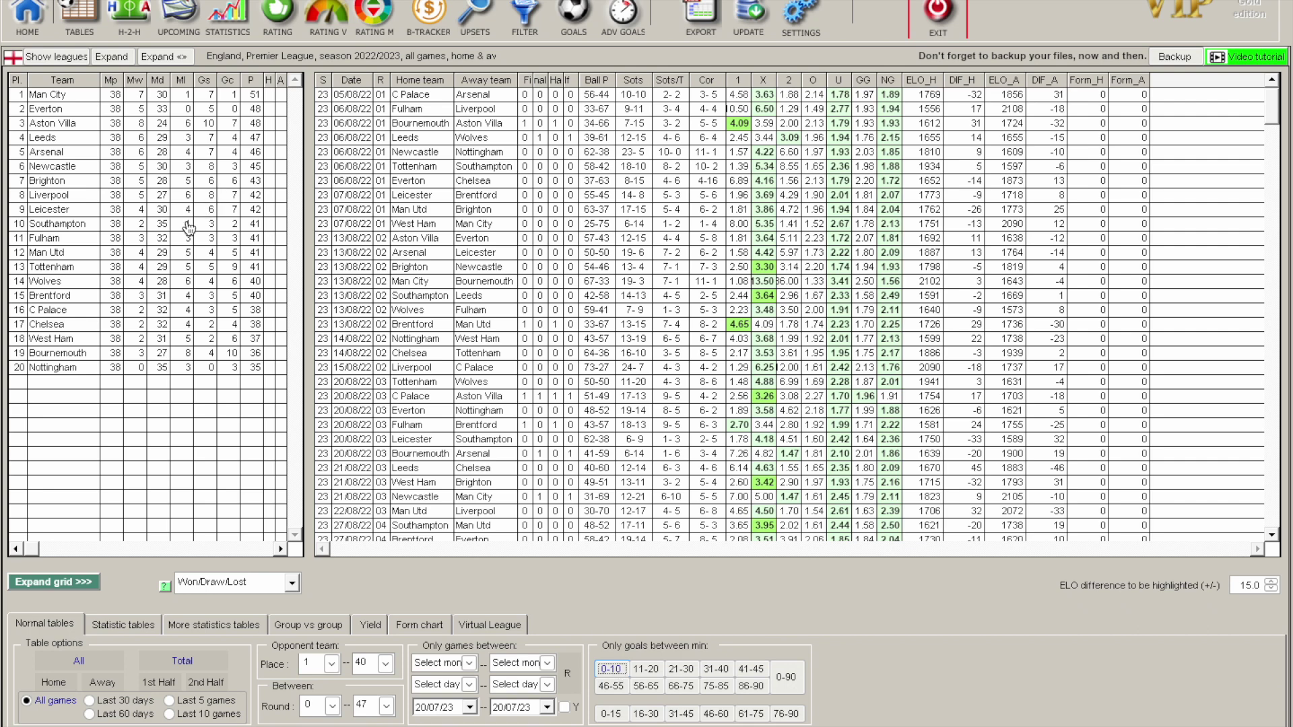
{"action": "left_click", "coordinate": [172, 98]}
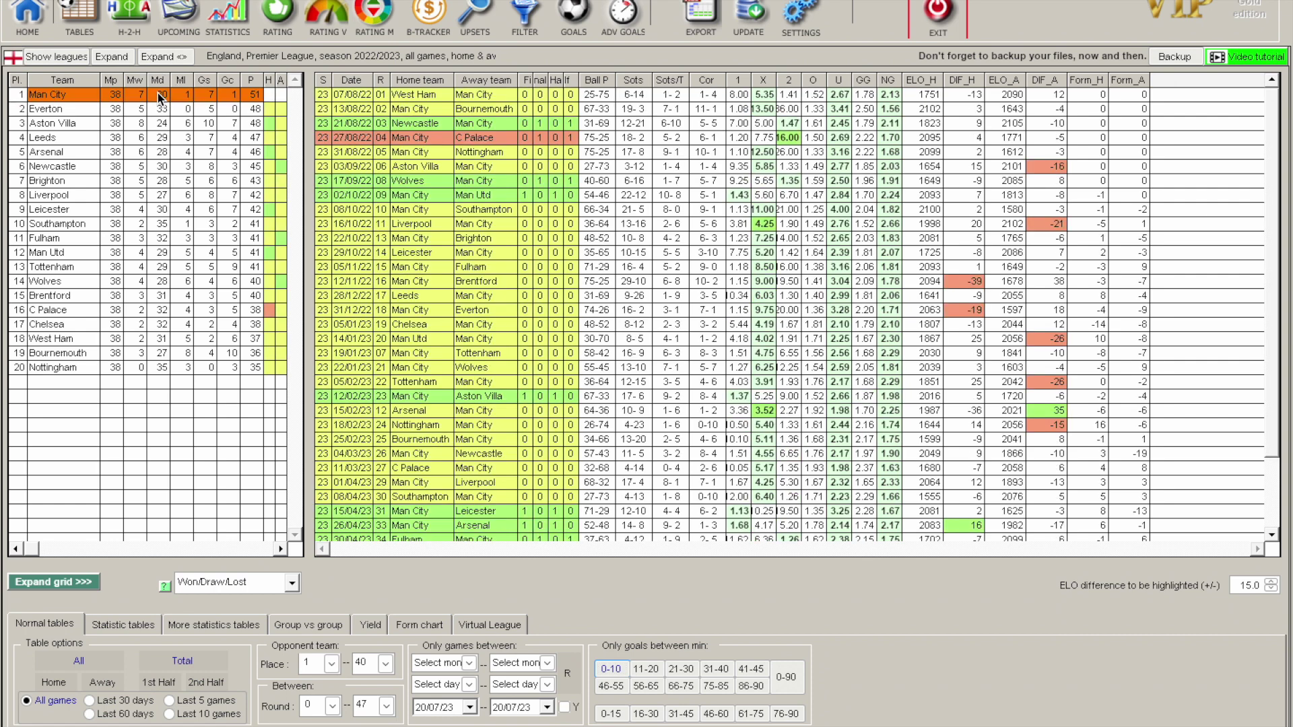
{"action": "left_click", "coordinate": [74, 367]}
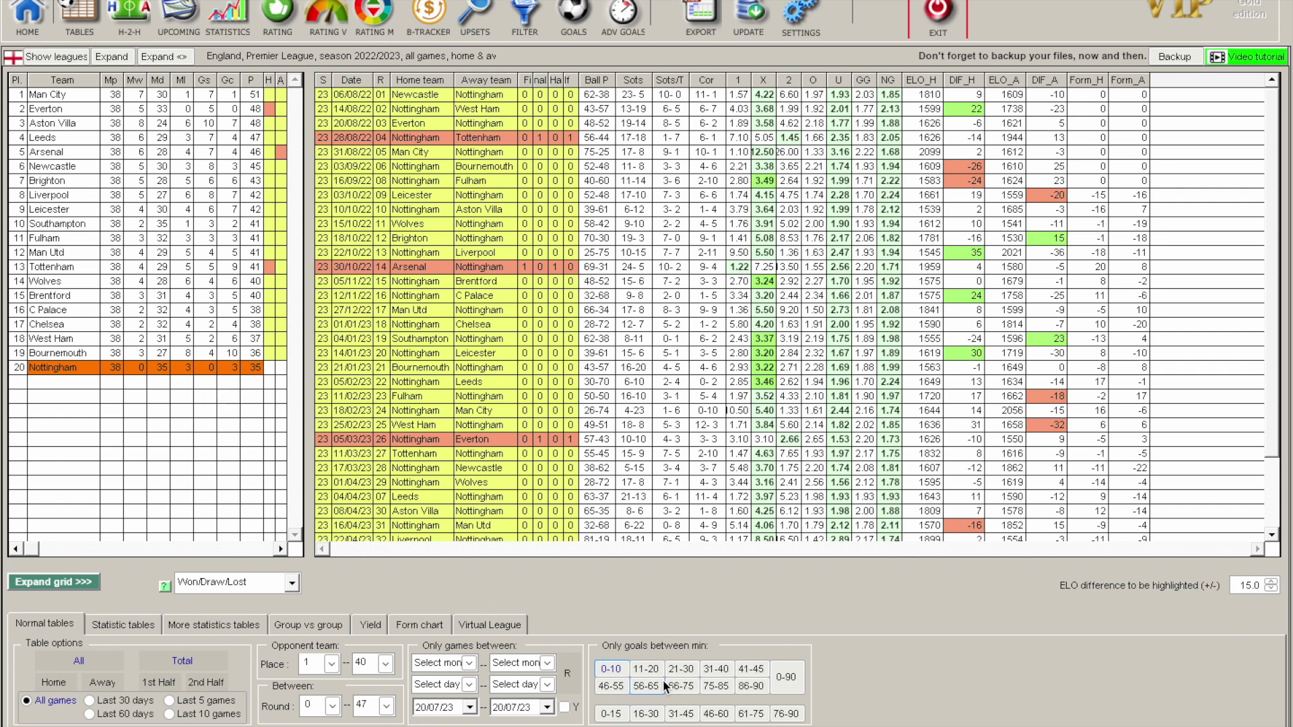
- Count only goals scored in minutes 75-85, and view Brentford's and Everton's matches
{"action": "left_click", "coordinate": [713, 688]}
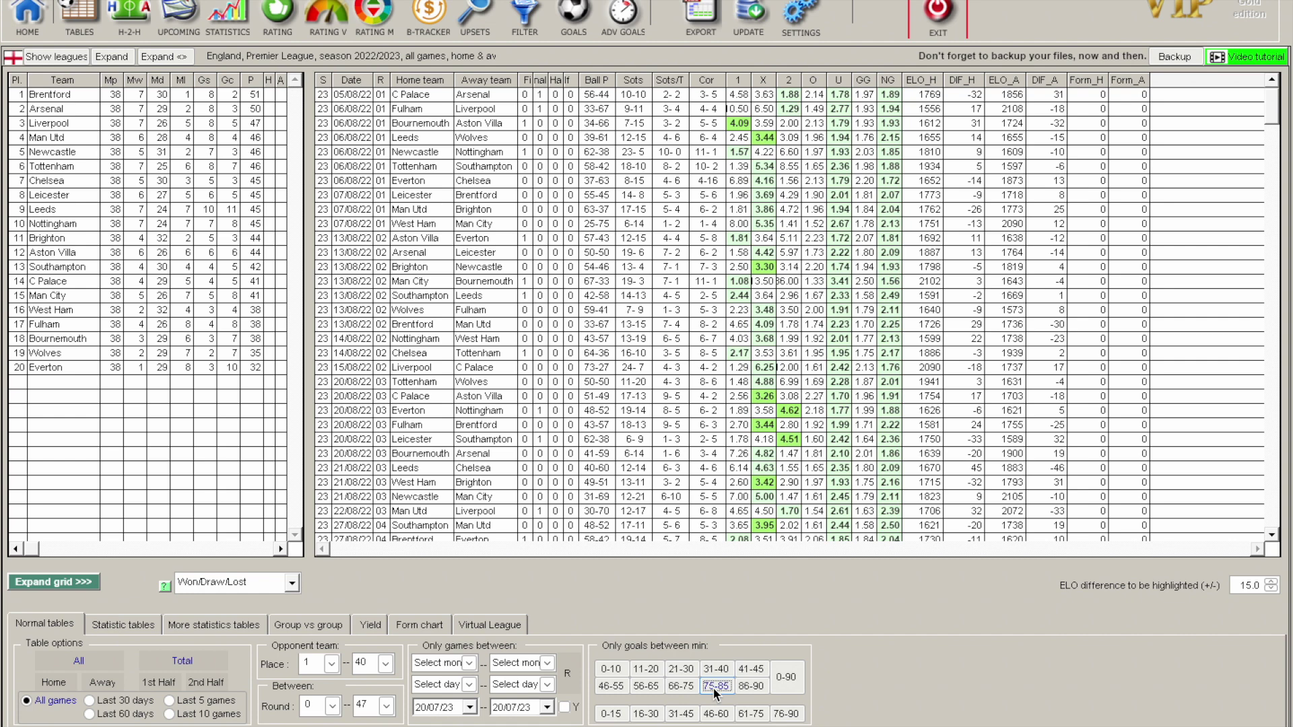
{"action": "left_click", "coordinate": [87, 98]}
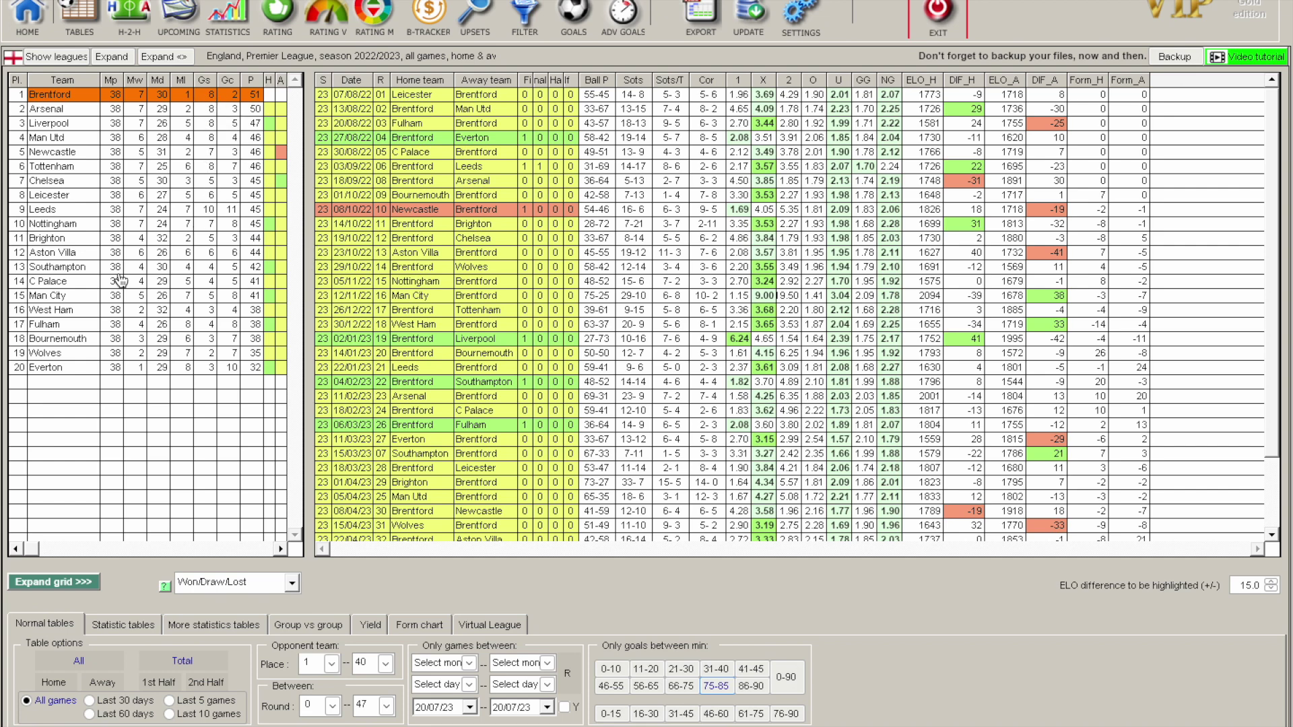
{"action": "left_click", "coordinate": [79, 370]}
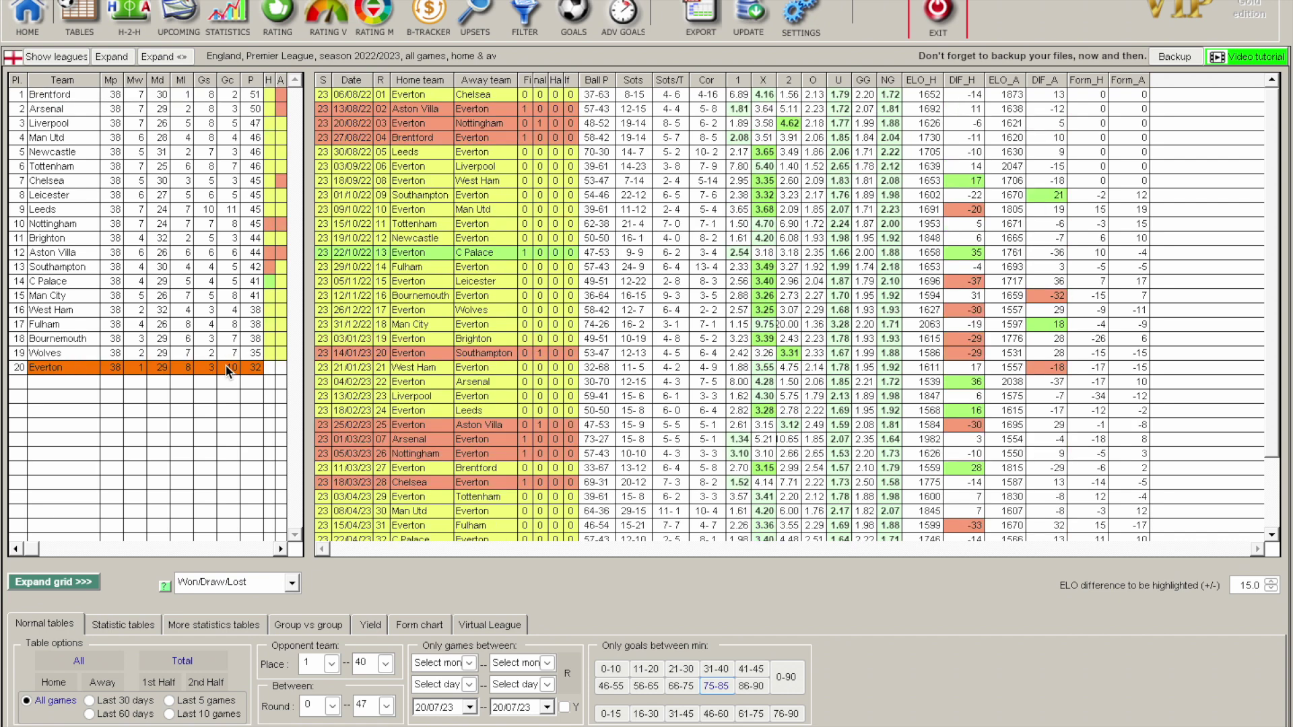
- Show the home table and the away table for goals scored in minutes 75-85
{"action": "left_click", "coordinate": [54, 683]}
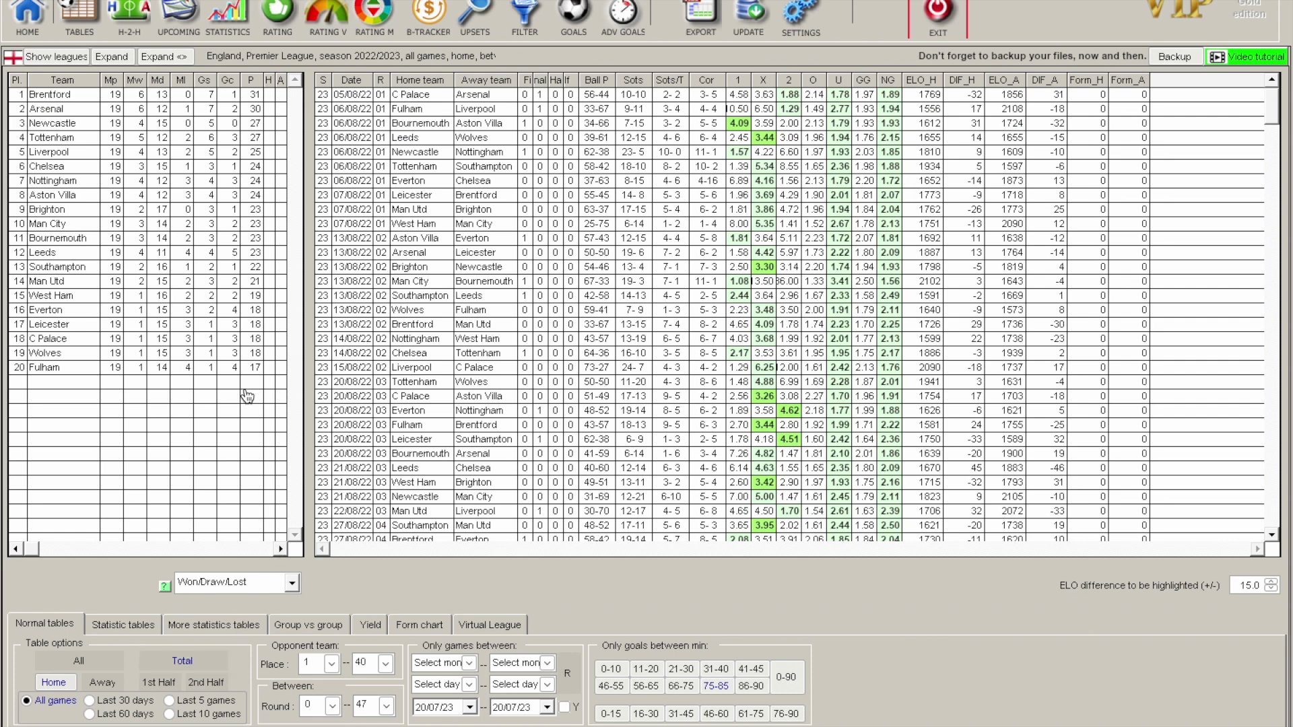
{"action": "left_click", "coordinate": [718, 687]}
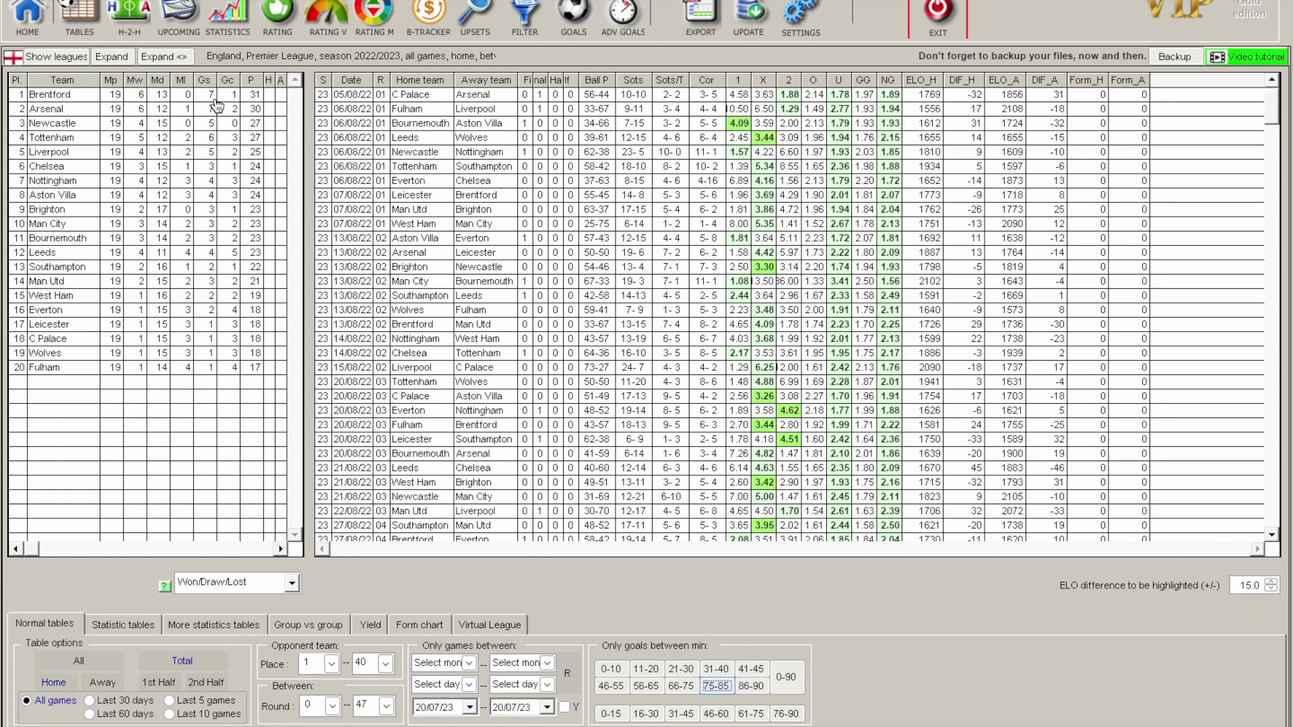
{"action": "left_click", "coordinate": [92, 685]}
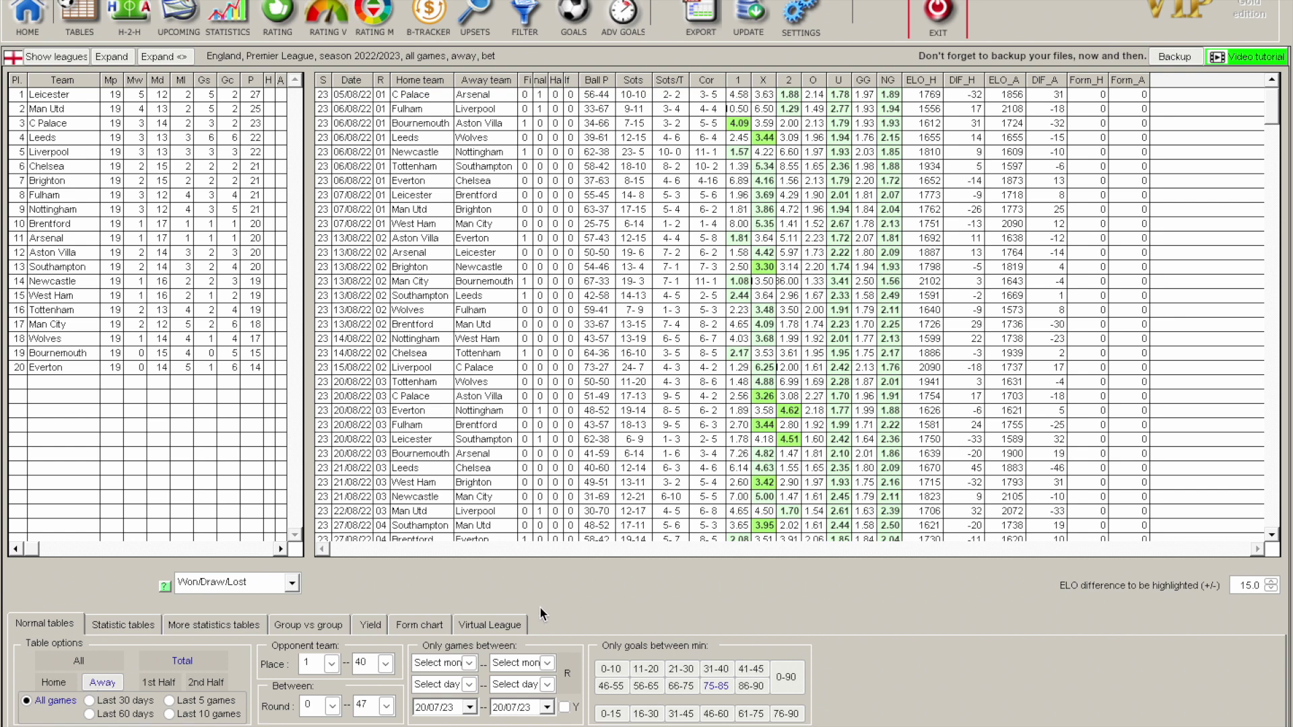
- View Everton's away matches for goals in minutes 86-90, and restore the 0-90 table for home and away games combined
{"action": "left_click", "coordinate": [749, 685]}
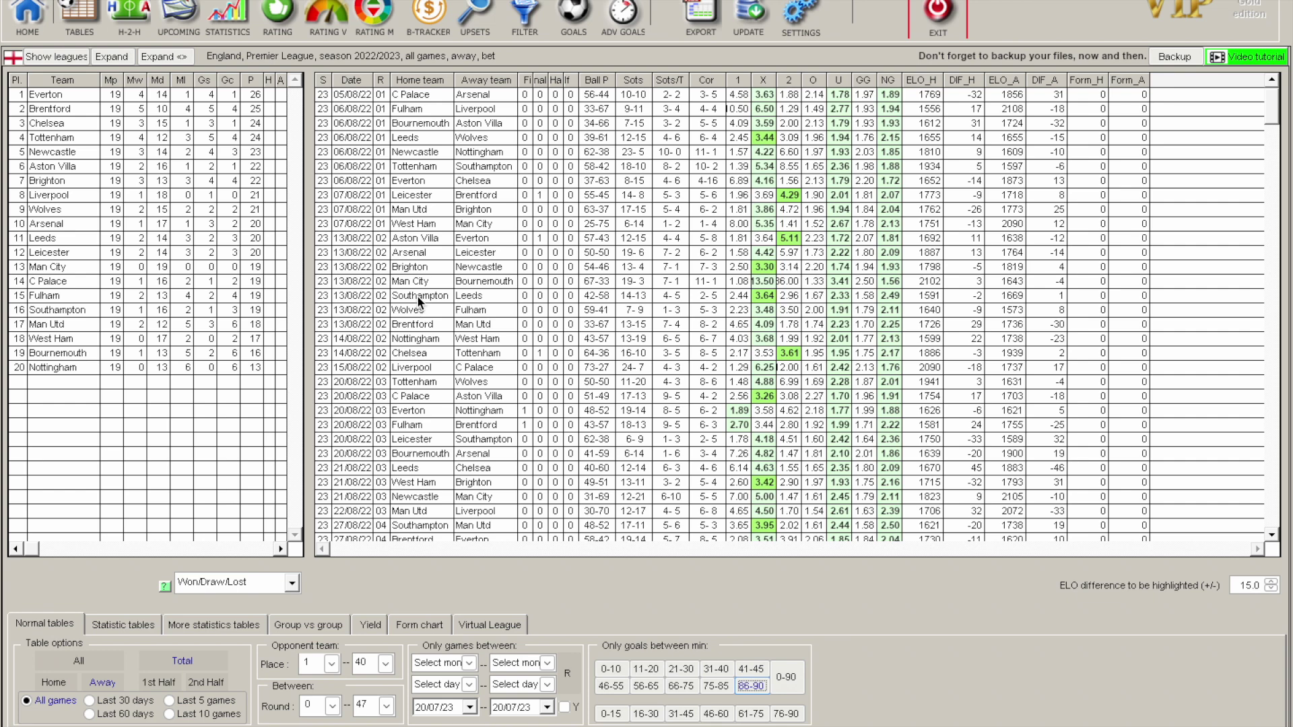
{"action": "left_click", "coordinate": [93, 94]}
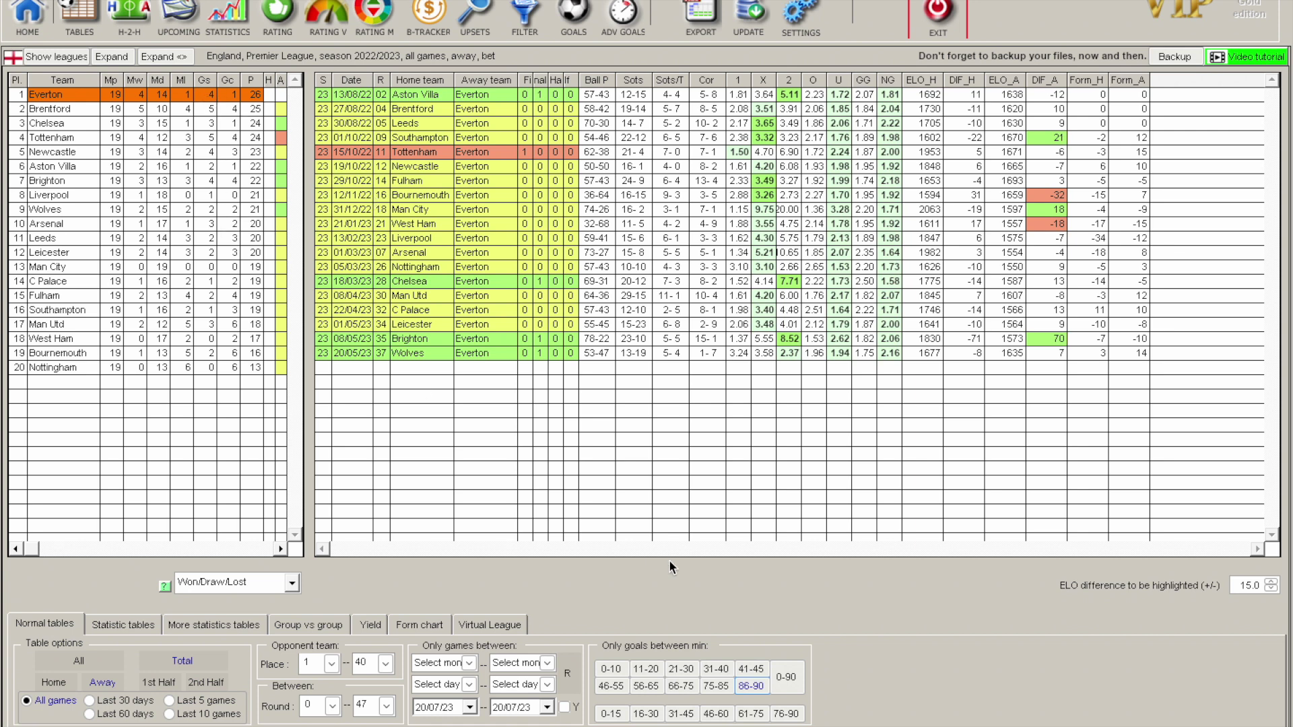
{"action": "left_click", "coordinate": [787, 679]}
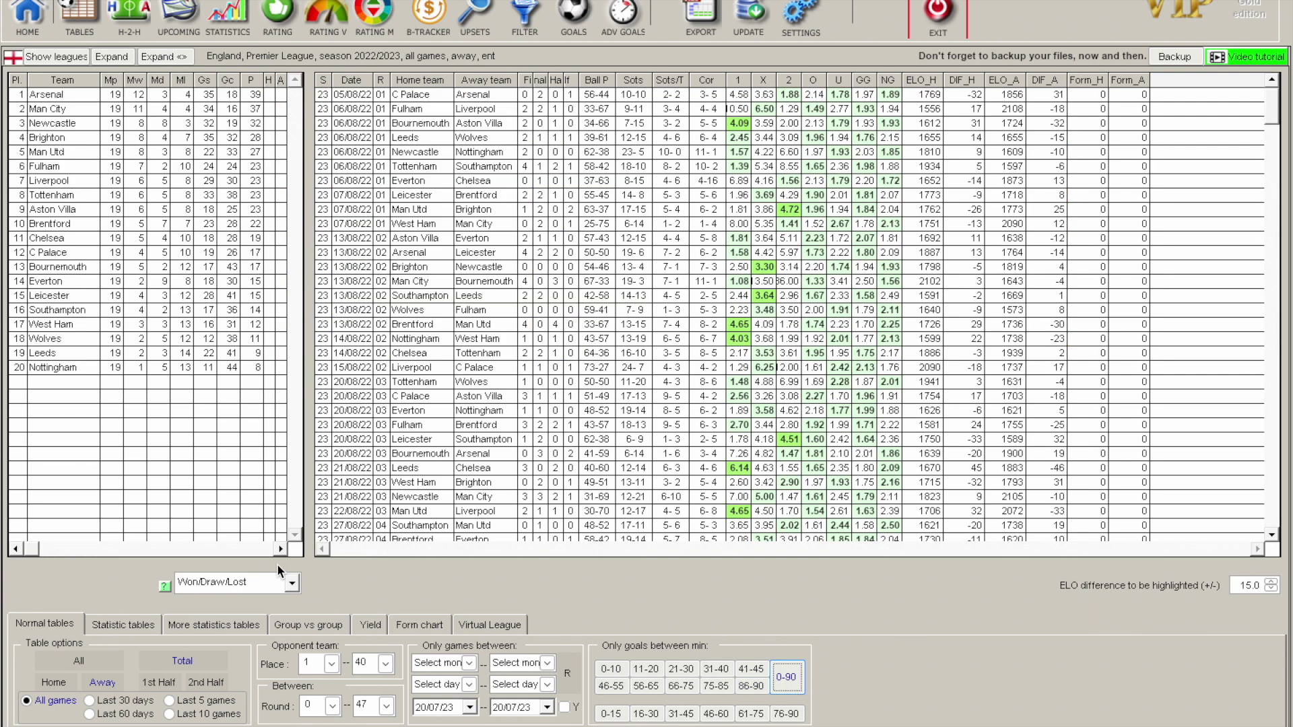
{"action": "left_click", "coordinate": [60, 666]}
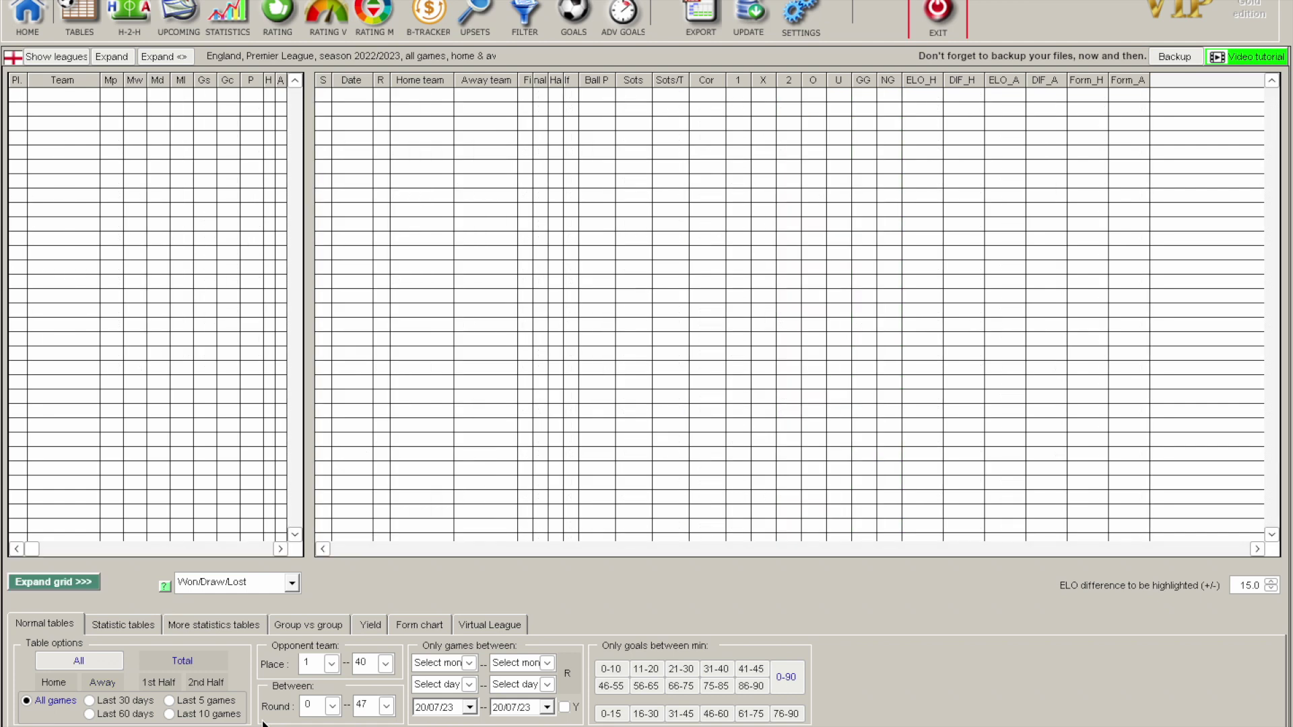
- Count only goals scored in minutes 76-90, and view Brentford's and Bournemouth's matches
{"action": "left_click", "coordinate": [620, 715]}
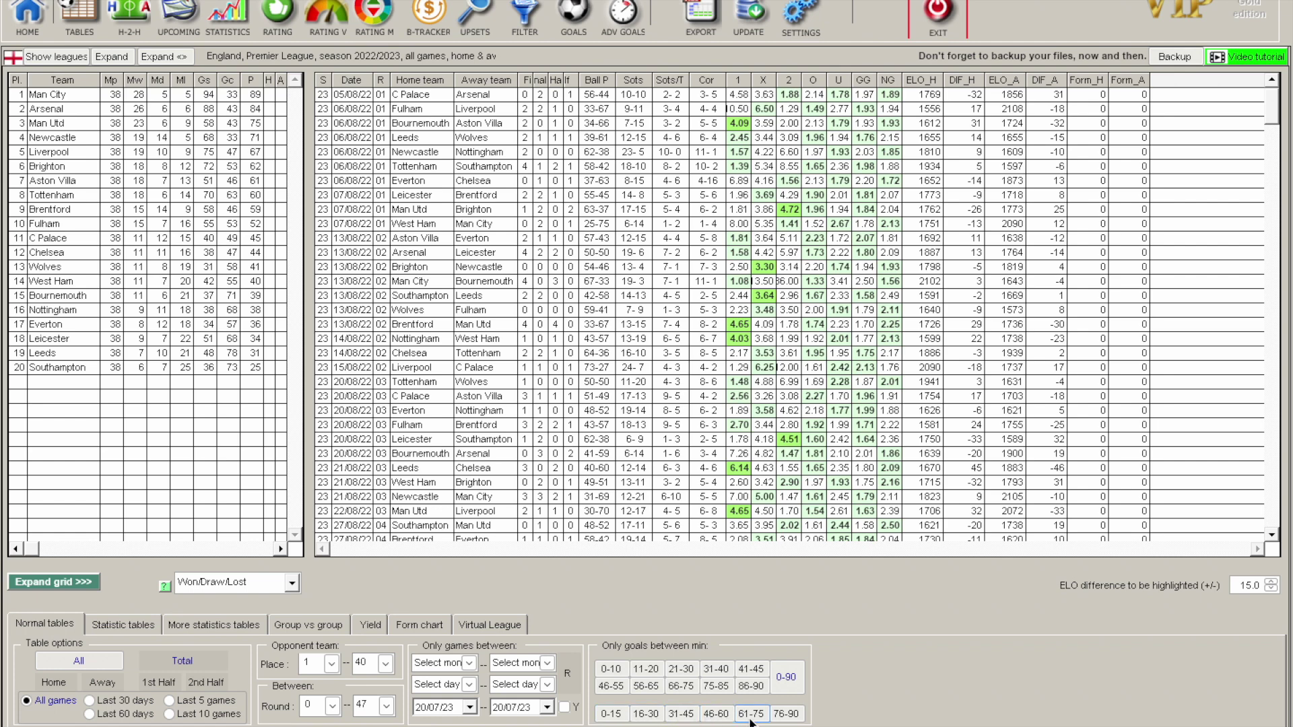
{"action": "left_click", "coordinate": [793, 715]}
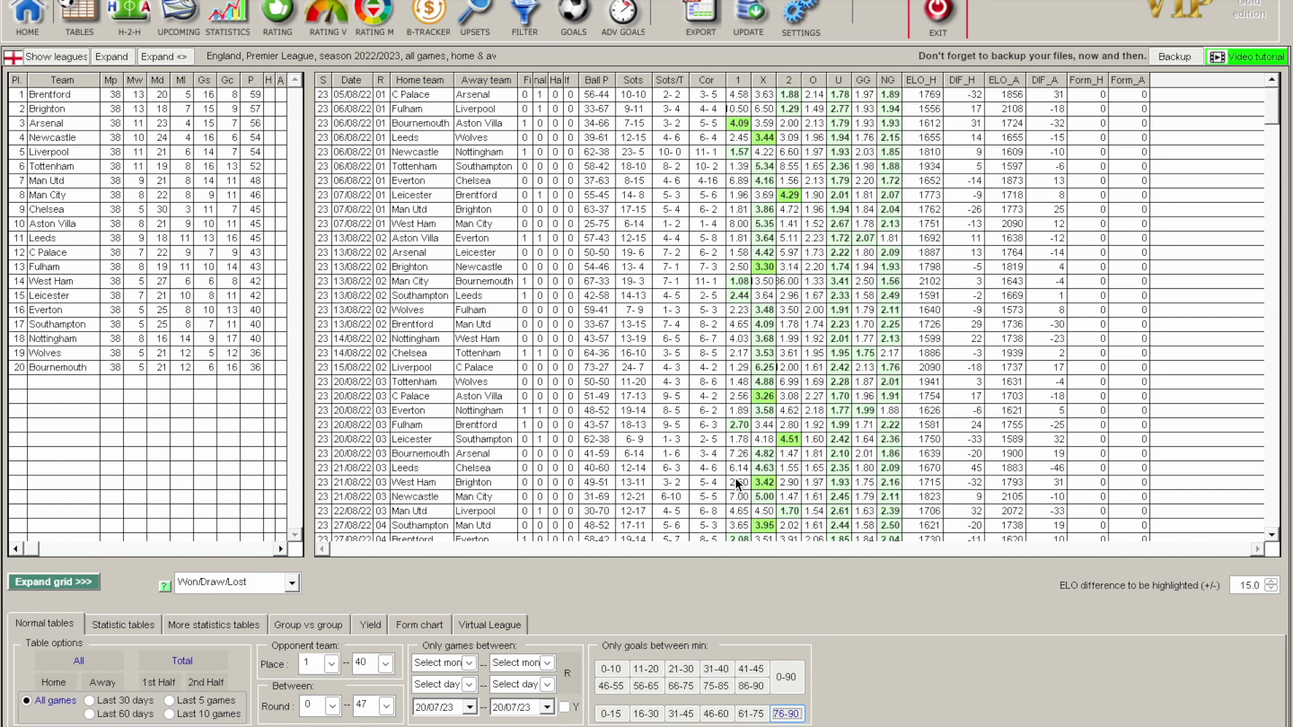
{"action": "left_click", "coordinate": [74, 94]}
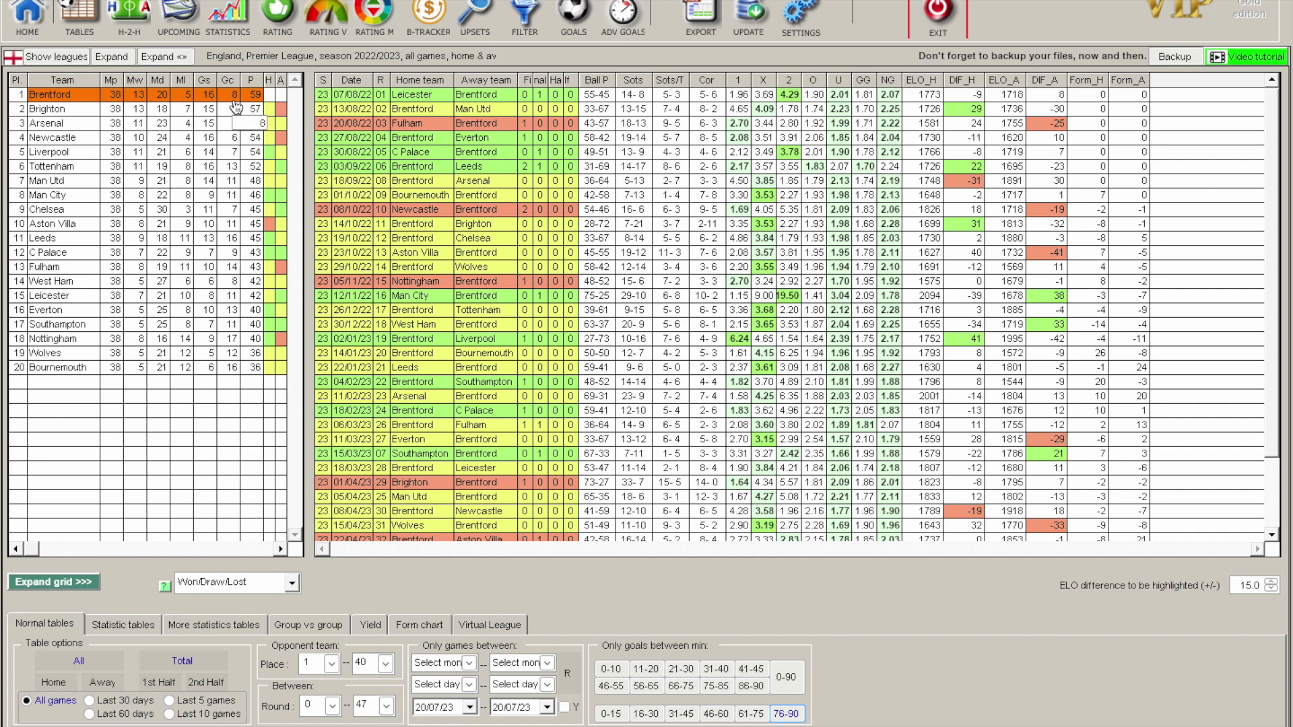
{"action": "left_click", "coordinate": [90, 368]}
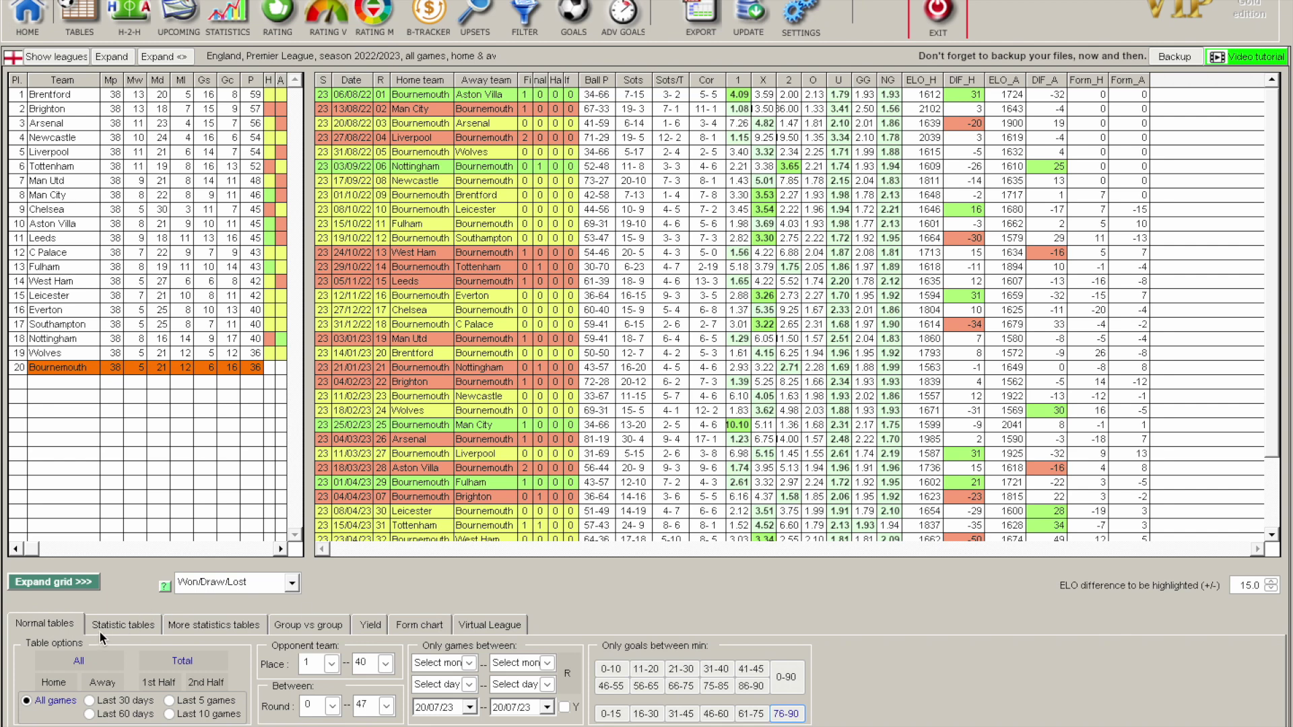
- Rank the teams by shots on target and by corners in the statistic tables, and view Newcastle's matches
{"action": "left_click", "coordinate": [117, 623]}
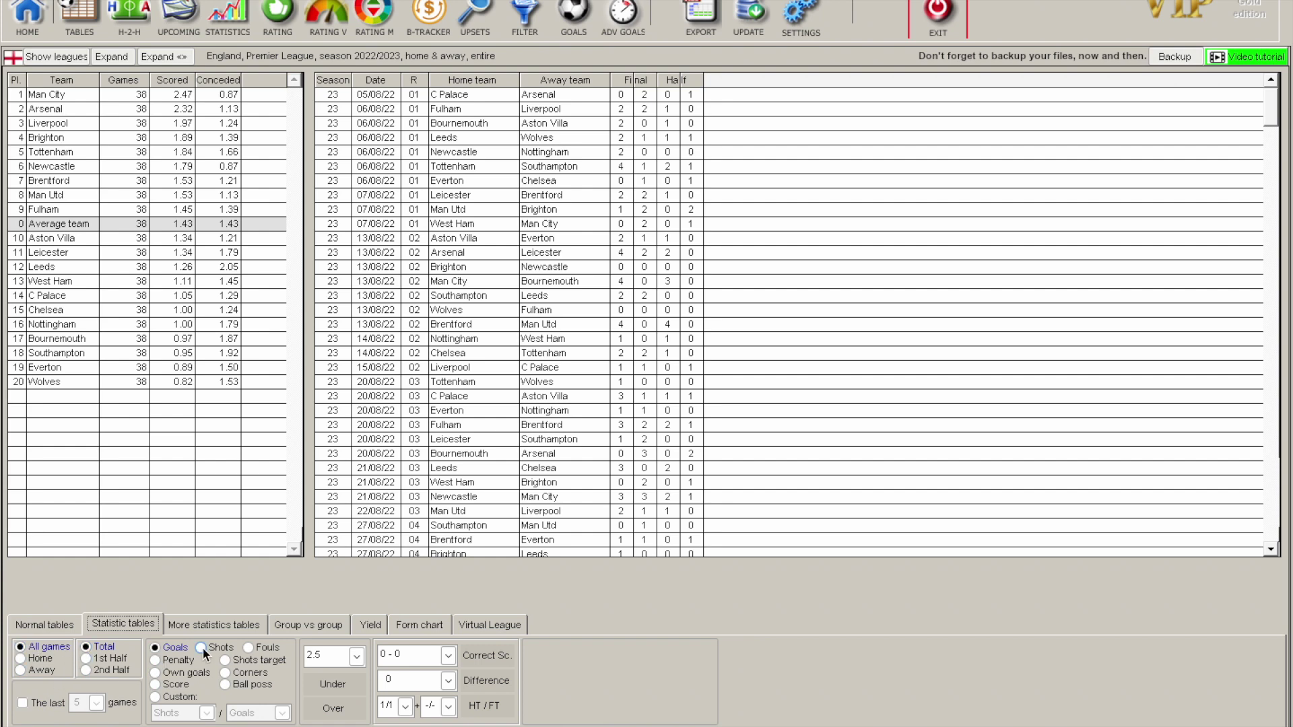
{"action": "left_click", "coordinate": [227, 660]}
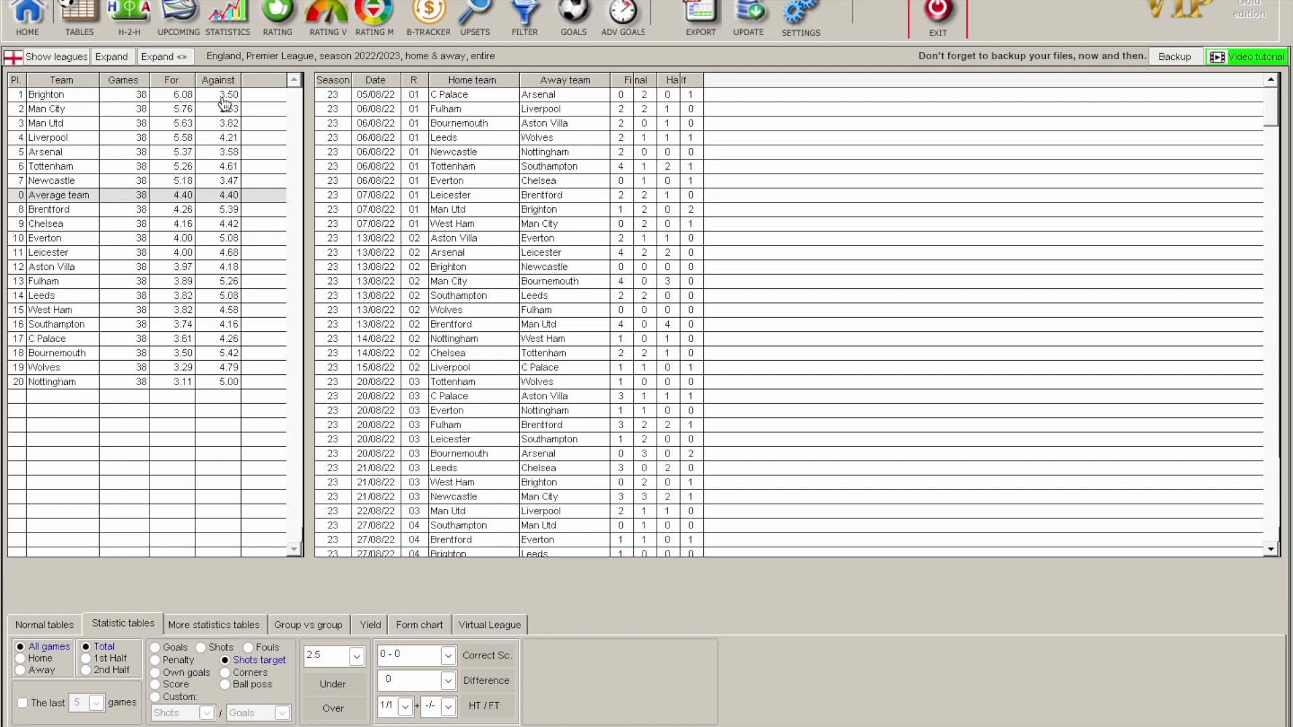
{"action": "left_click", "coordinate": [226, 674]}
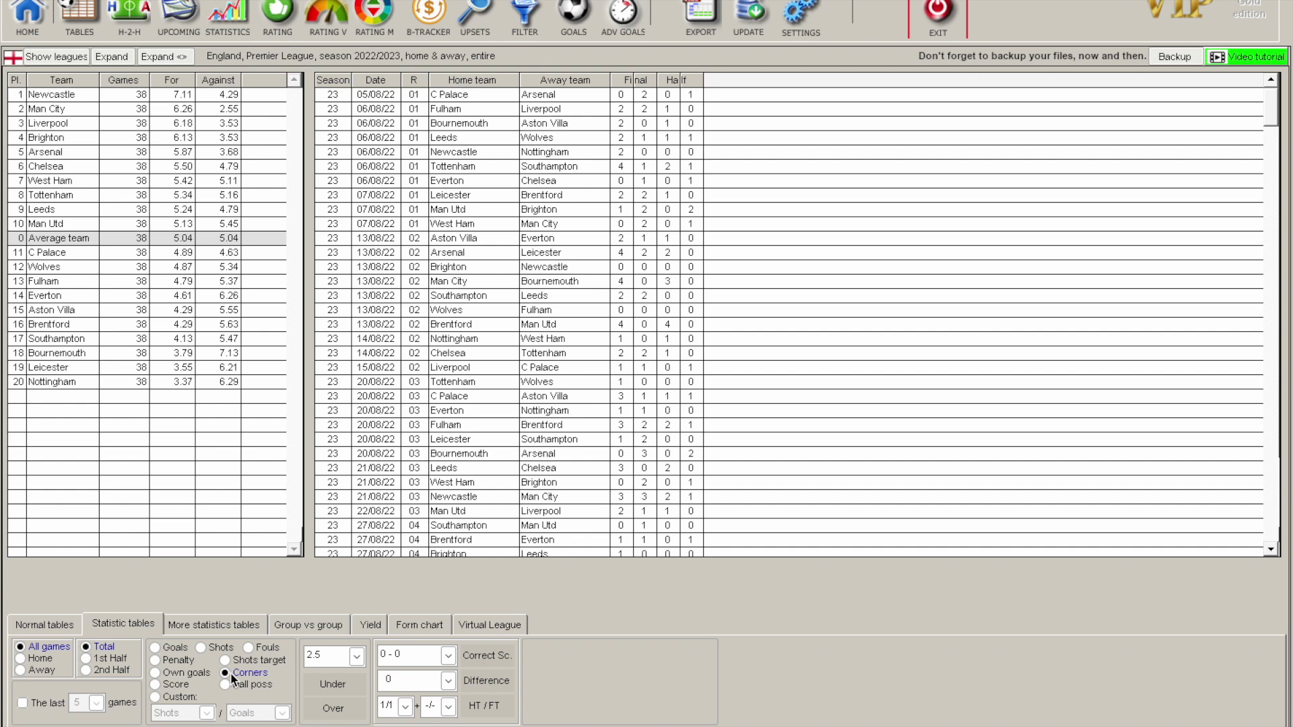
{"action": "left_click", "coordinate": [89, 96]}
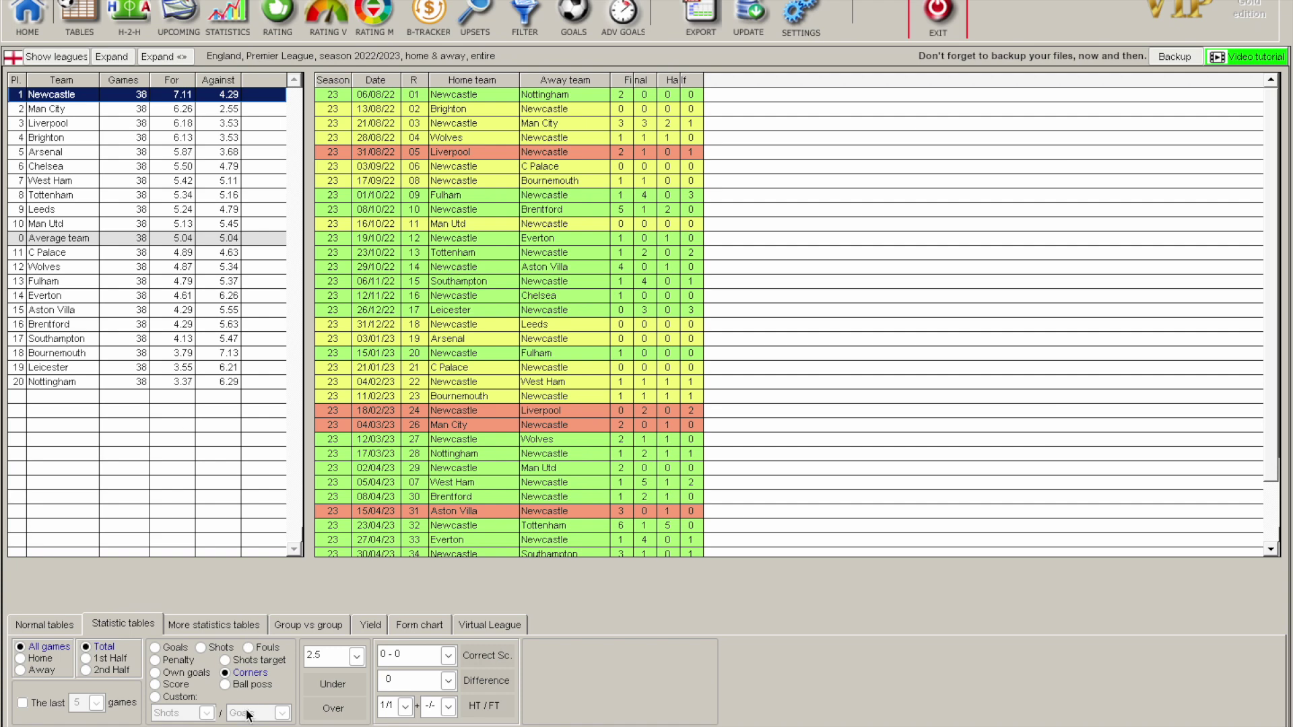
- Rank the teams by ball possession and view Man City's matches, and show the own goals ranking
{"action": "left_click", "coordinate": [226, 684]}
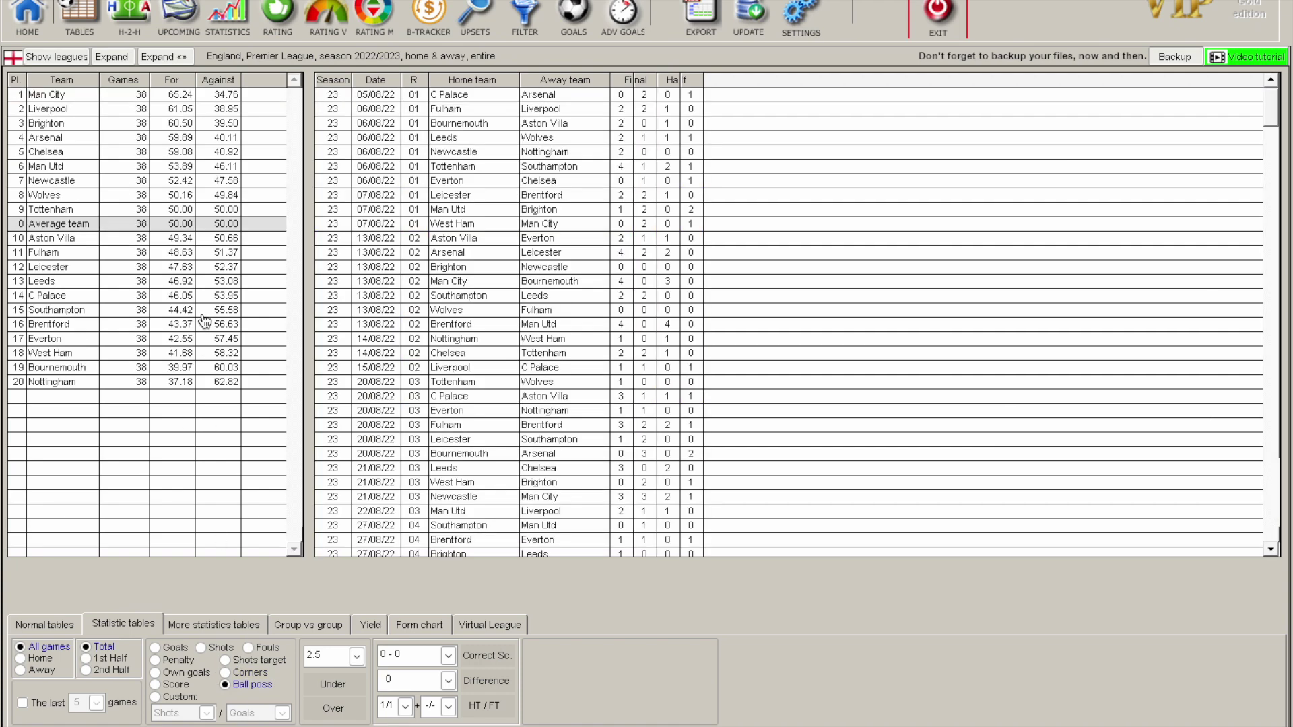
{"action": "left_click", "coordinate": [191, 94]}
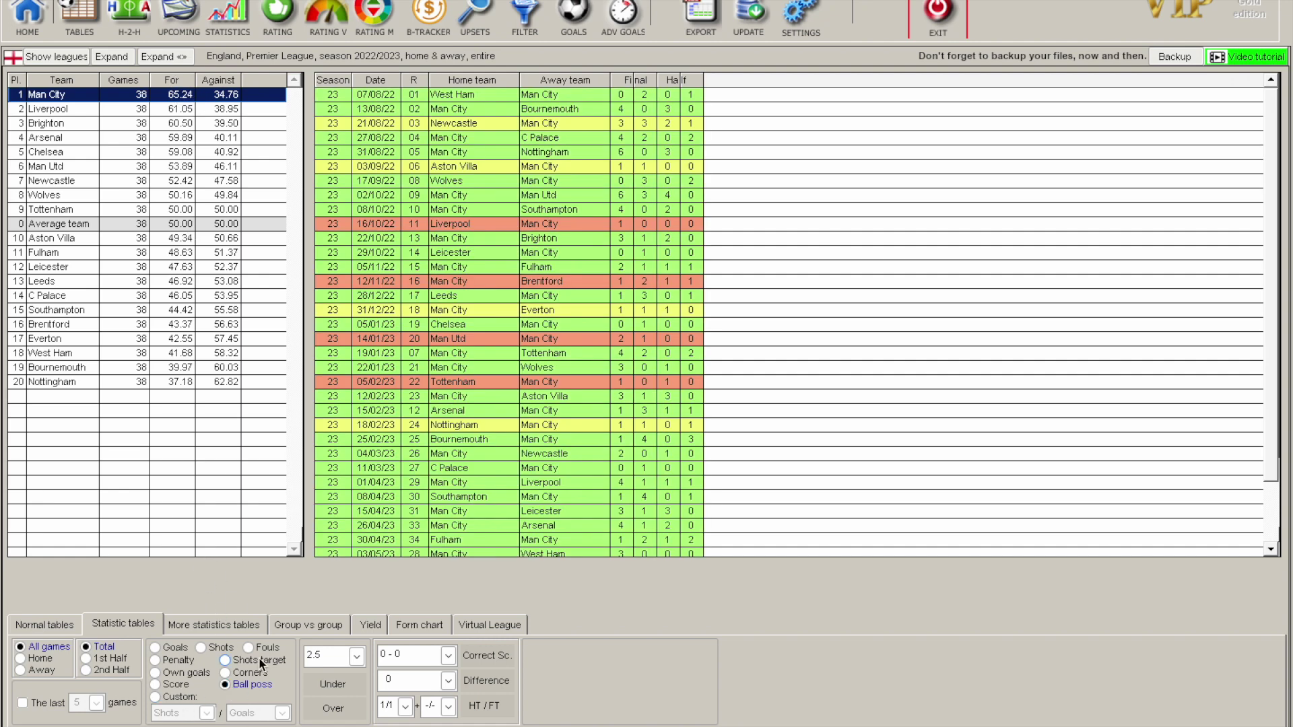
{"action": "left_click", "coordinate": [157, 673]}
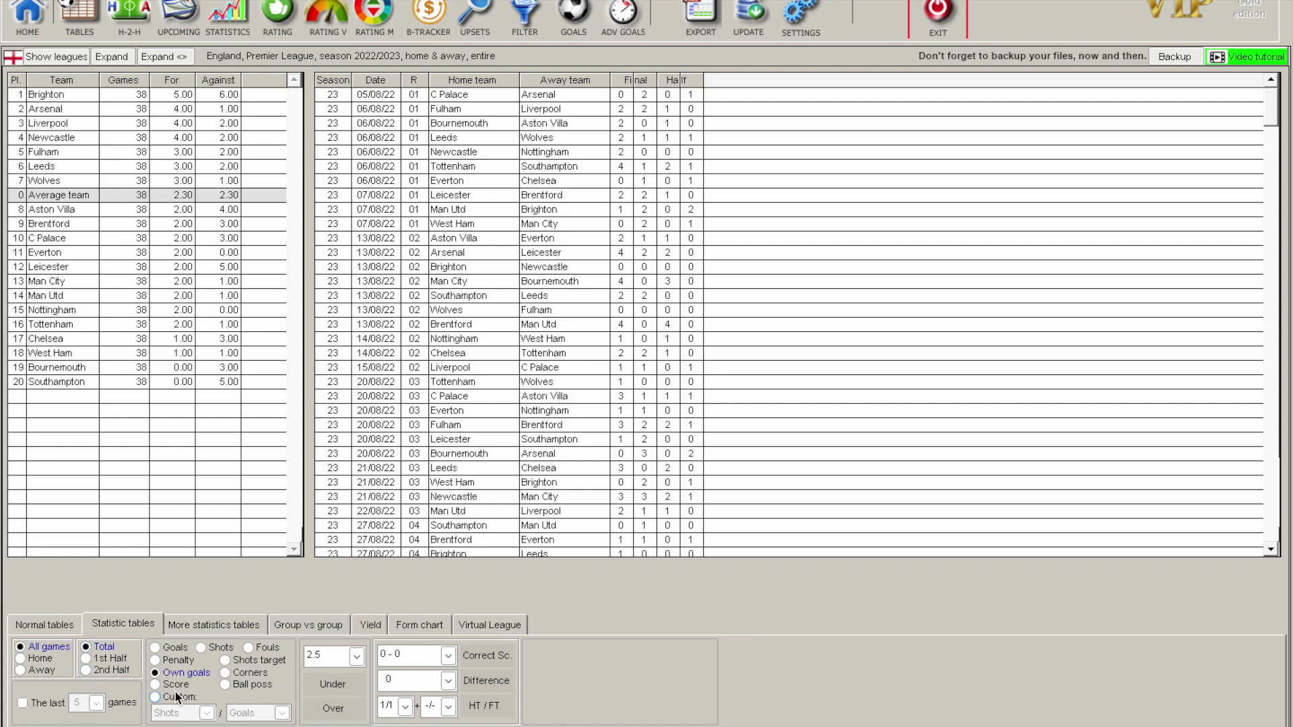
- Set the goal line to 0.5 and rank the teams by games over it
{"action": "left_click", "coordinate": [356, 657]}
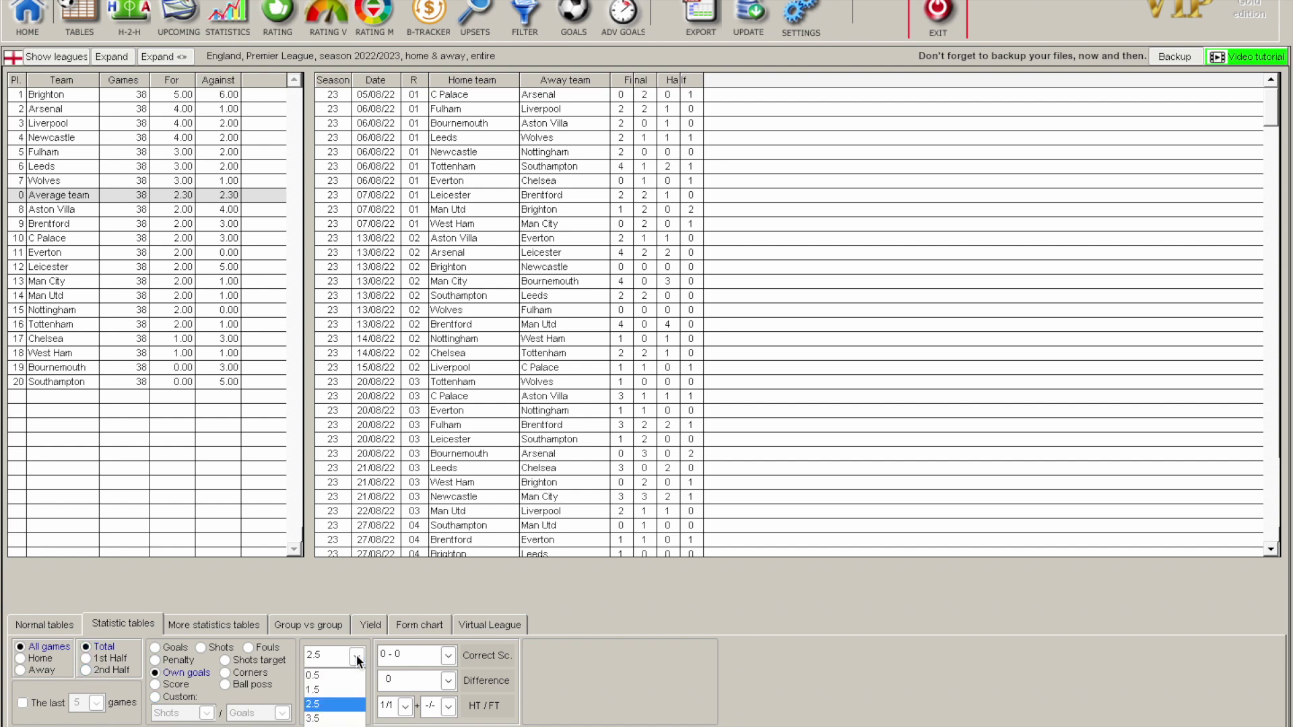
{"action": "left_click", "coordinate": [349, 674]}
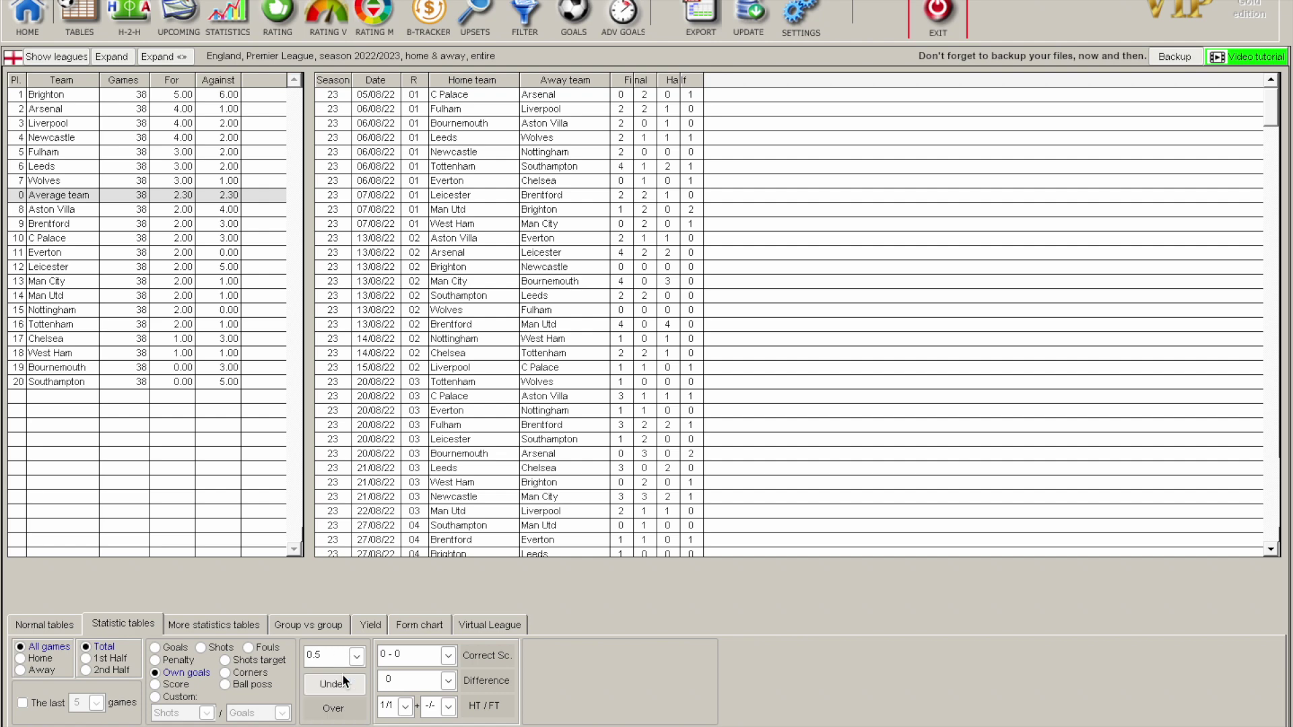
{"action": "left_click", "coordinate": [349, 710]}
{"action": "left_click", "coordinate": [334, 709]}
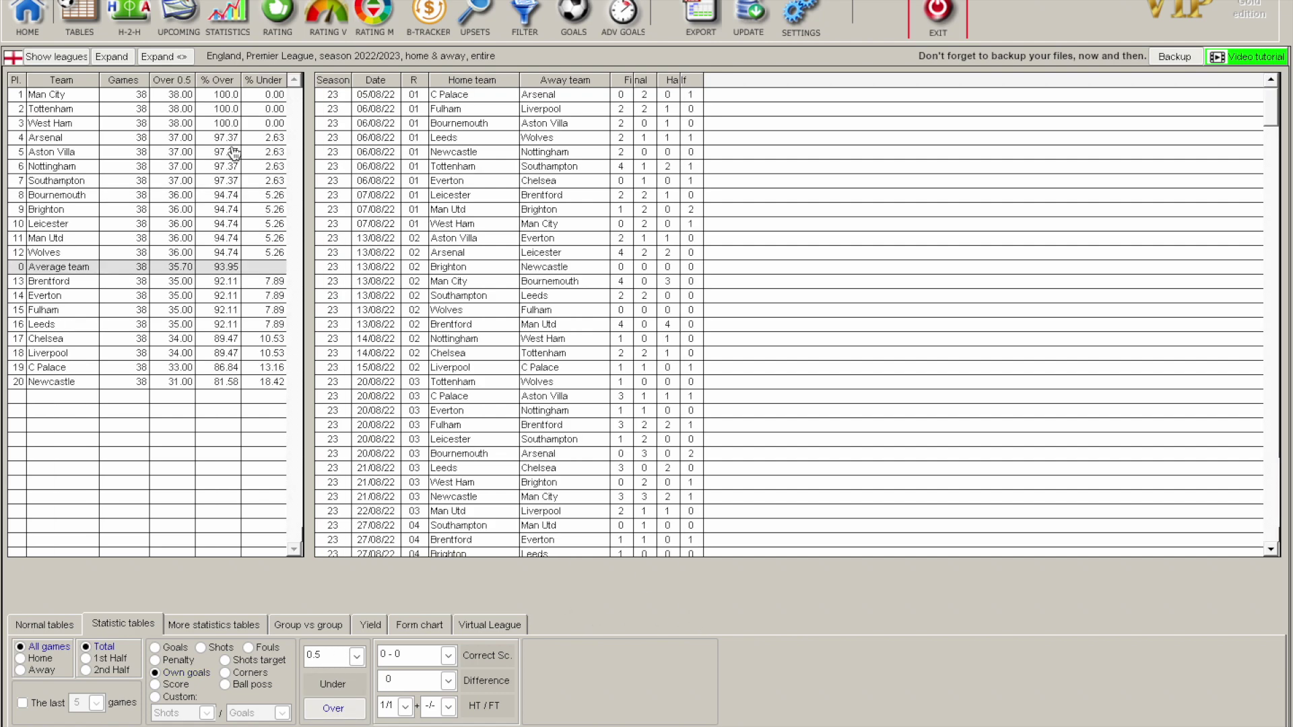
- View Man City's and Newcastle's matches over the 0.5 goal line, and select the average team row
{"action": "left_click", "coordinate": [228, 101]}
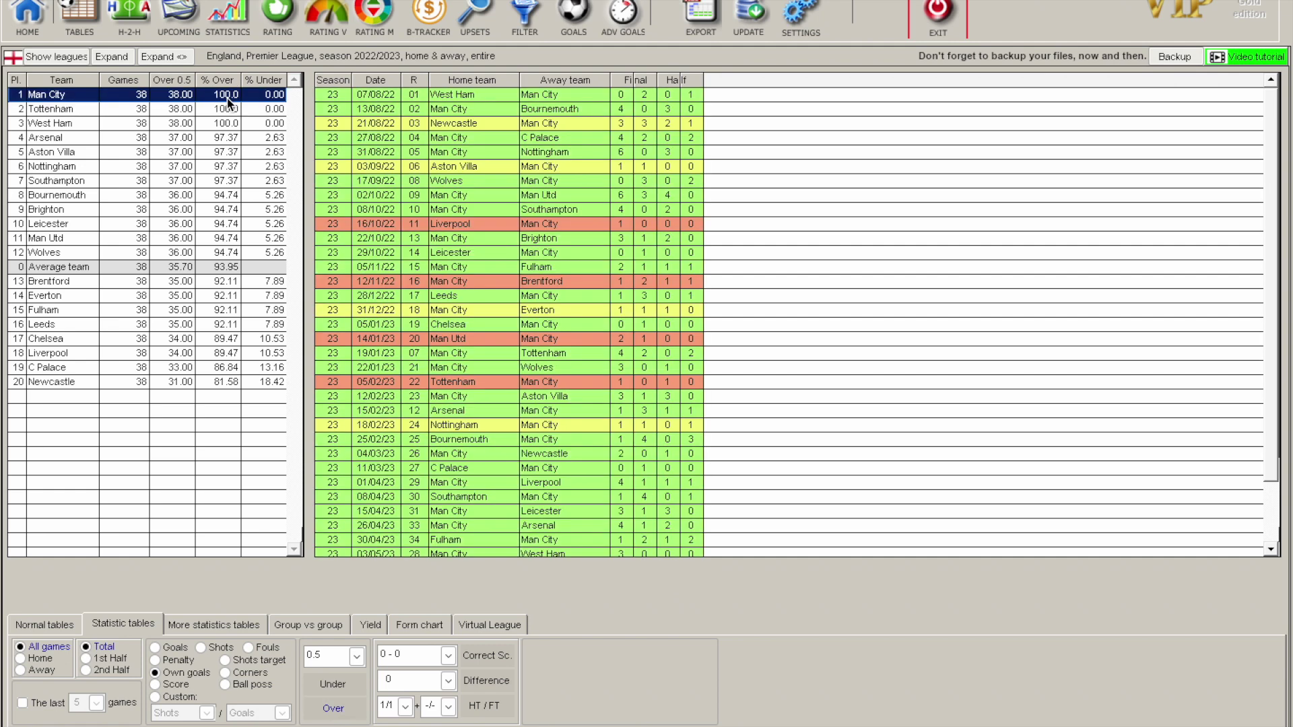
{"action": "left_click", "coordinate": [62, 382]}
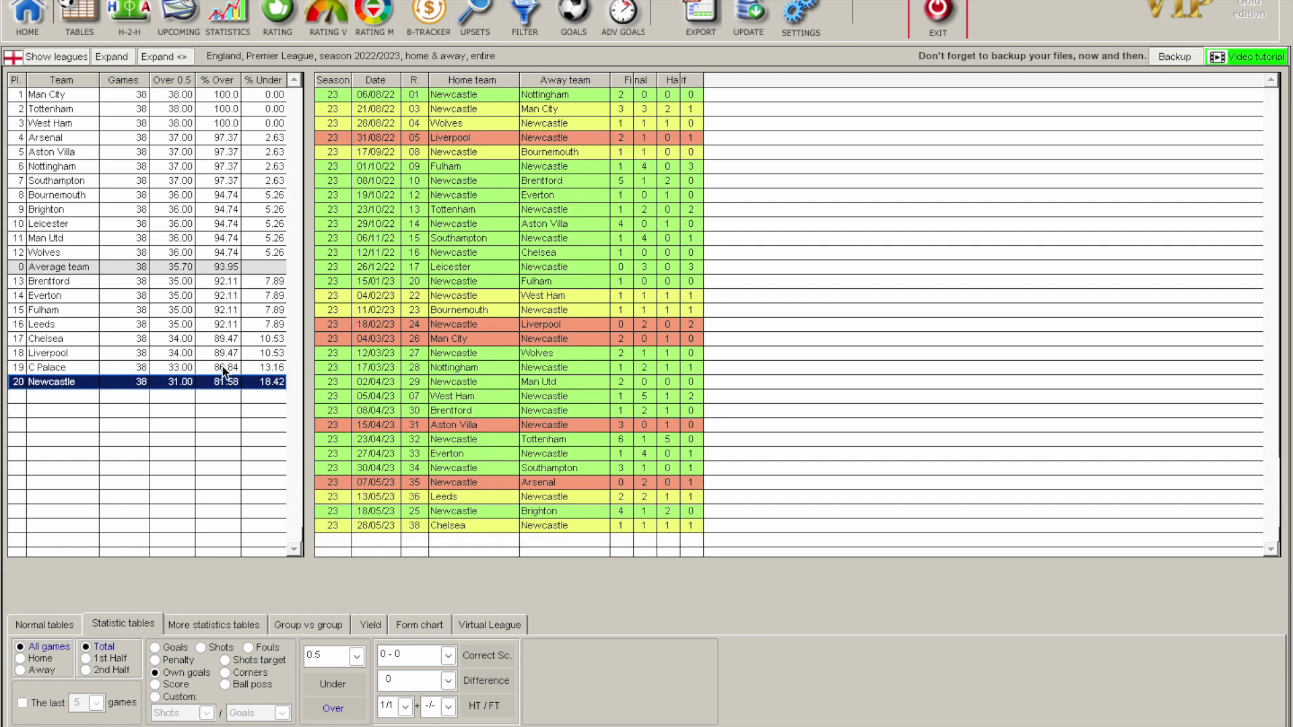
{"action": "left_click", "coordinate": [226, 268]}
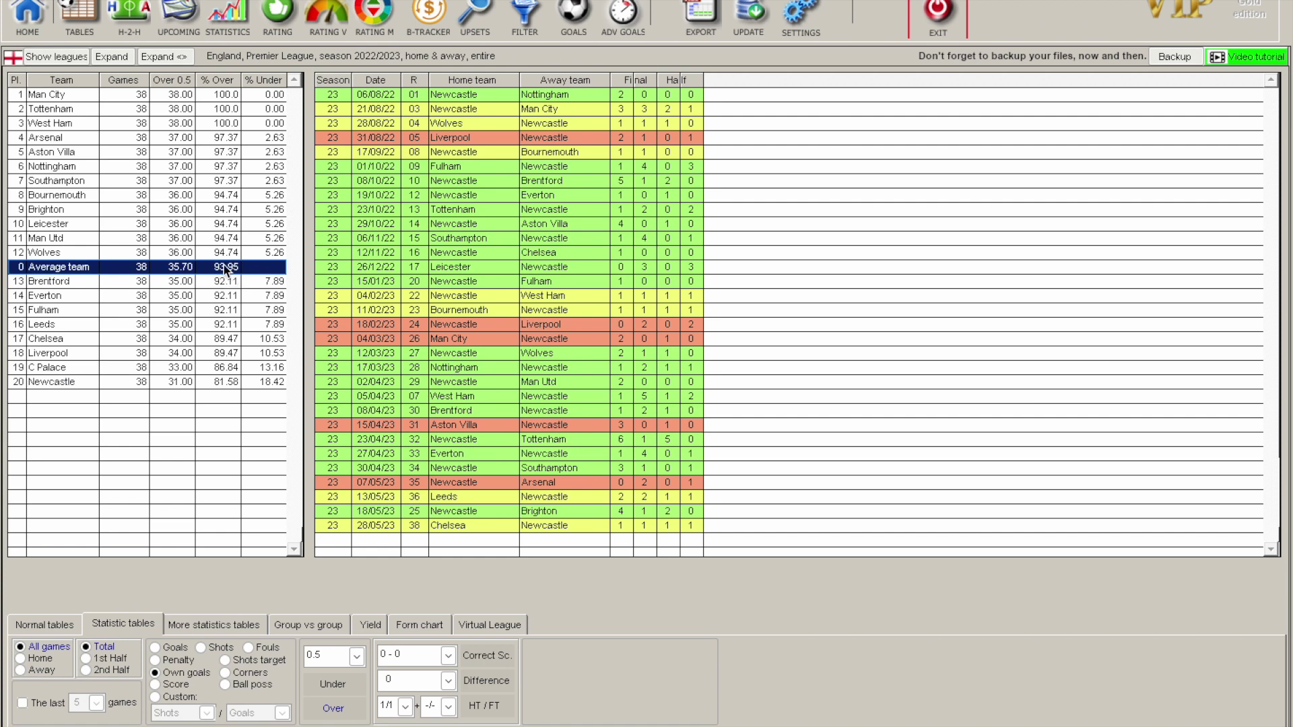
- Set the goal line to 2.5, rank the teams by games over it, and view Arsenal's and Wolves' matches
{"action": "left_click", "coordinate": [349, 657]}
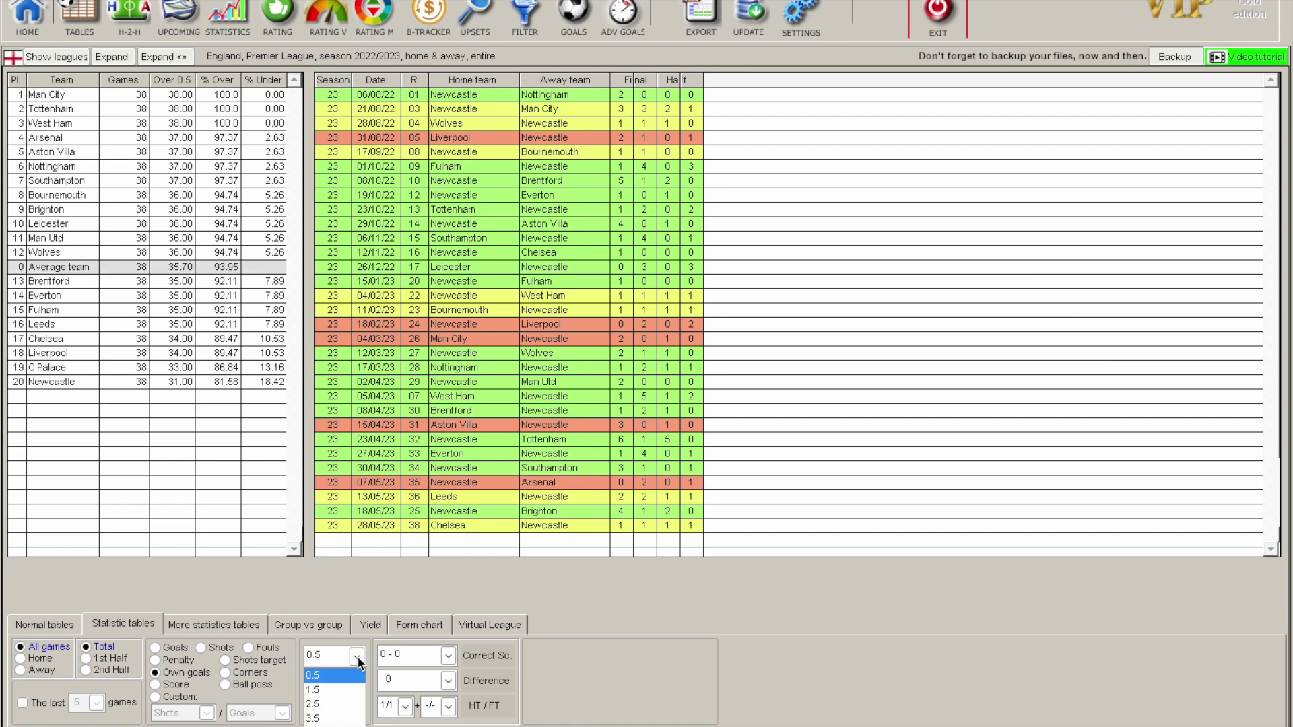
{"action": "left_click", "coordinate": [336, 705]}
{"action": "left_click", "coordinate": [340, 708]}
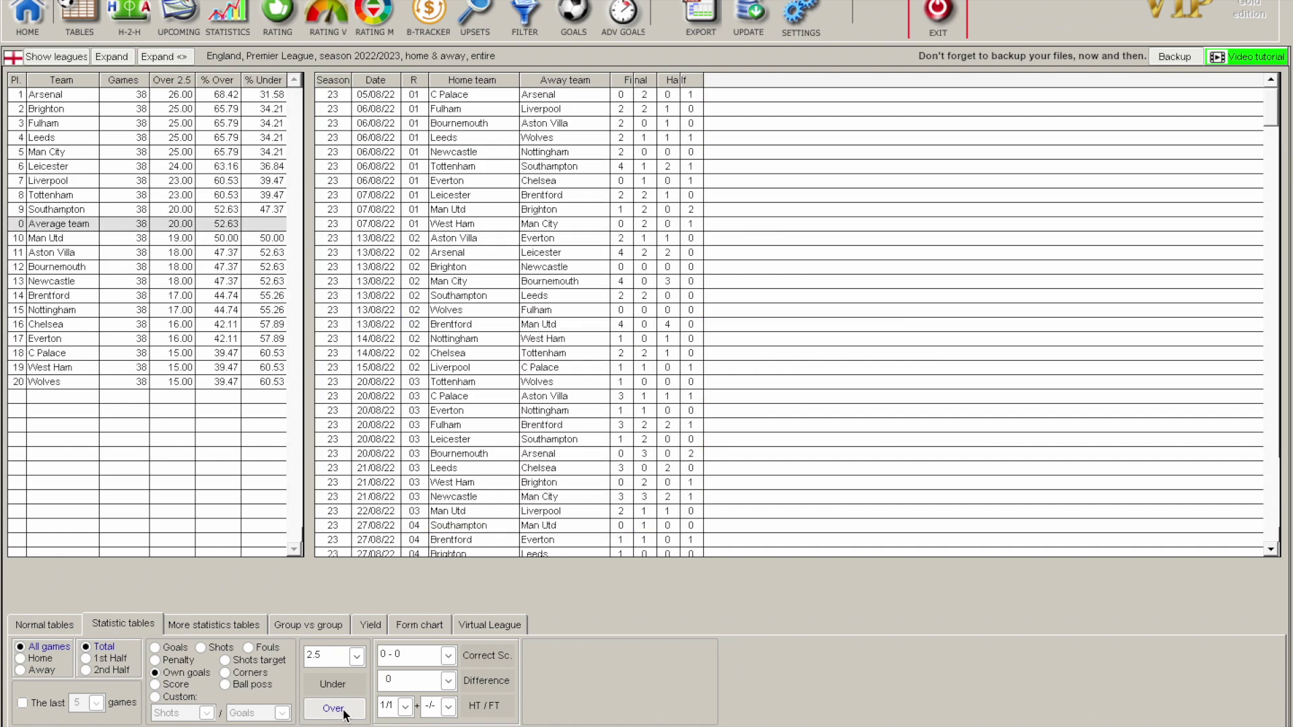
{"action": "left_click", "coordinate": [222, 229]}
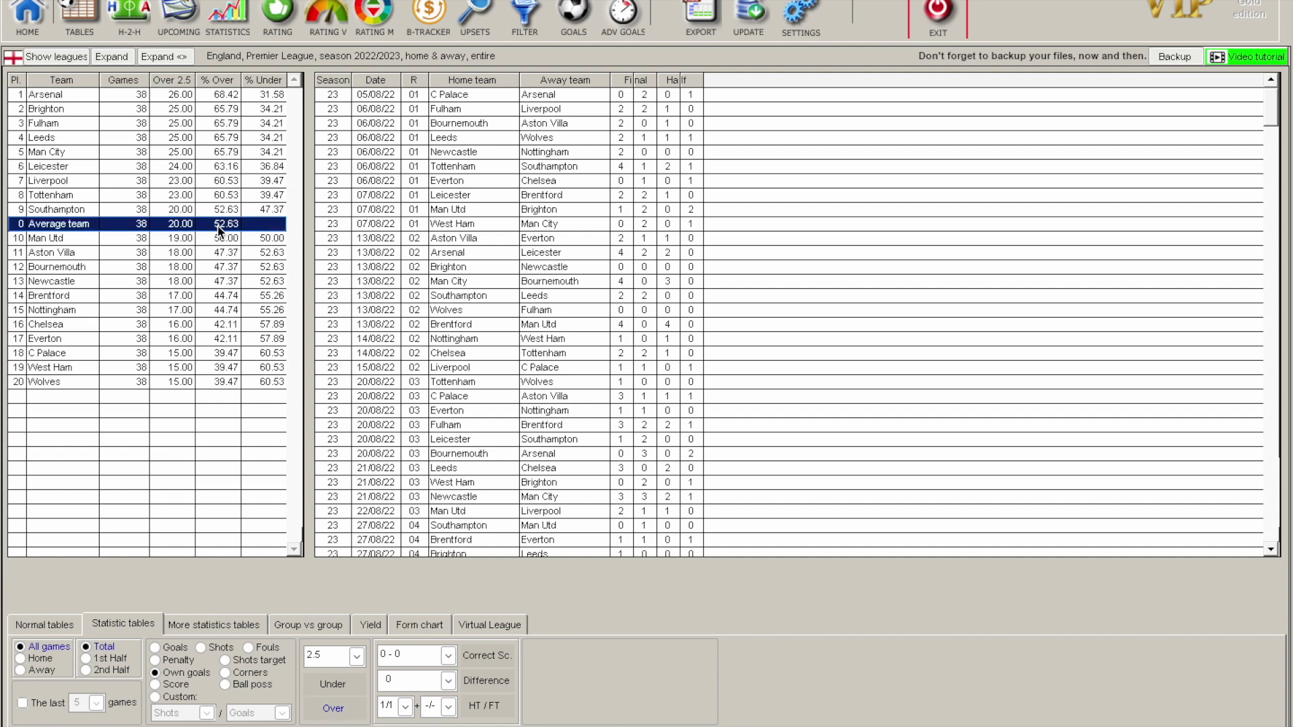
{"action": "left_click", "coordinate": [228, 96]}
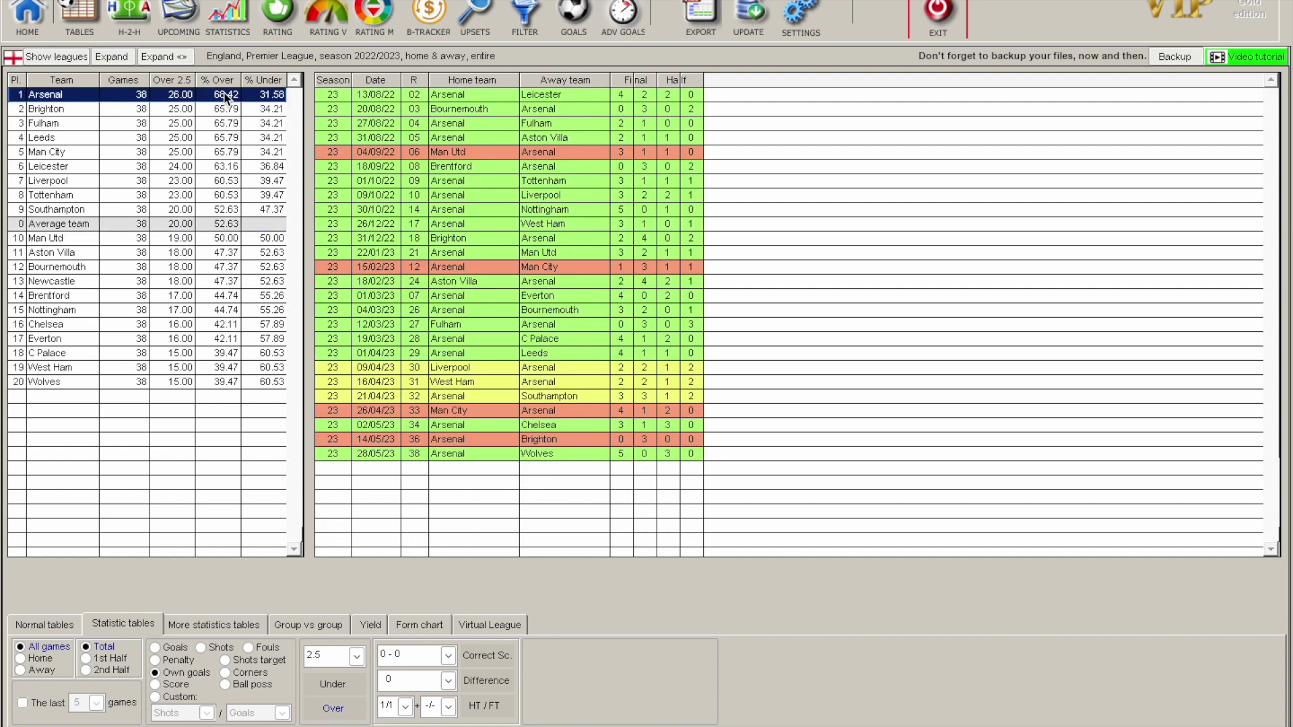
{"action": "left_click", "coordinate": [229, 382]}
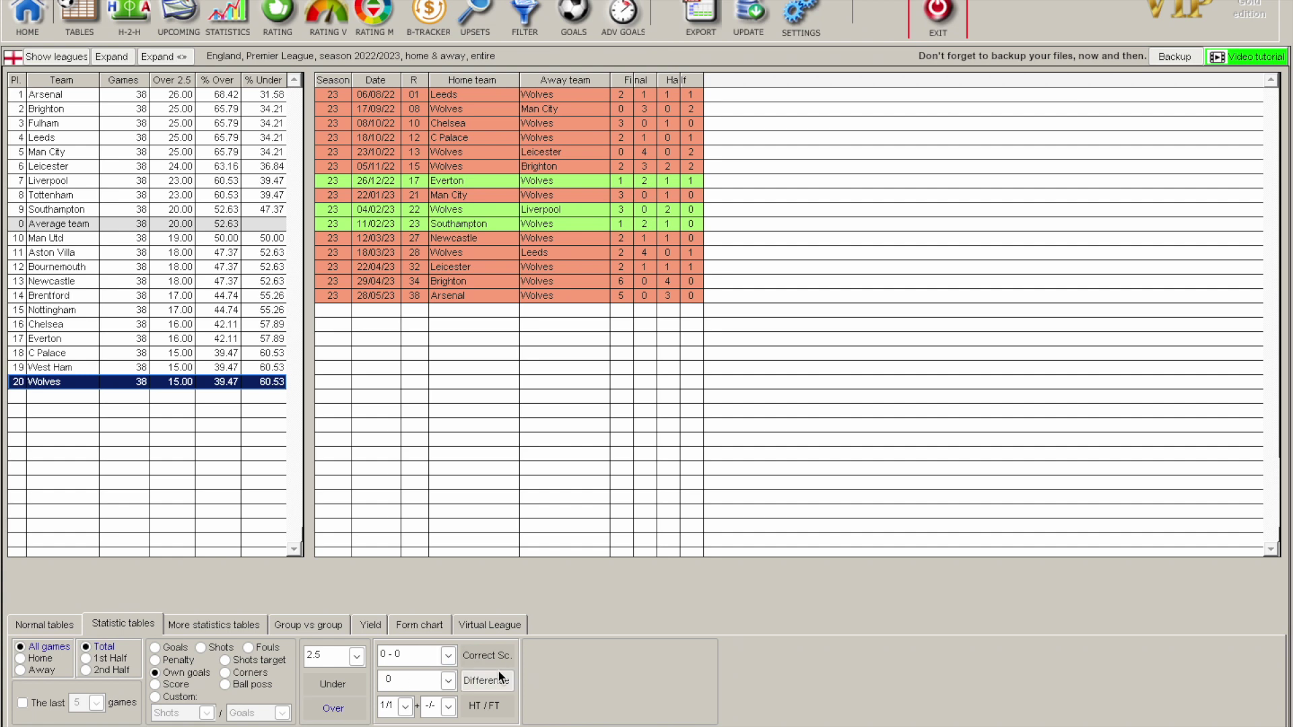
- Rank the teams by the correct score 1 - 1, and view Brentford's and Fulham's matches
{"action": "left_click", "coordinate": [449, 656]}
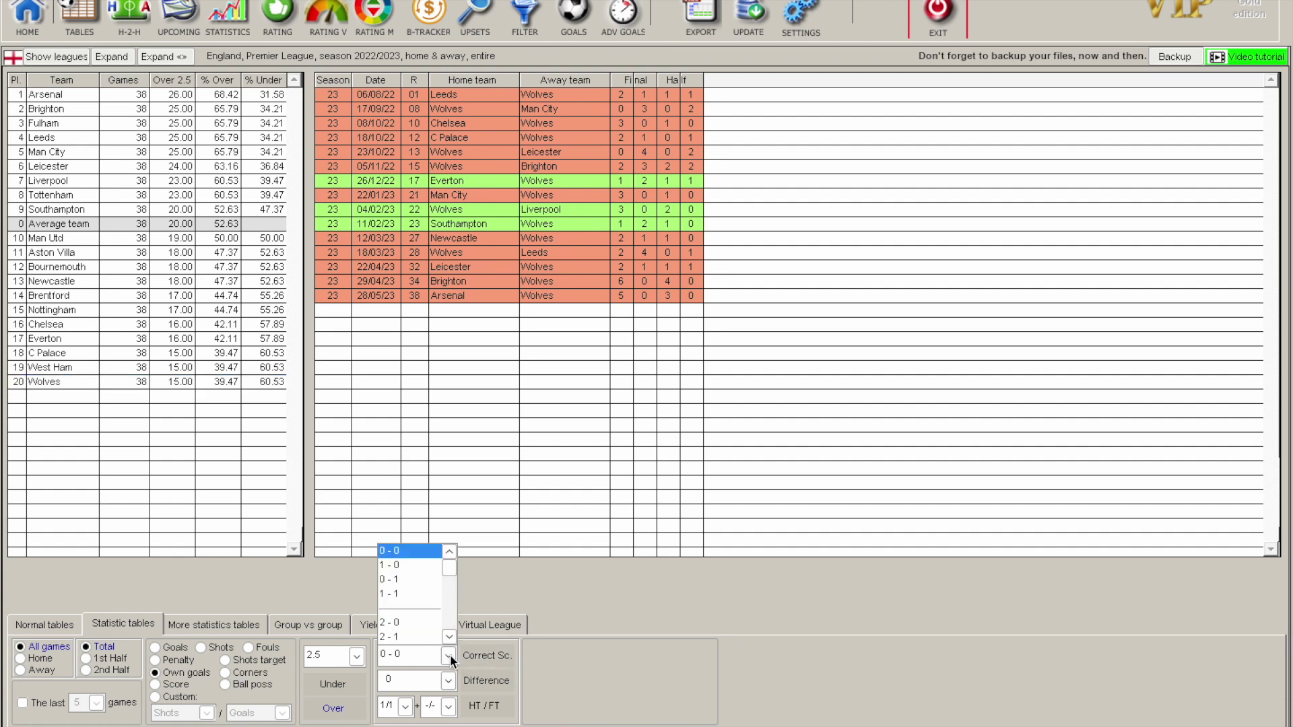
{"action": "left_click", "coordinate": [423, 594]}
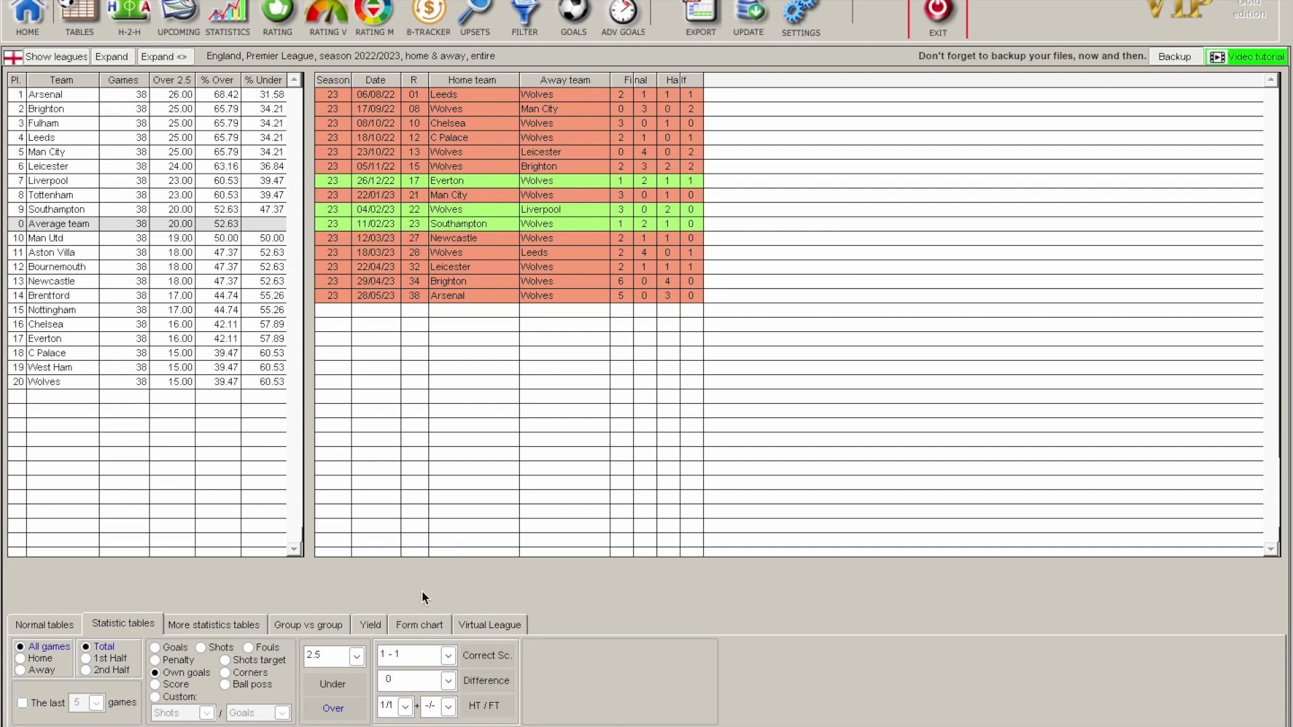
{"action": "left_click", "coordinate": [498, 658]}
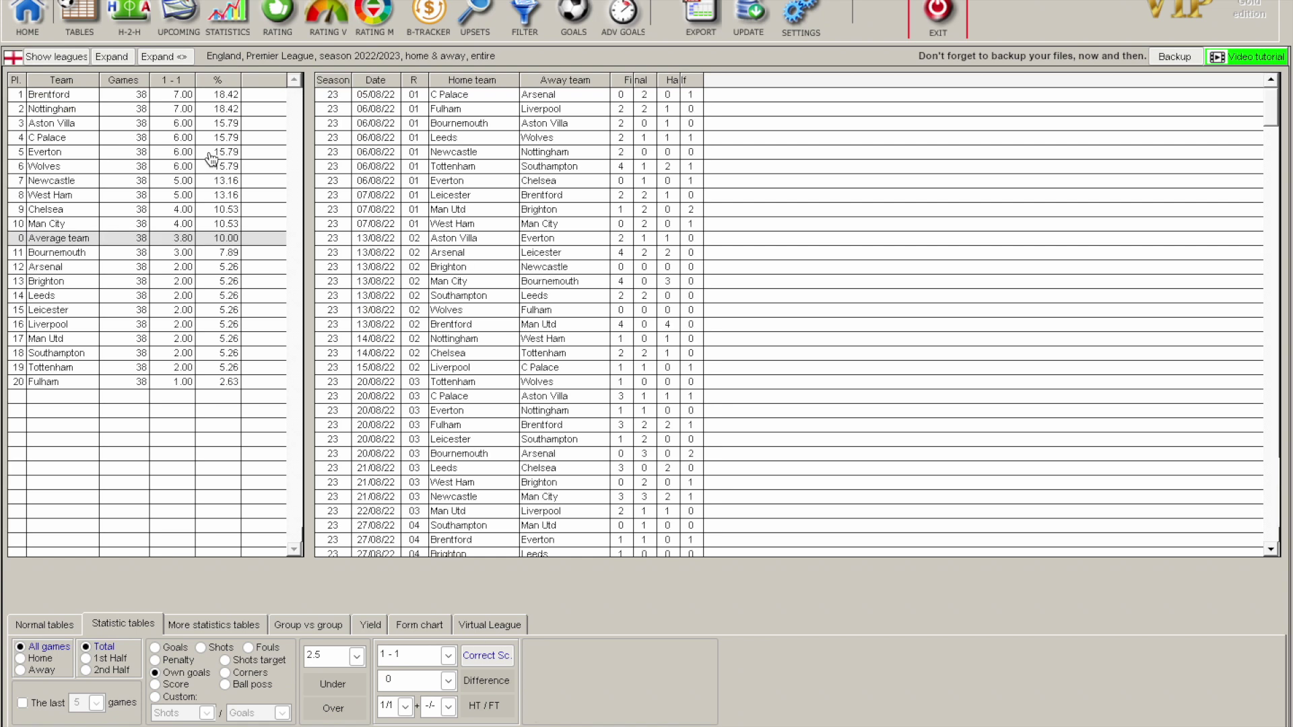
{"action": "left_click", "coordinate": [182, 96]}
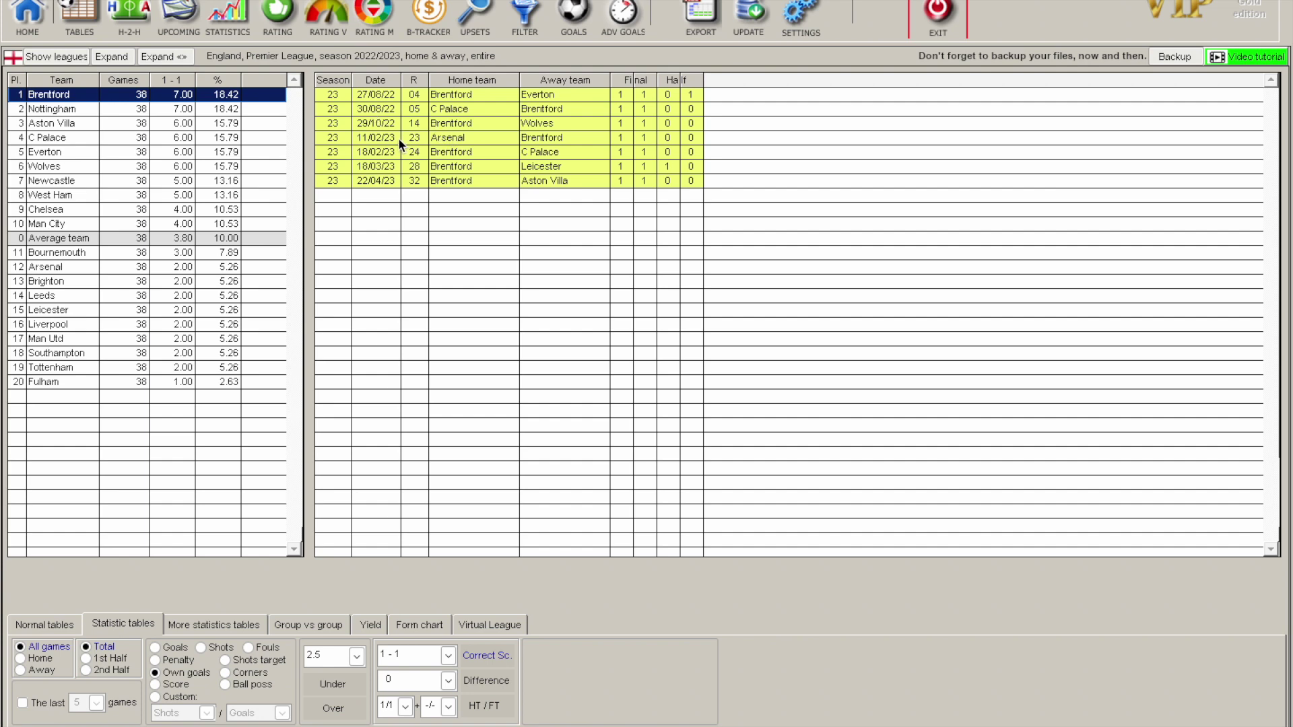
{"action": "left_click", "coordinate": [74, 388]}
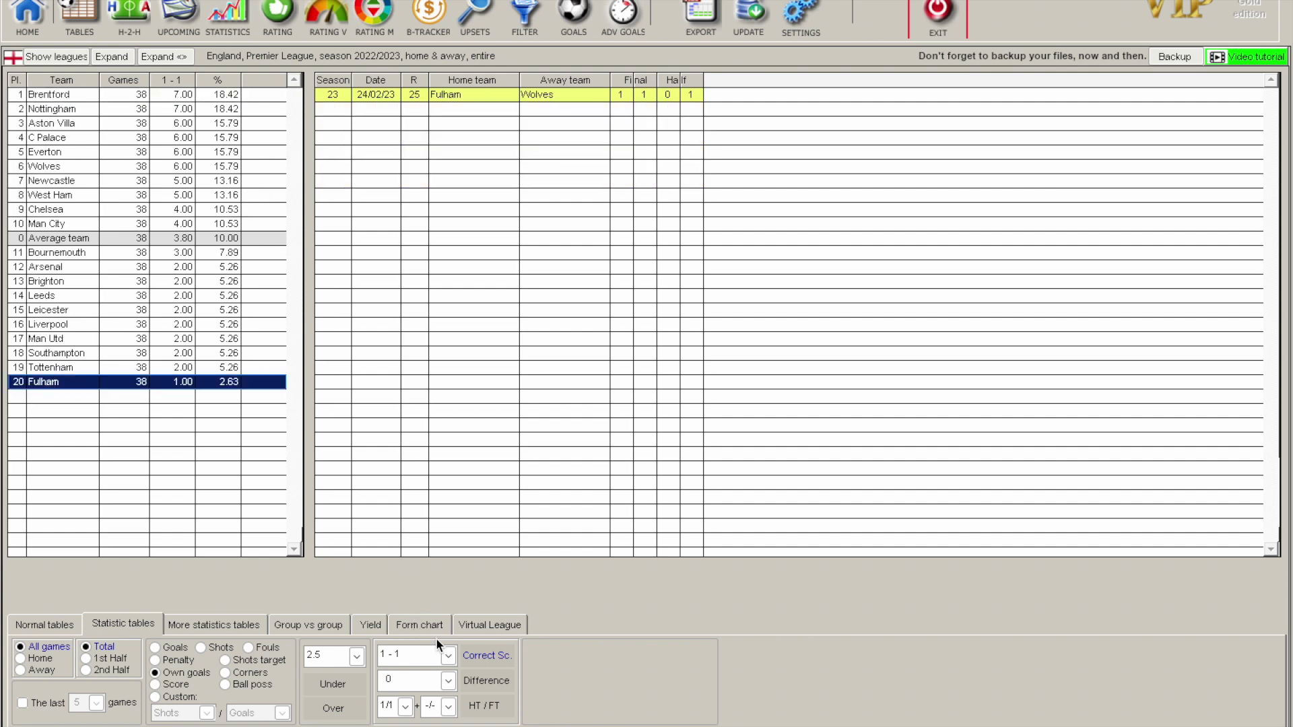
- Rank the teams by the correct score 0 - 0
{"action": "left_click", "coordinate": [448, 655]}
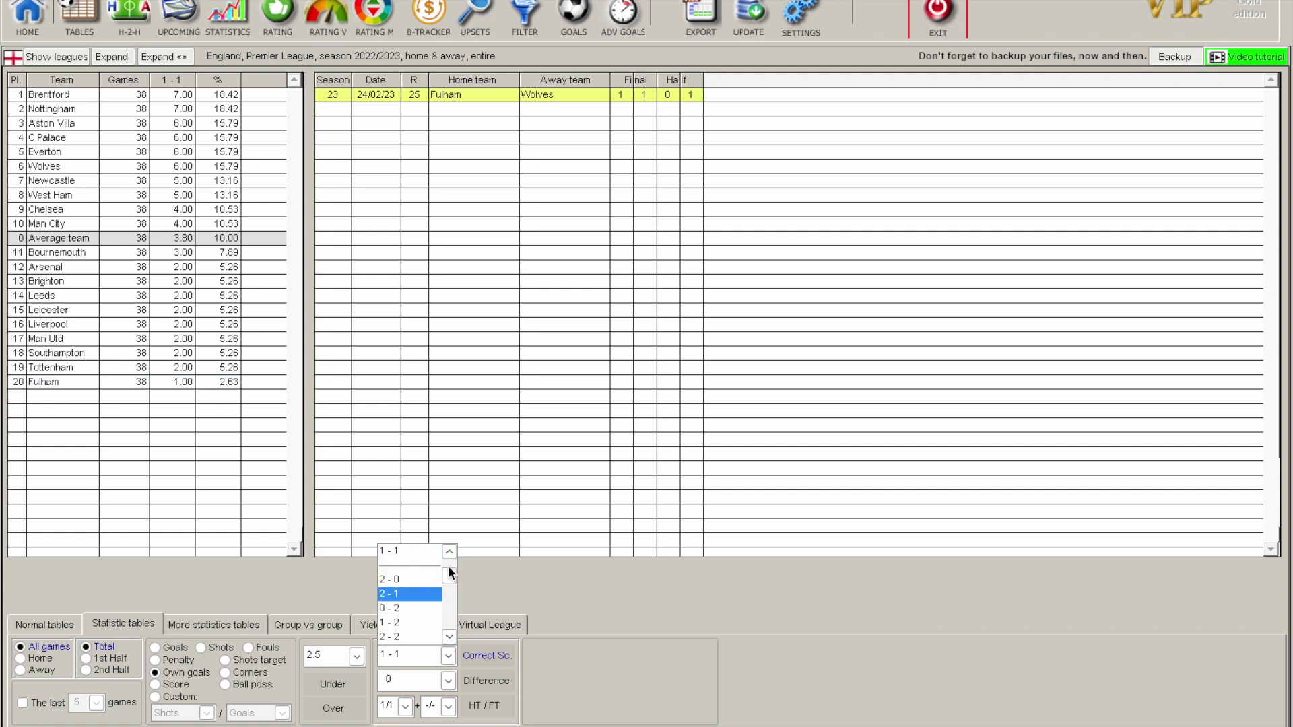
{"action": "scroll", "coordinate": [447, 566], "scroll_direction": "up", "scroll_amount": 1}
{"action": "left_click", "coordinate": [415, 551]}
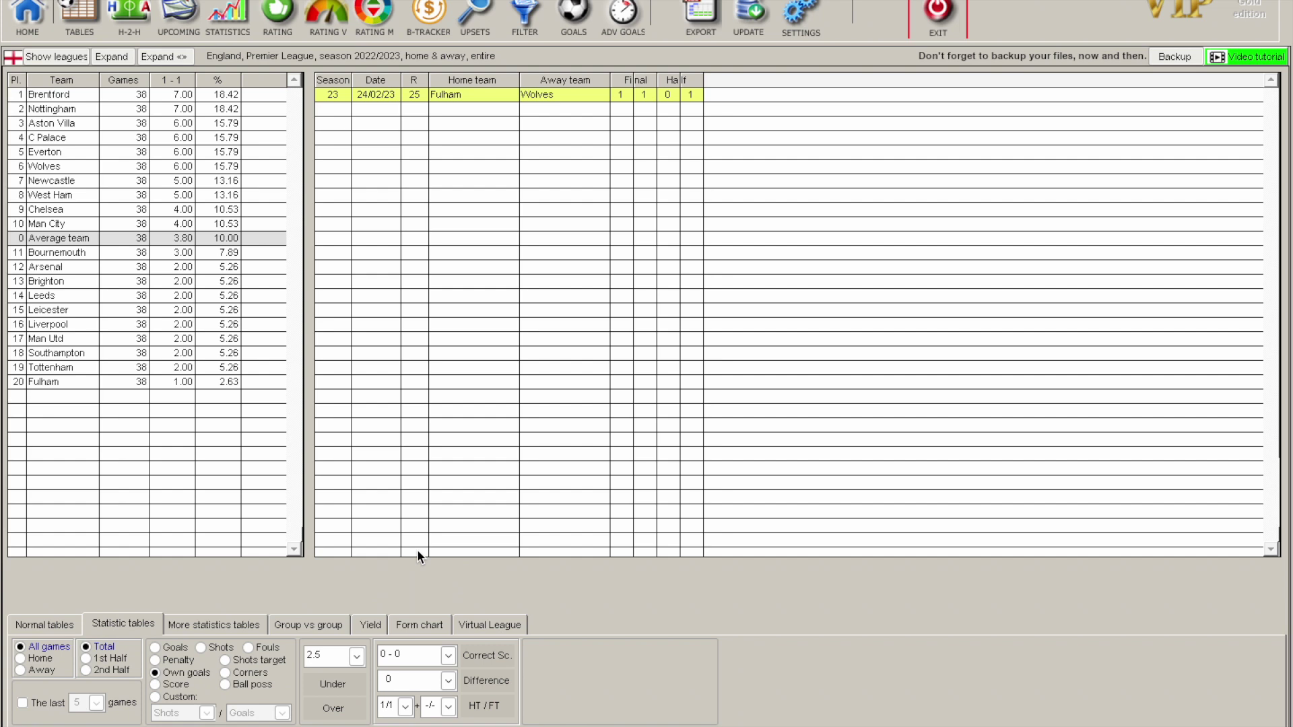
{"action": "left_click", "coordinate": [490, 662]}
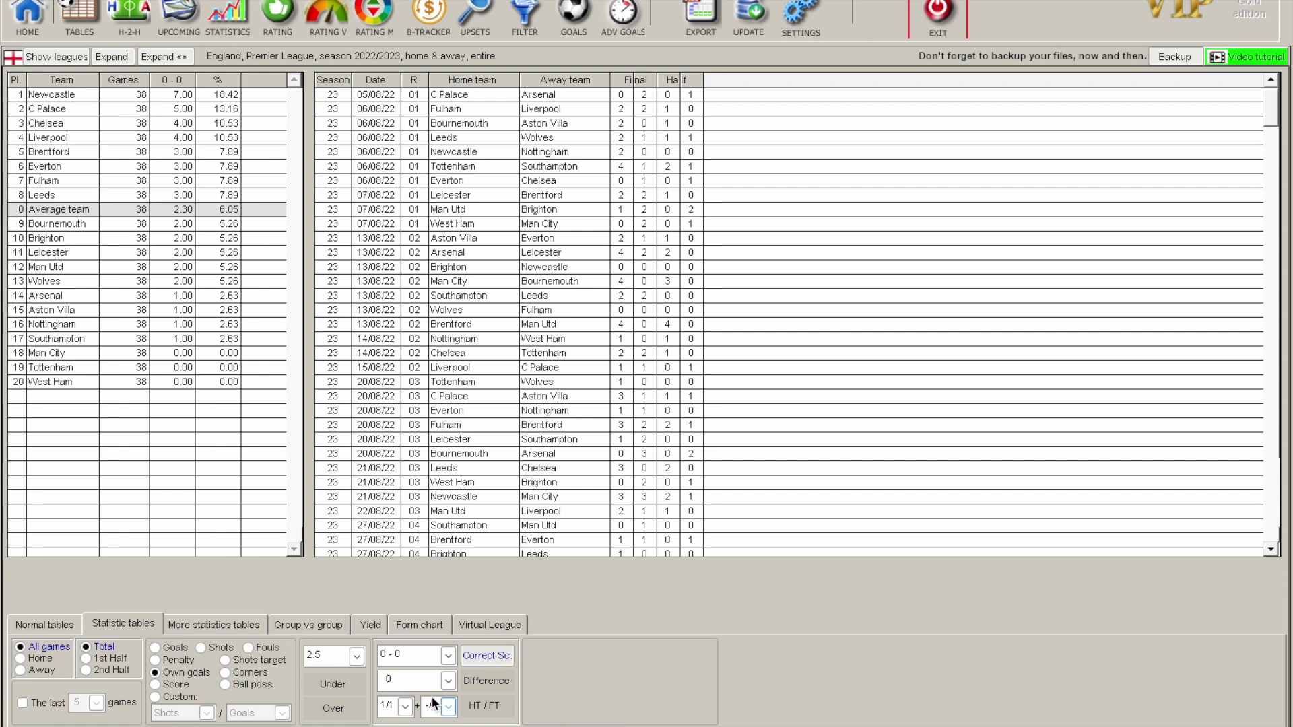
- Rank the teams by the half-time/full-time result 1/X
{"action": "left_click", "coordinate": [405, 706]}
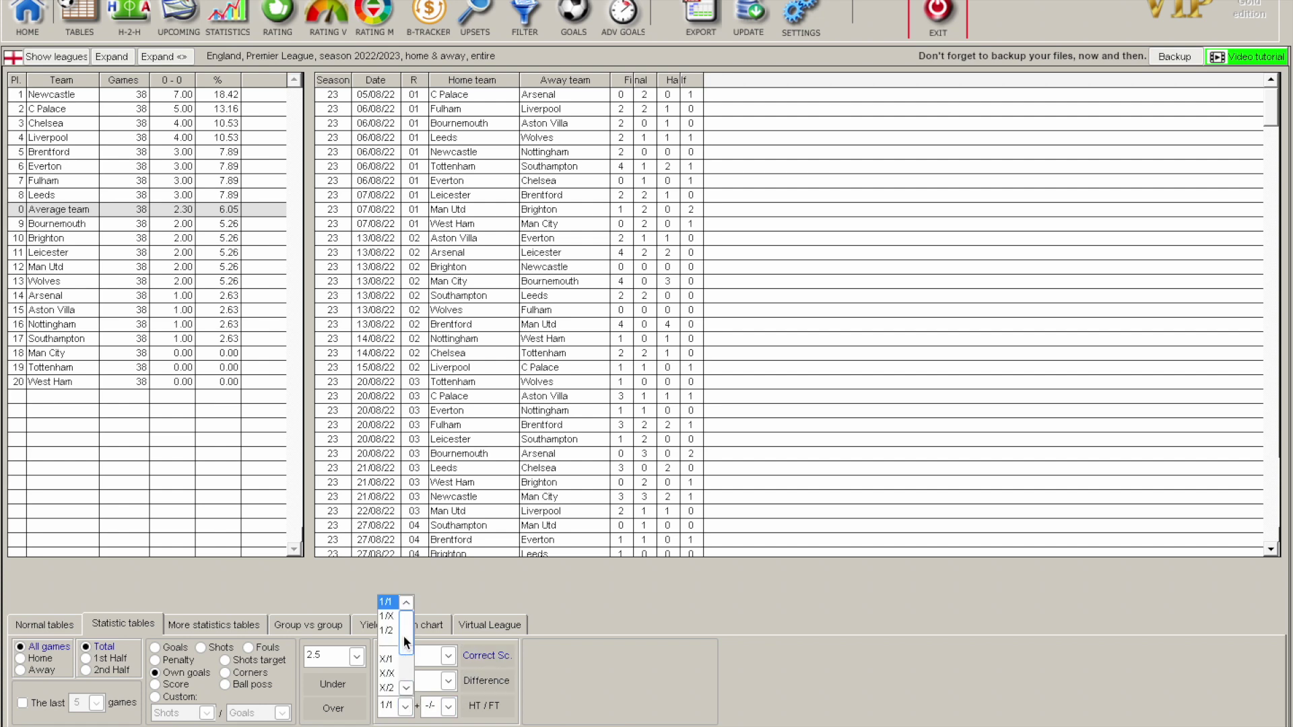
{"action": "left_click", "coordinate": [393, 615]}
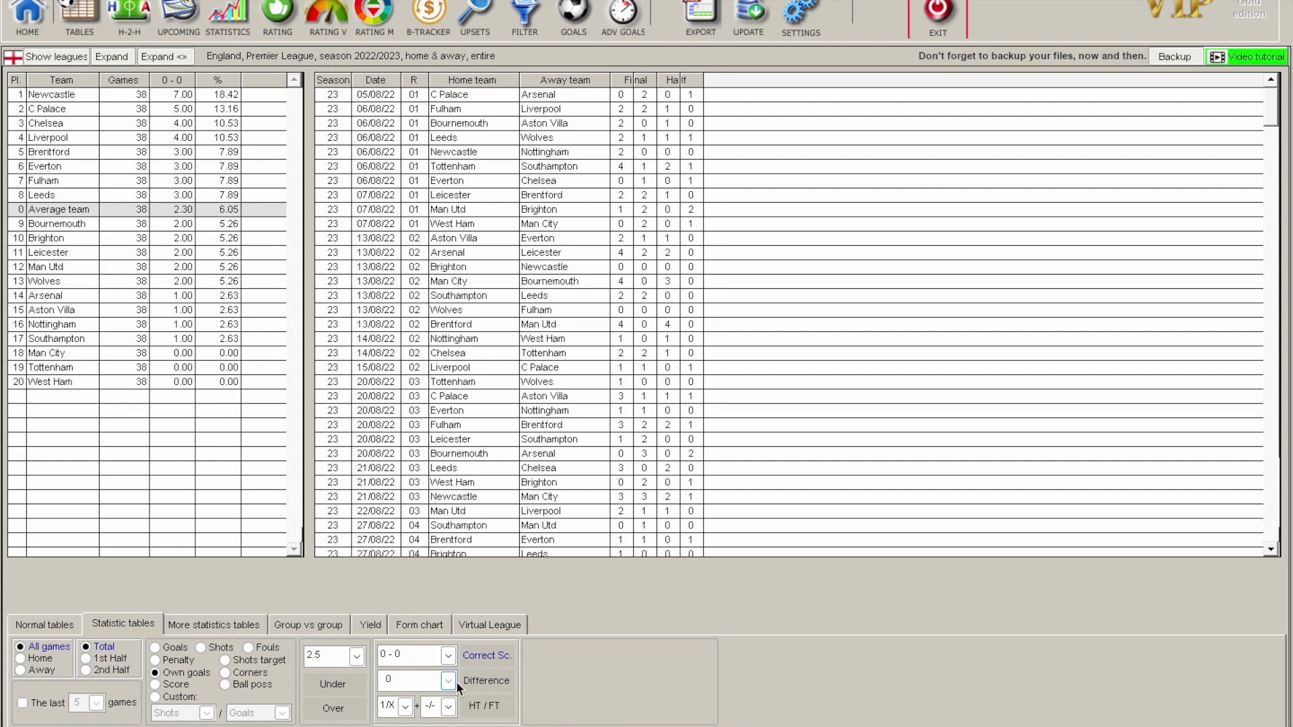
{"action": "left_click", "coordinate": [483, 710]}
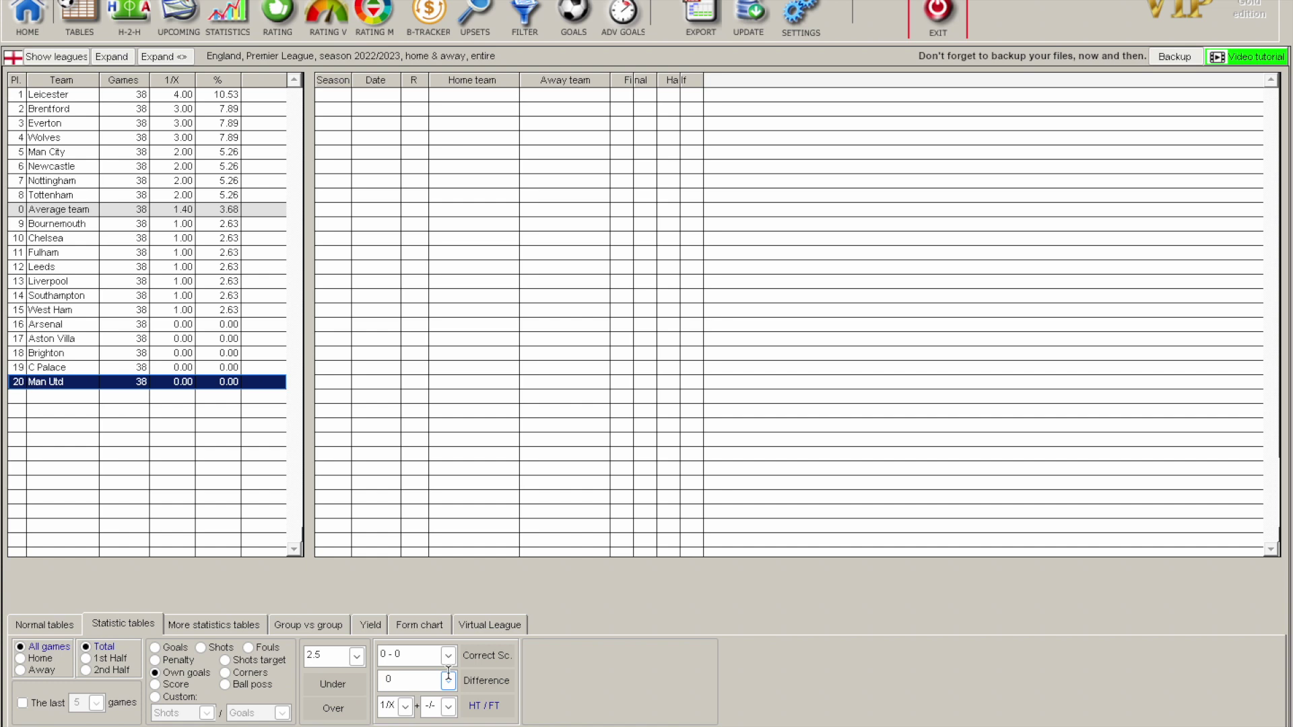
- Rank the teams by goal difference 0 and by +1, and view Man Utd's and Leicester's matches with difference +1
{"action": "left_click", "coordinate": [482, 681]}
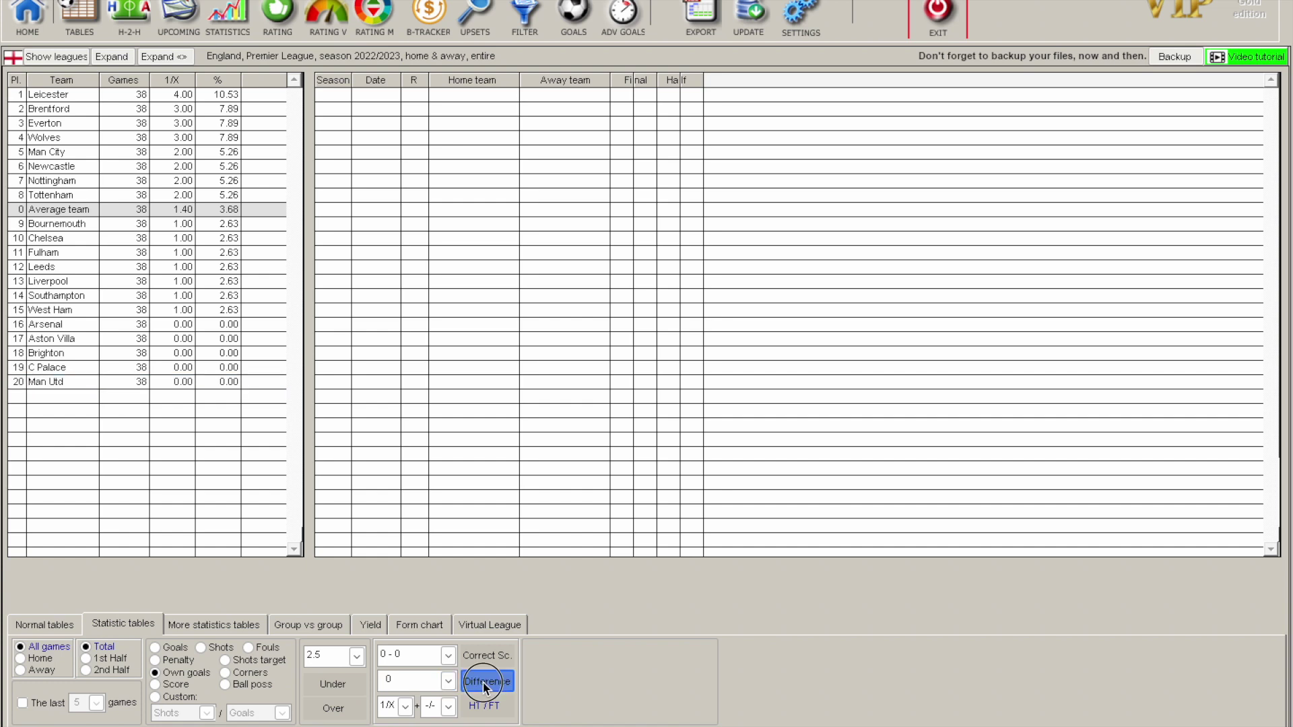
{"action": "left_click", "coordinate": [448, 680]}
{"action": "left_click", "coordinate": [427, 604]}
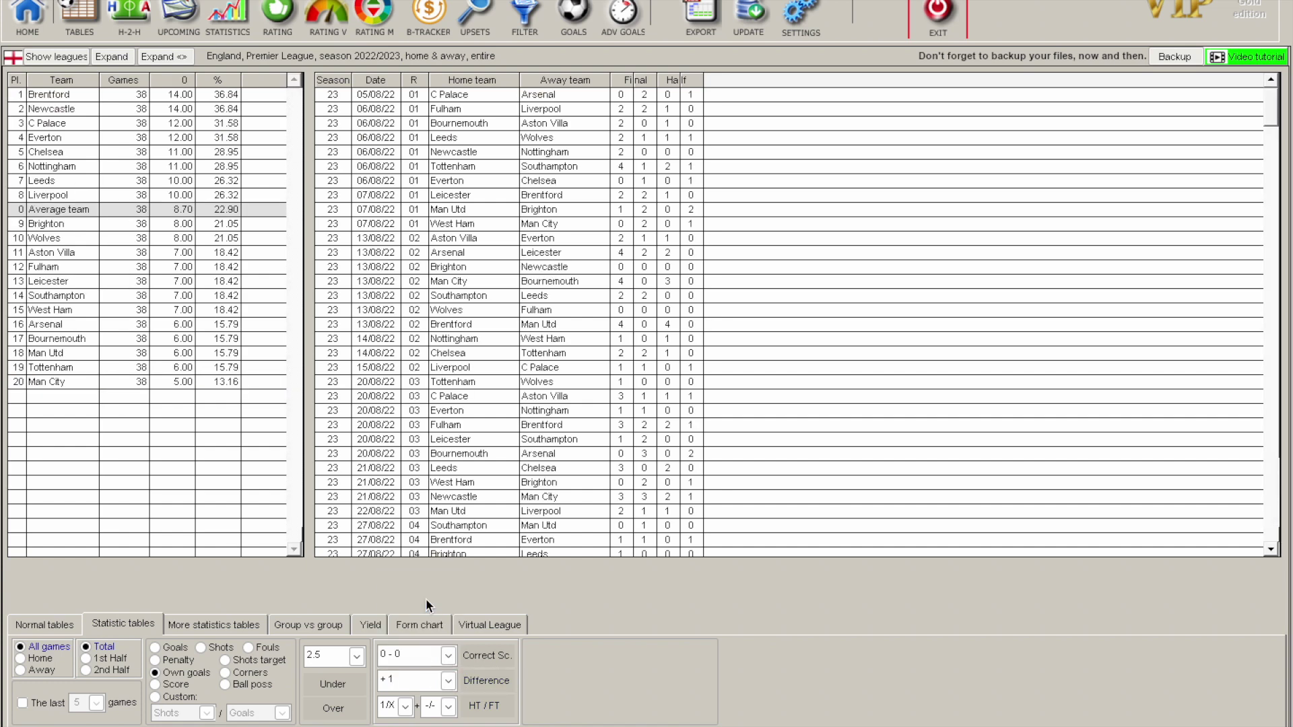
{"action": "left_click", "coordinate": [487, 680]}
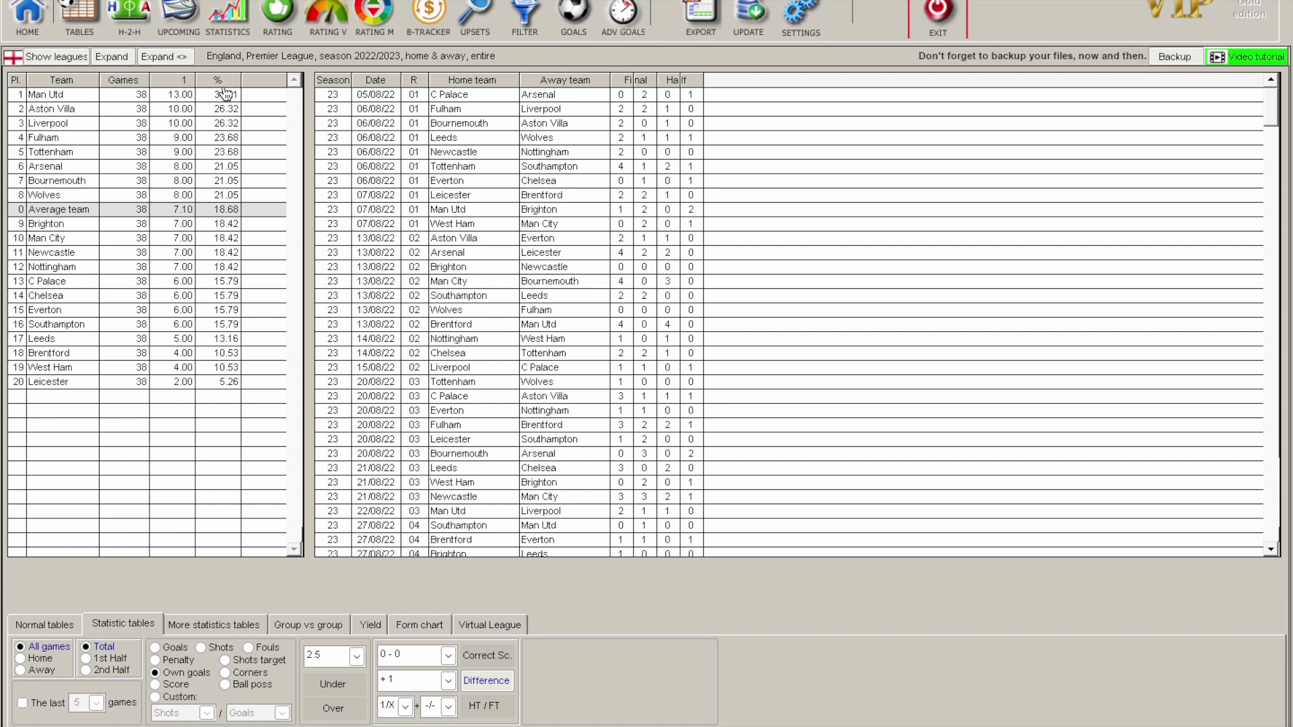
{"action": "left_click", "coordinate": [178, 95]}
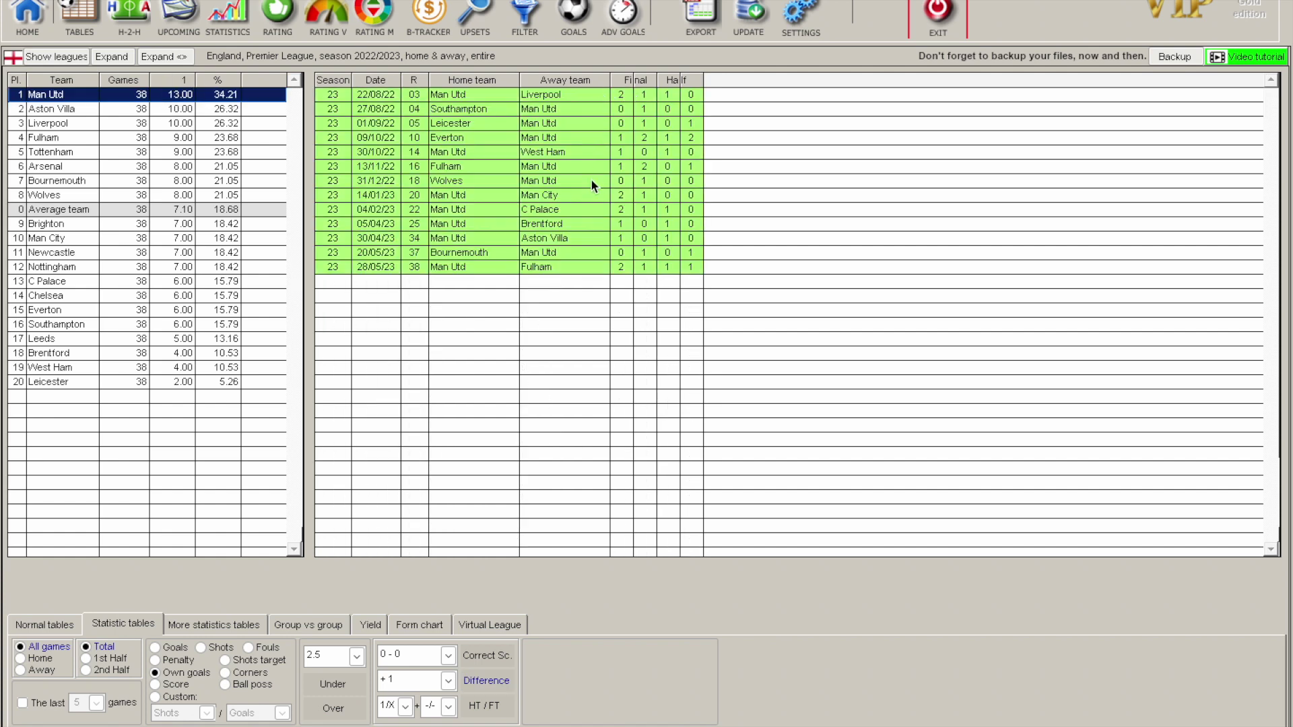
{"action": "left_click", "coordinate": [106, 382]}
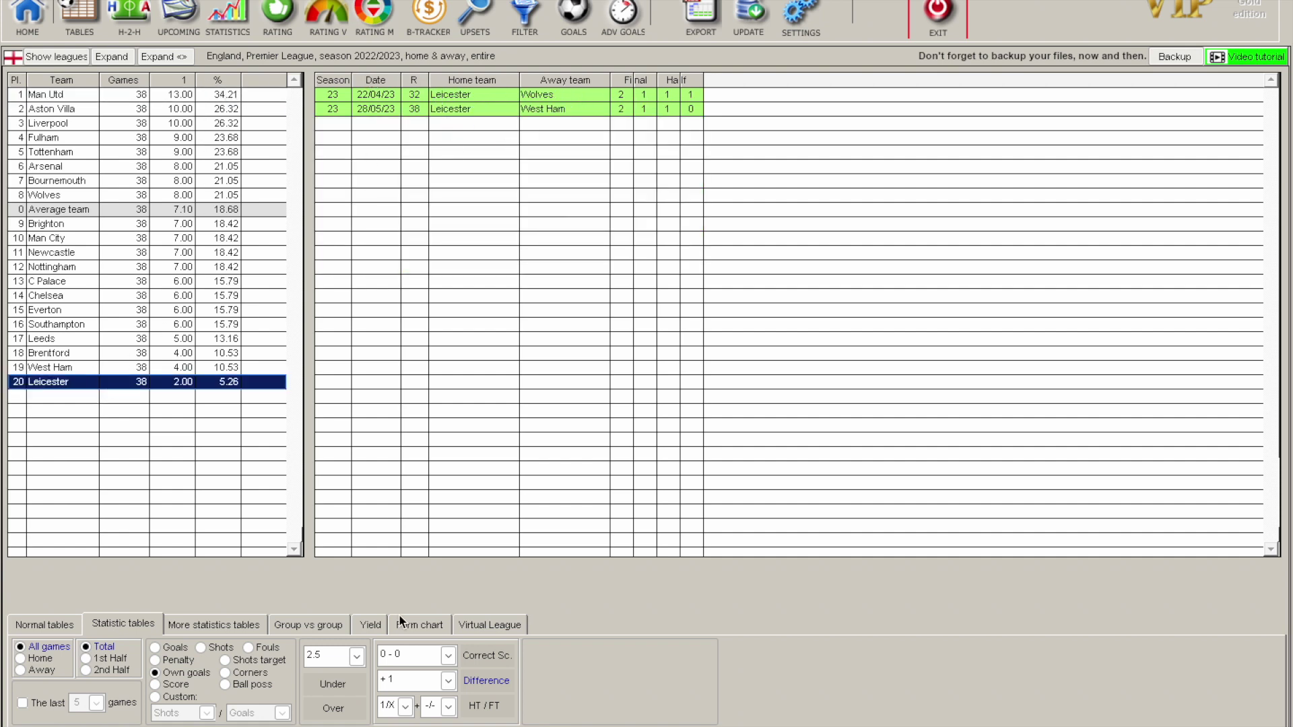
- Rank the teams by goal difference -2, and view Aston Villa's and C Palace's matches
{"action": "left_click", "coordinate": [448, 681]}
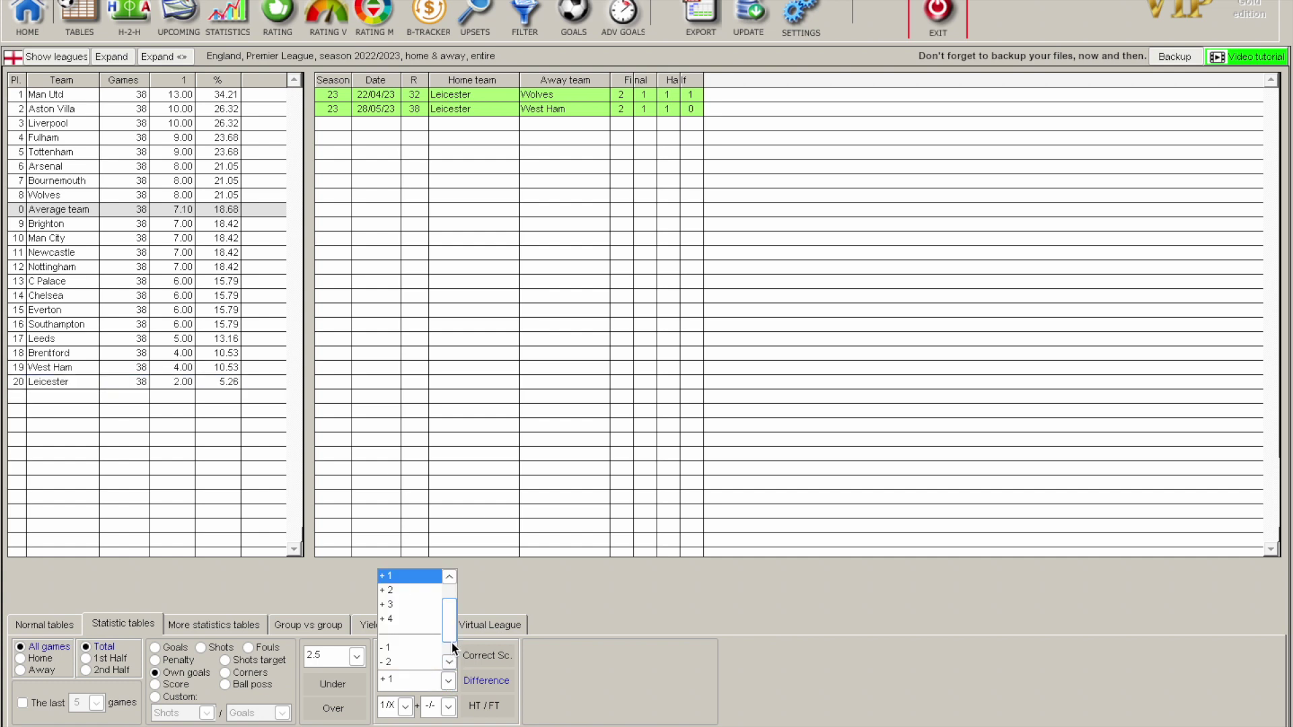
{"action": "scroll", "coordinate": [449, 625], "scroll_direction": "down", "scroll_amount": 2}
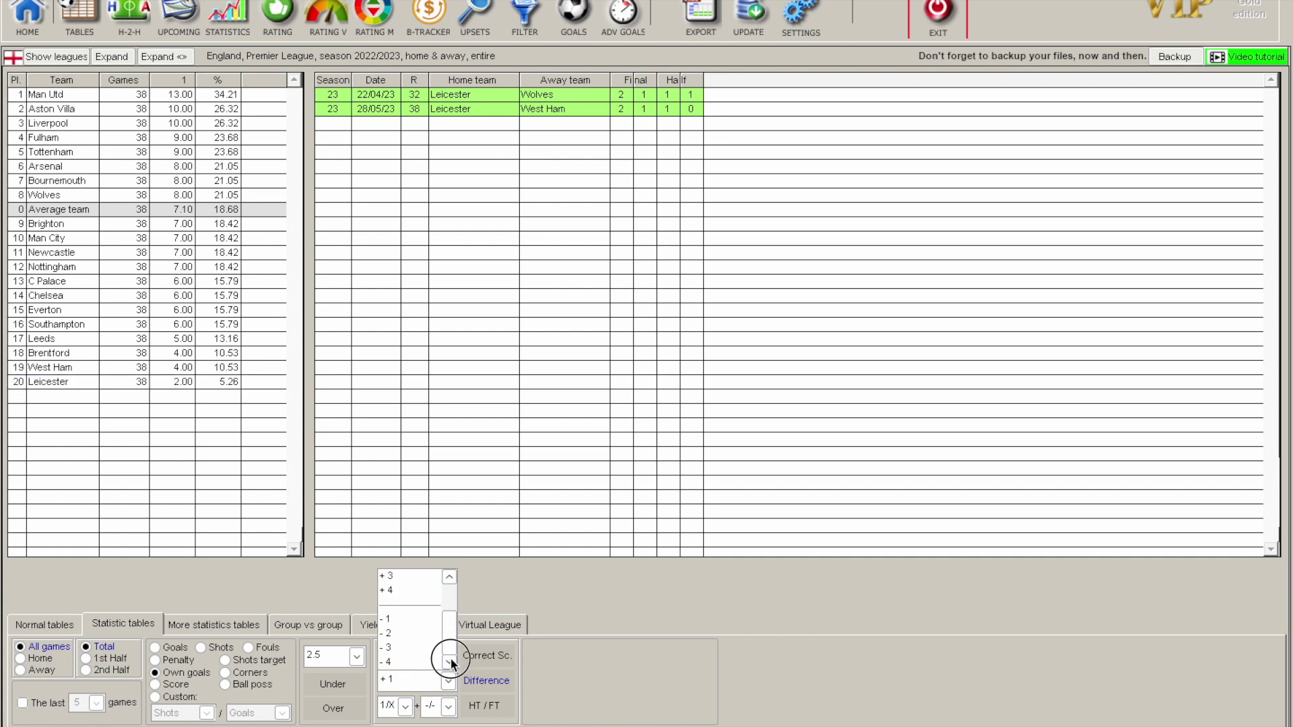
{"action": "left_click", "coordinate": [406, 634]}
{"action": "left_click", "coordinate": [500, 678]}
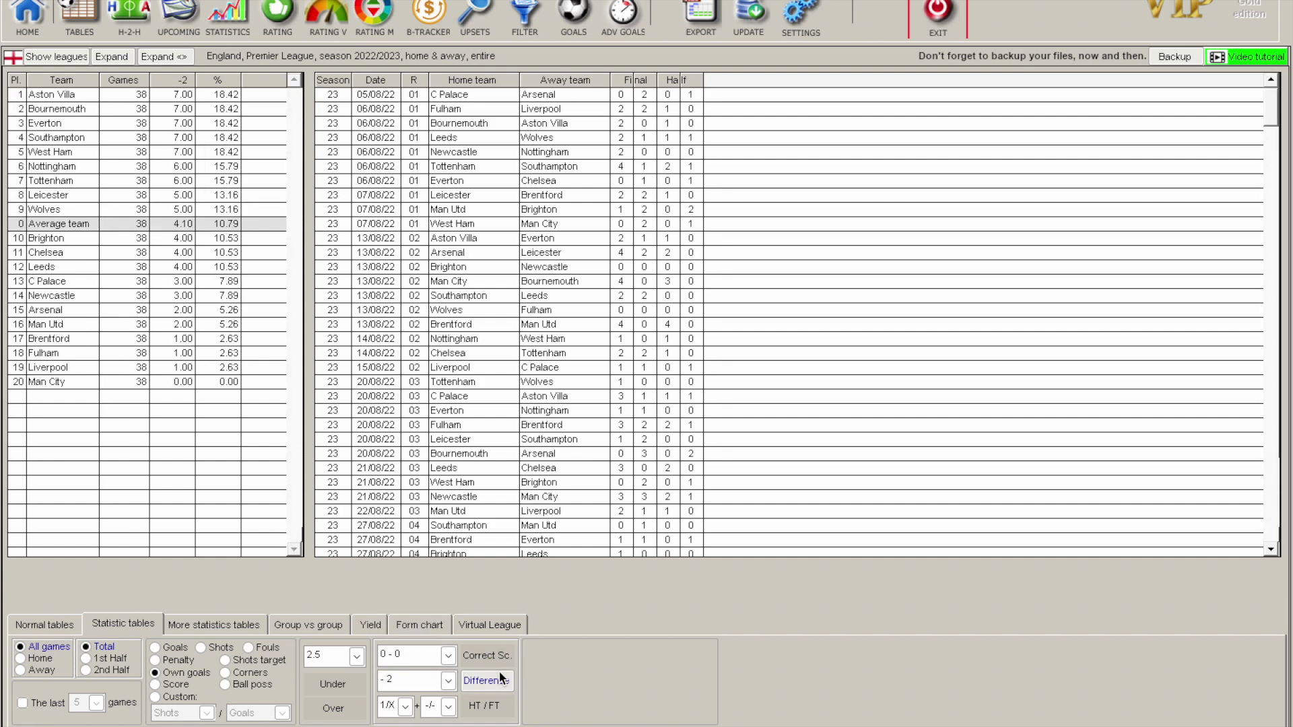
{"action": "left_click", "coordinate": [130, 94]}
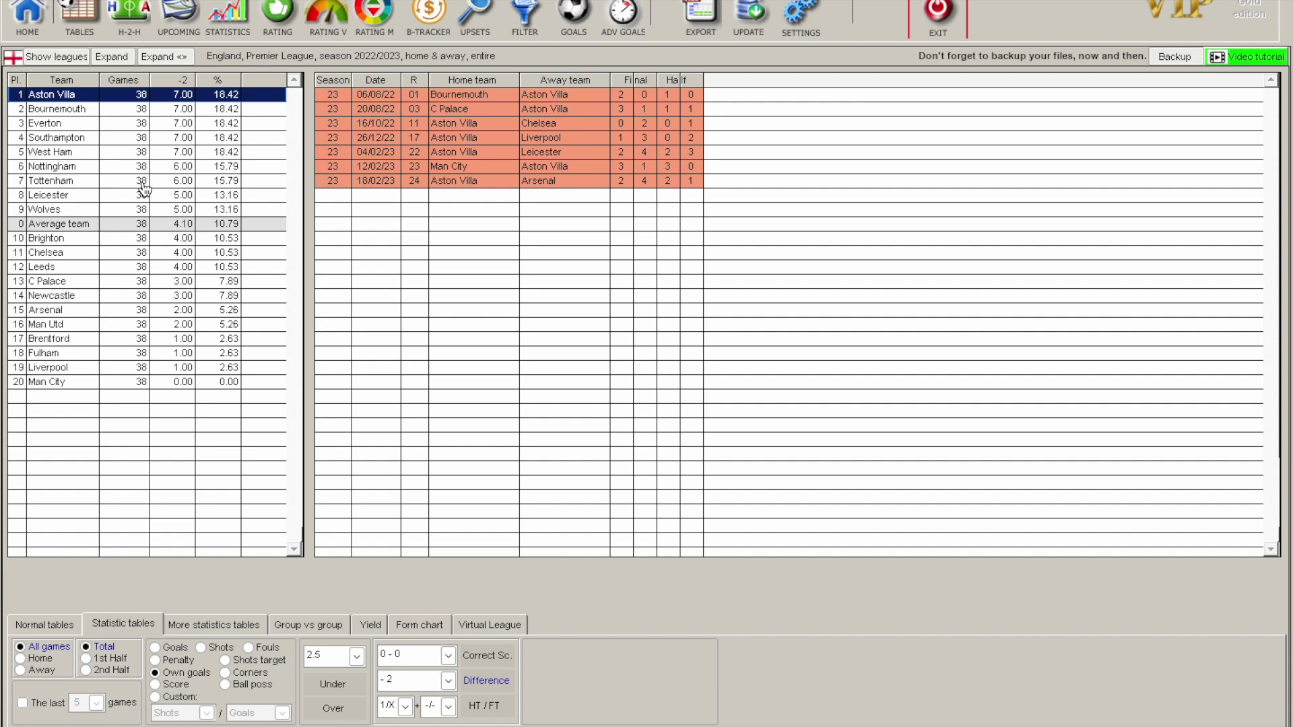
{"action": "left_click", "coordinate": [98, 283]}
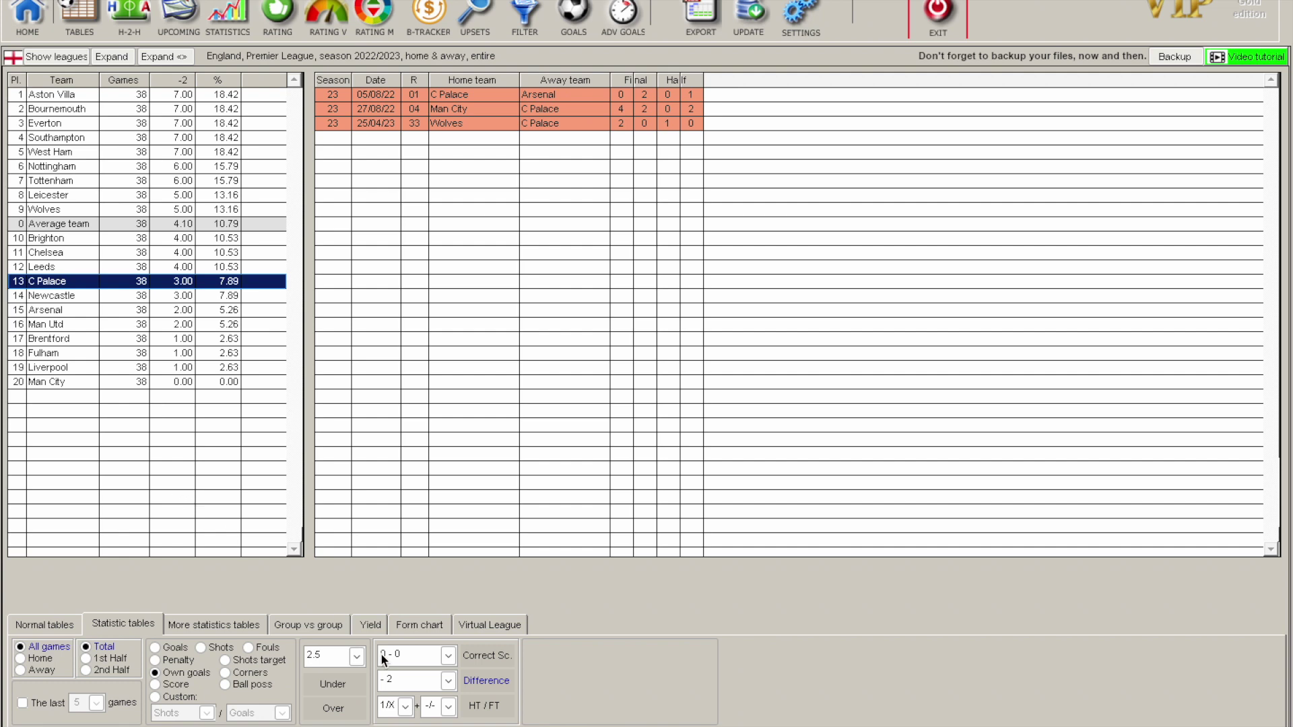
- Open the group versus group comparison, and add Arsenal and Chelsea to group 1
{"action": "left_click", "coordinate": [315, 624]}
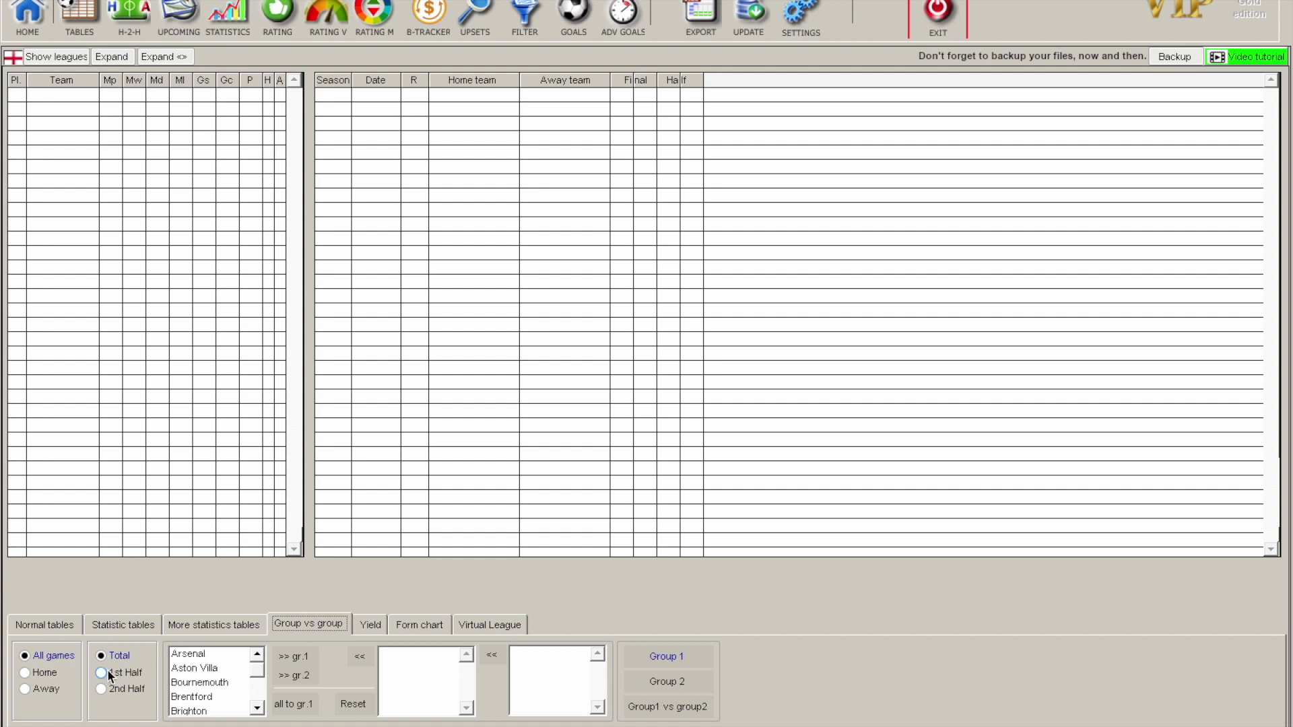
{"action": "left_click", "coordinate": [216, 656]}
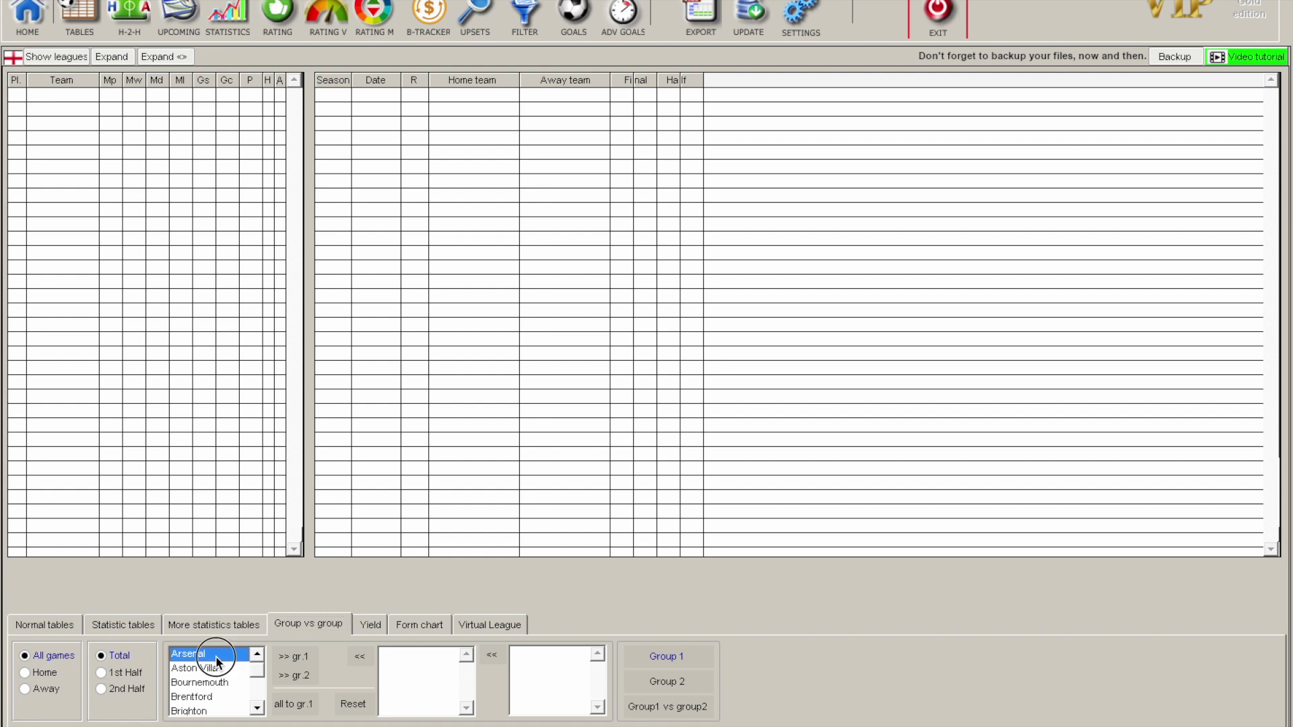
{"action": "left_click", "coordinate": [281, 657]}
{"action": "scroll", "coordinate": [259, 674], "scroll_direction": "down", "scroll_amount": 2}
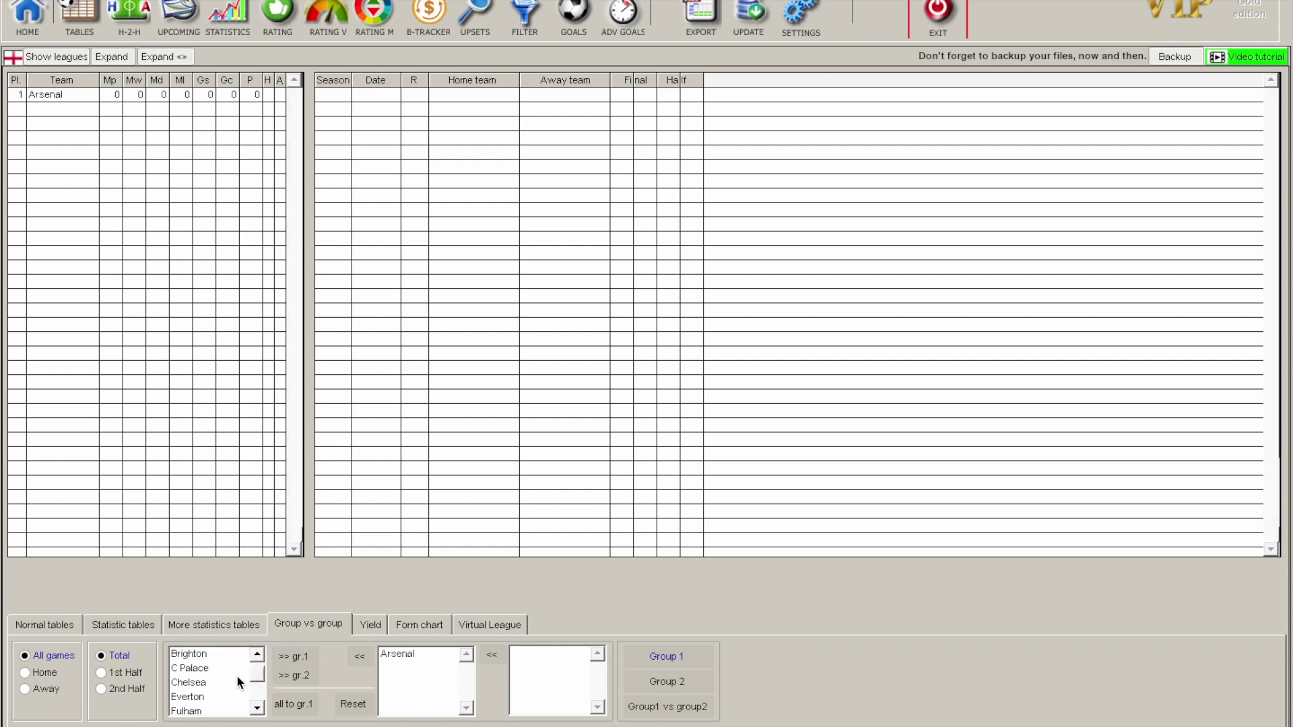
{"action": "left_click", "coordinate": [239, 681]}
{"action": "left_click", "coordinate": [283, 658]}
- Add Liverpool and Man City to group 1
{"action": "left_click", "coordinate": [256, 708]}
{"action": "left_click", "coordinate": [257, 707]}
{"action": "left_click", "coordinate": [257, 708]}
{"action": "left_click", "coordinate": [257, 707]}
{"action": "left_click", "coordinate": [256, 708]}
{"action": "left_click", "coordinate": [233, 693]}
{"action": "left_click", "coordinate": [294, 657]}
{"action": "left_click", "coordinate": [242, 712]}
{"action": "left_click", "coordinate": [295, 656]}
- Add Newcastle to group 1
{"action": "left_click", "coordinate": [257, 708]}
{"action": "left_click", "coordinate": [256, 708]}
{"action": "left_click", "coordinate": [257, 707]}
{"action": "left_click", "coordinate": [234, 697]}
{"action": "left_click", "coordinate": [287, 660]}
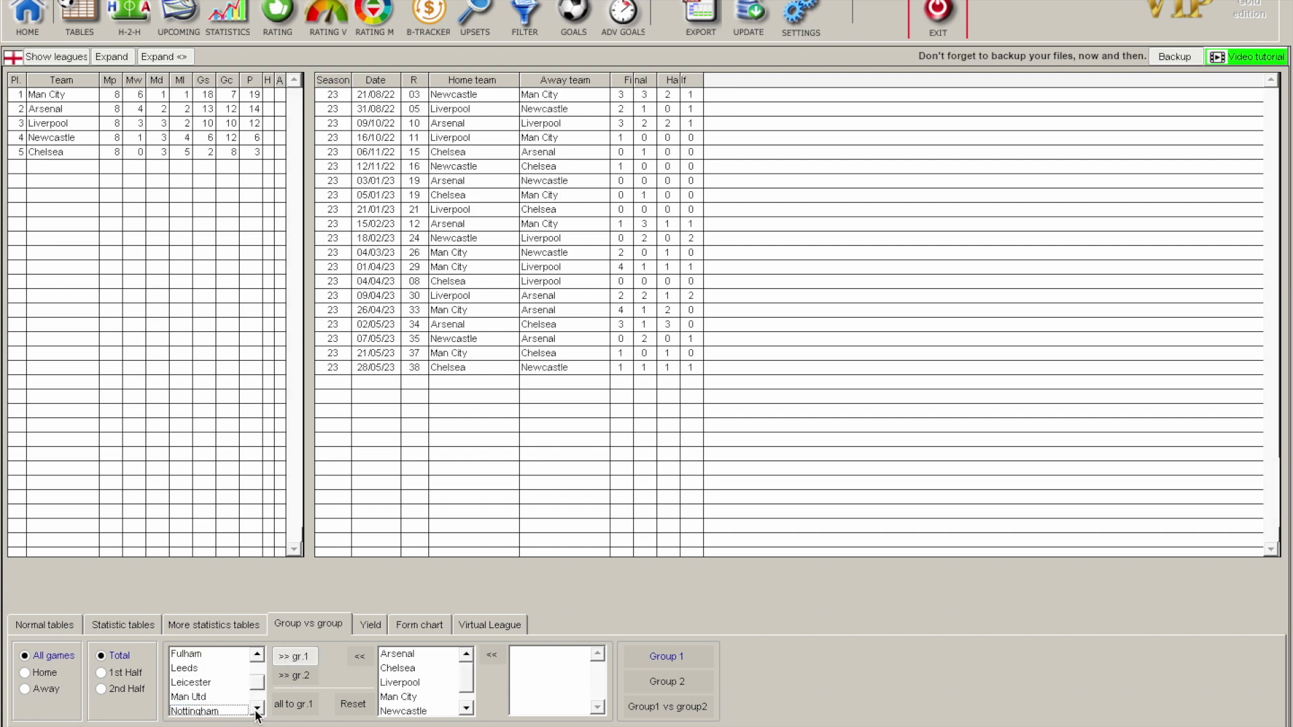
- Look through the remaining teams, and view Man City's matches against the other group 1 teams
{"action": "left_click", "coordinate": [257, 708]}
{"action": "left_click", "coordinate": [256, 708]}
{"action": "left_click", "coordinate": [257, 708]}
{"action": "left_click", "coordinate": [257, 709]}
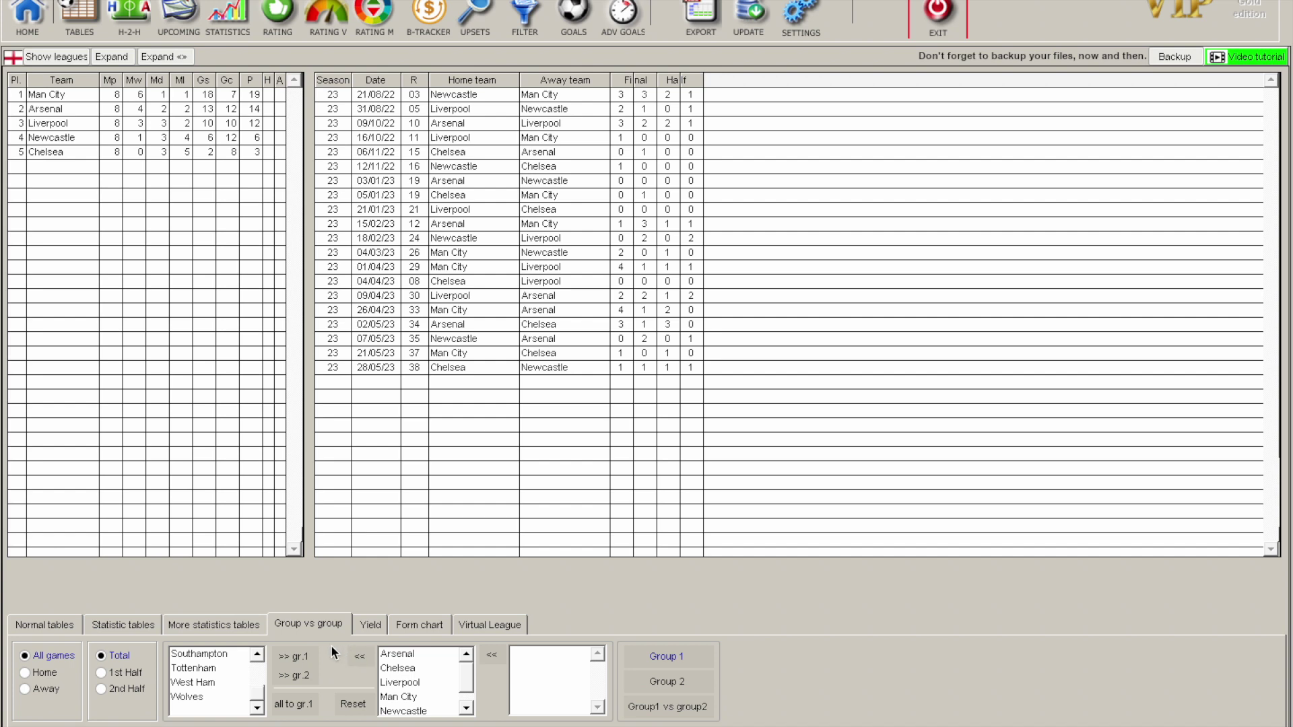
{"action": "left_click", "coordinate": [83, 98]}
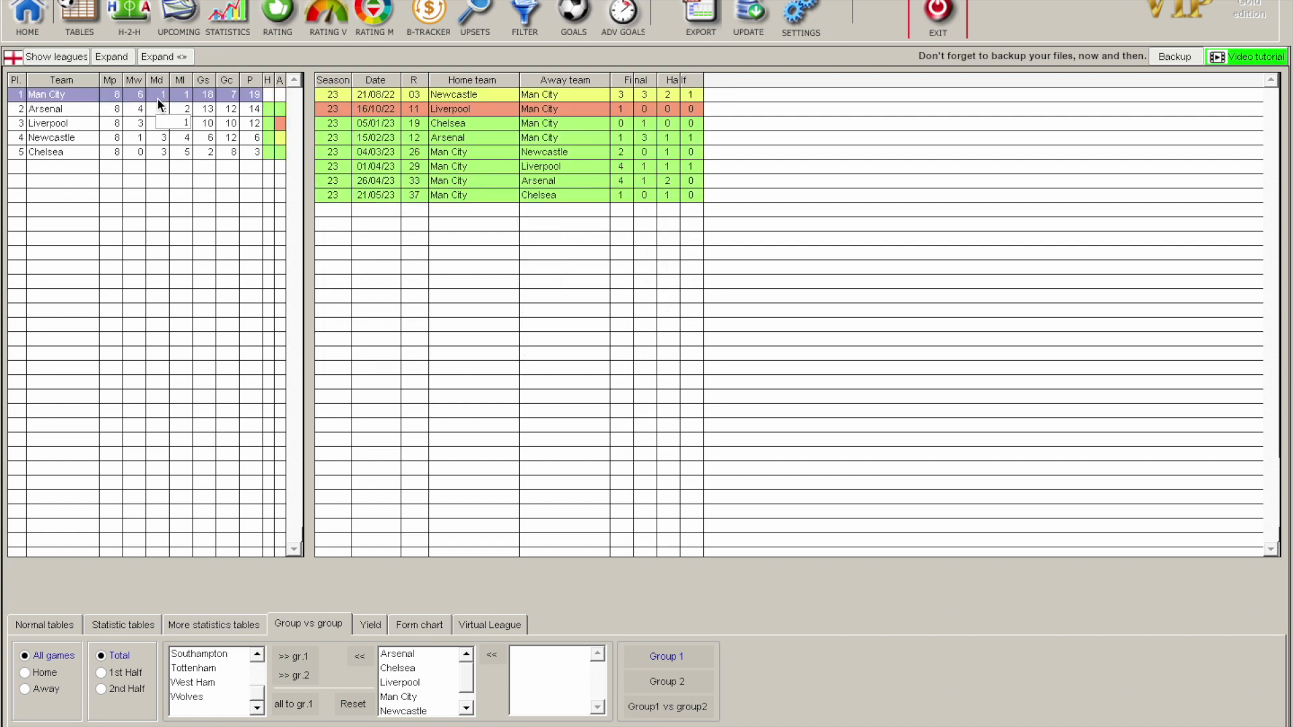
- View Chelsea's matches against the other group 1 teams, and add Everton to group 2
{"action": "left_click", "coordinate": [70, 152]}
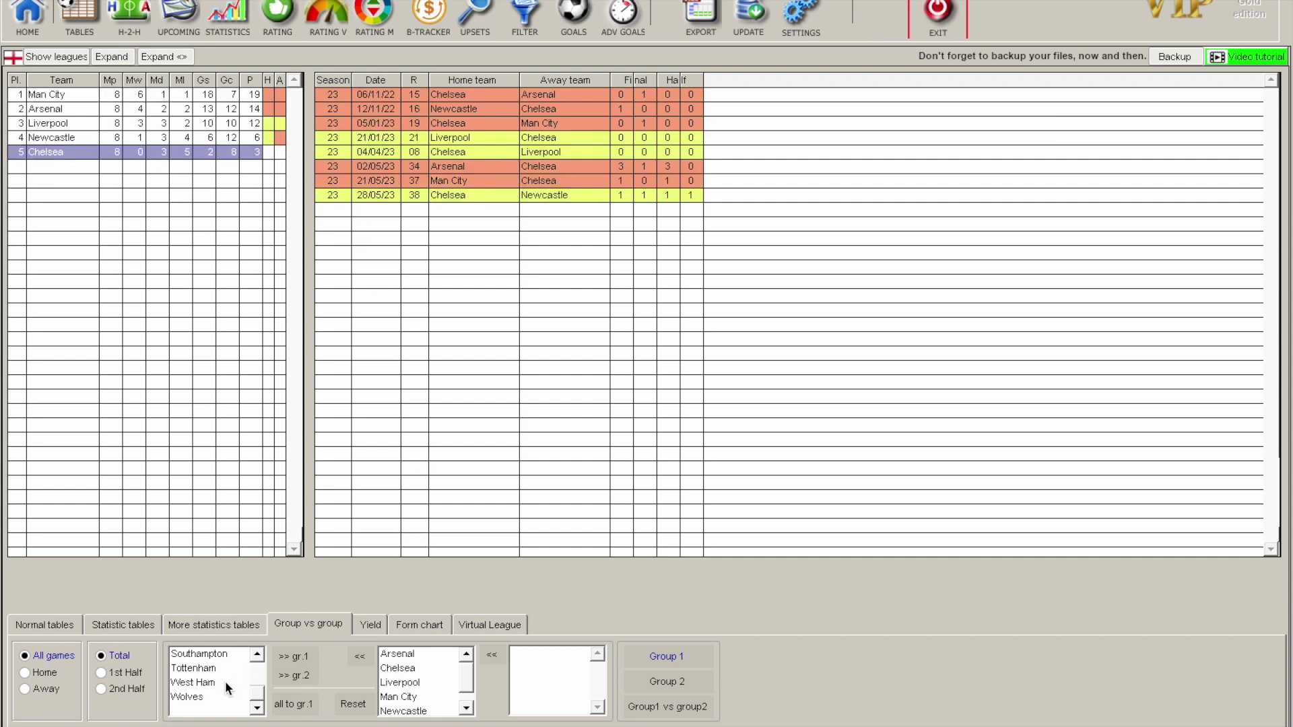
{"action": "left_click_drag", "start_coordinate": [263, 685], "coordinate": [259, 668]}
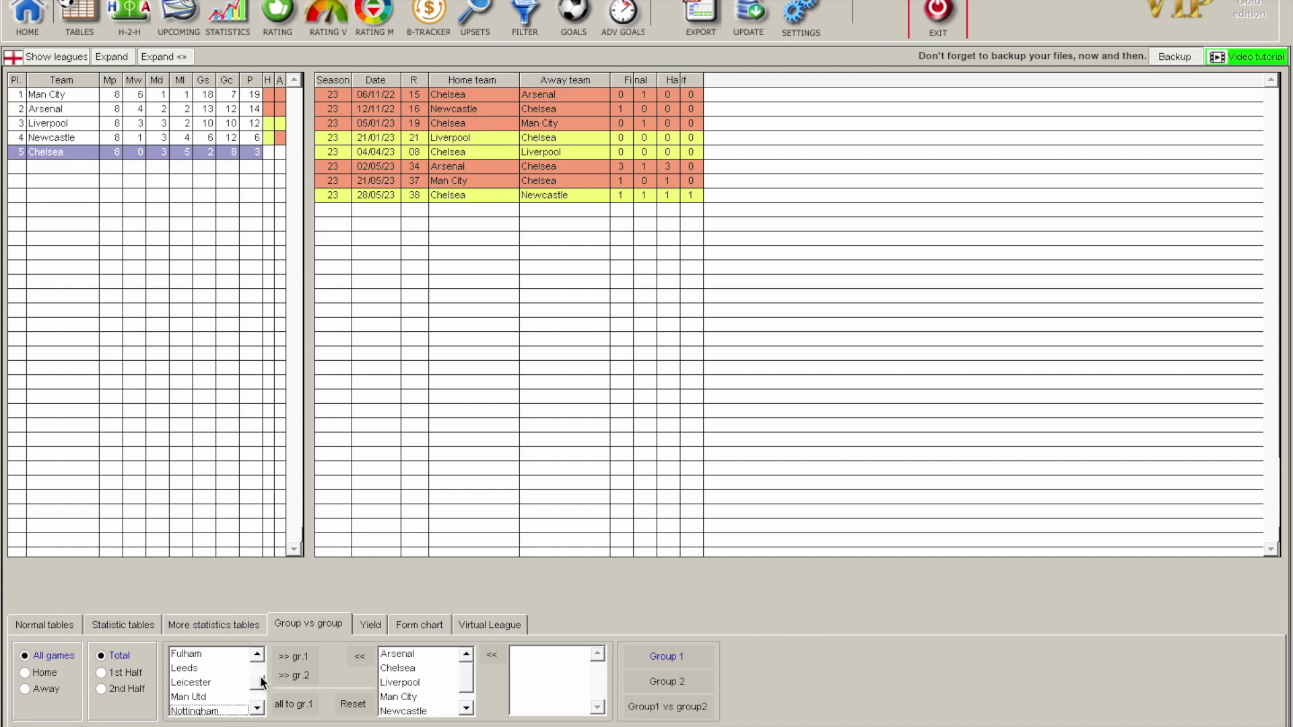
{"action": "left_click", "coordinate": [260, 658]}
{"action": "left_click", "coordinate": [260, 657]}
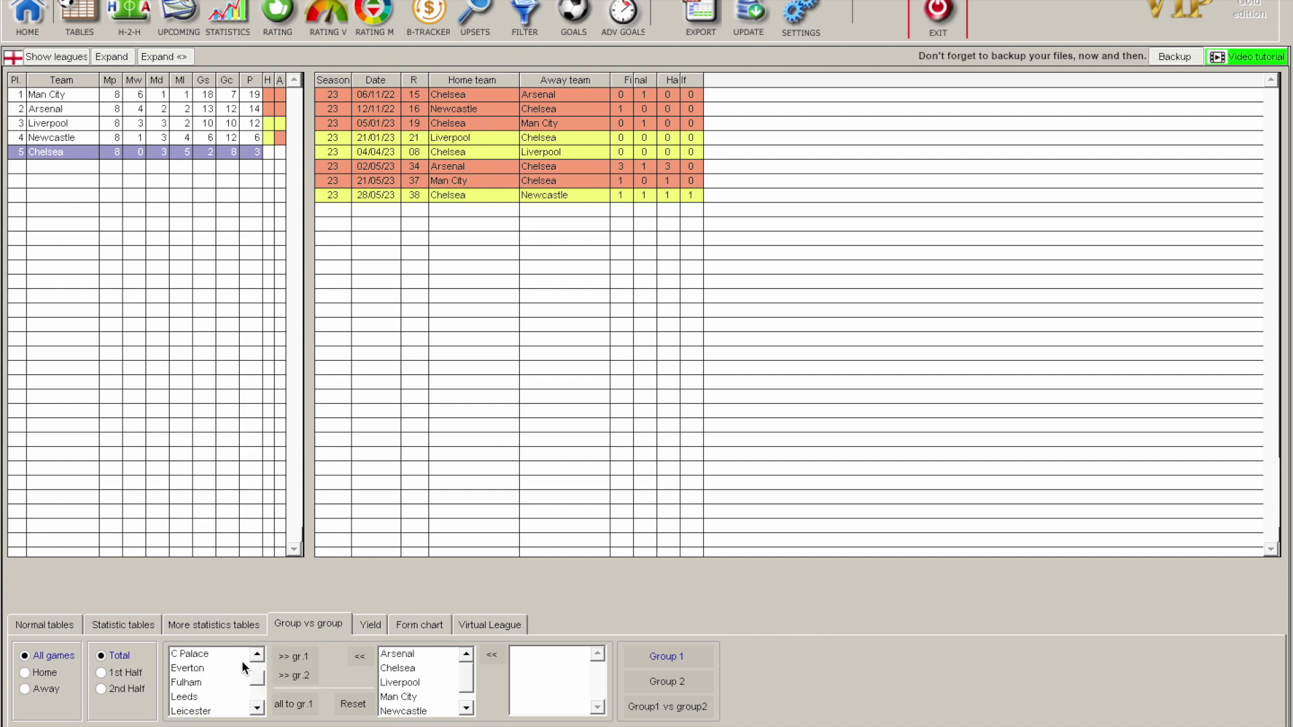
{"action": "left_click", "coordinate": [280, 678]}
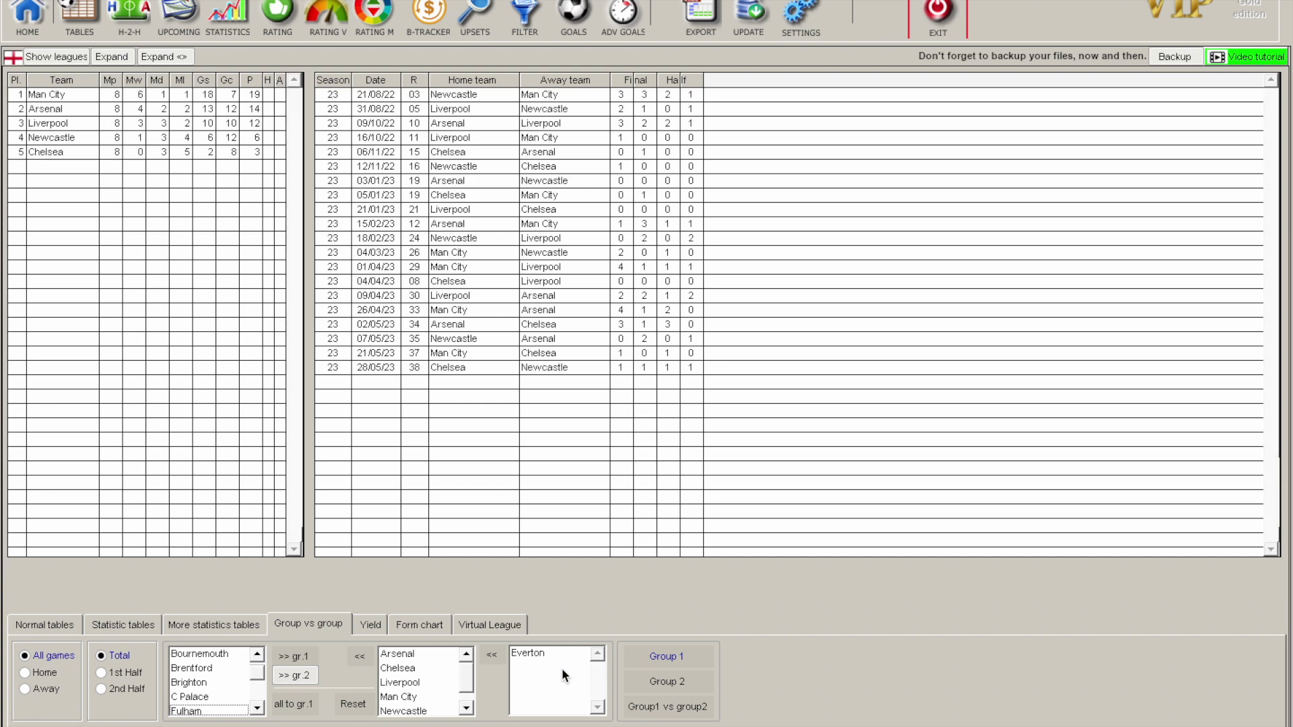
- Compare group 1 with group 2, and examine the totals row of each group and their mutual matches
{"action": "left_click", "coordinate": [662, 707]}
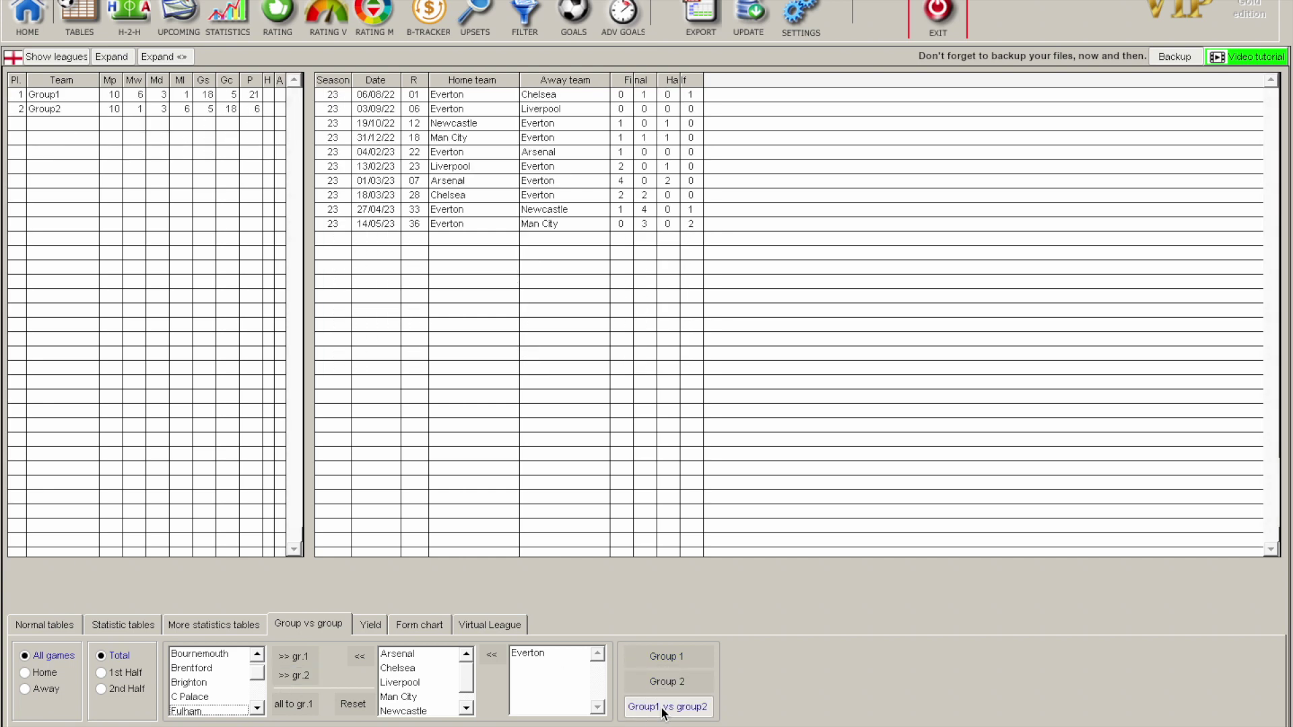
{"action": "left_click", "coordinate": [56, 95]}
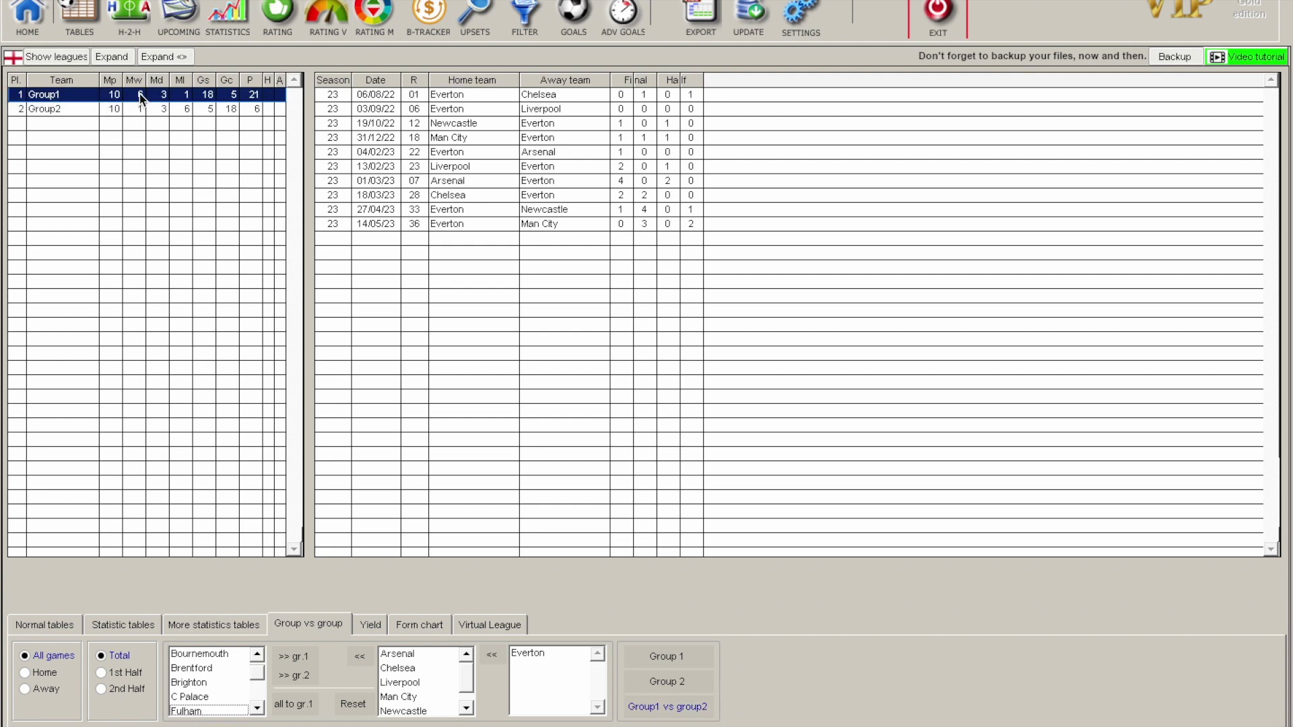
{"action": "left_click", "coordinate": [79, 110]}
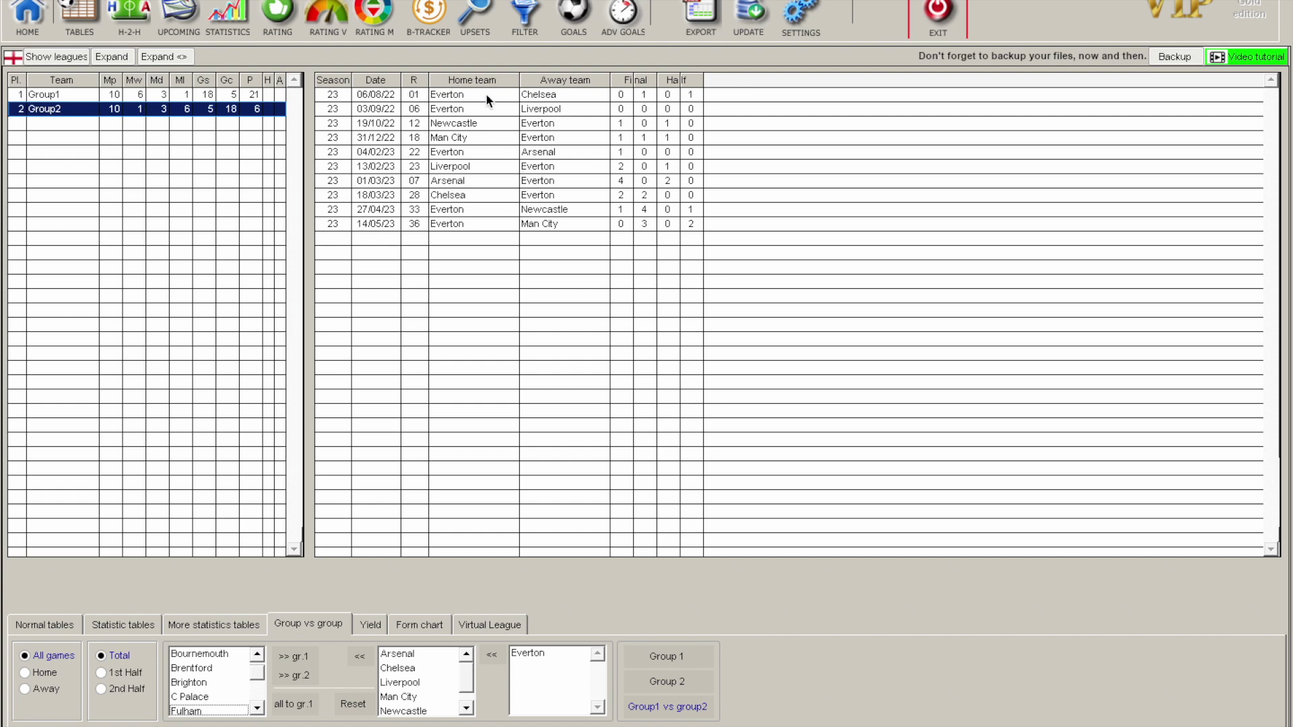
- Show the league list and load the 2022/2023 season of Argentina's Primera Division
{"action": "left_click", "coordinate": [57, 56]}
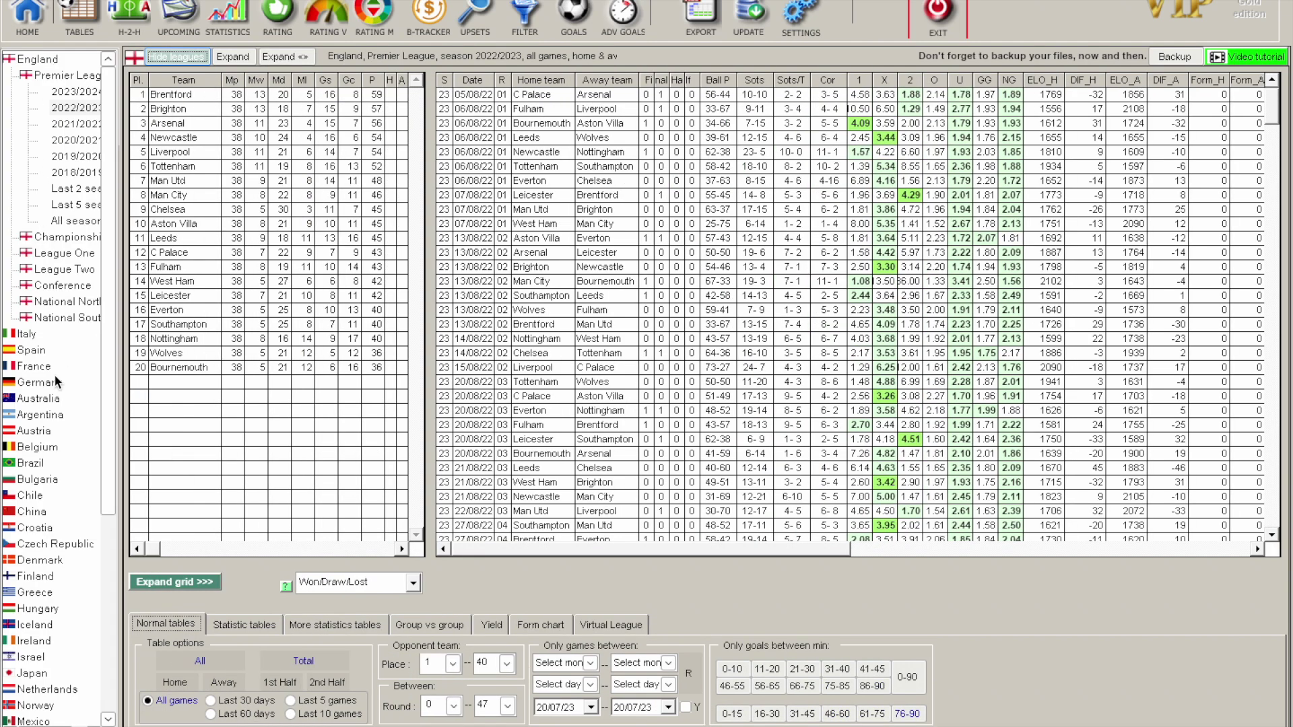
{"action": "left_click", "coordinate": [42, 413]}
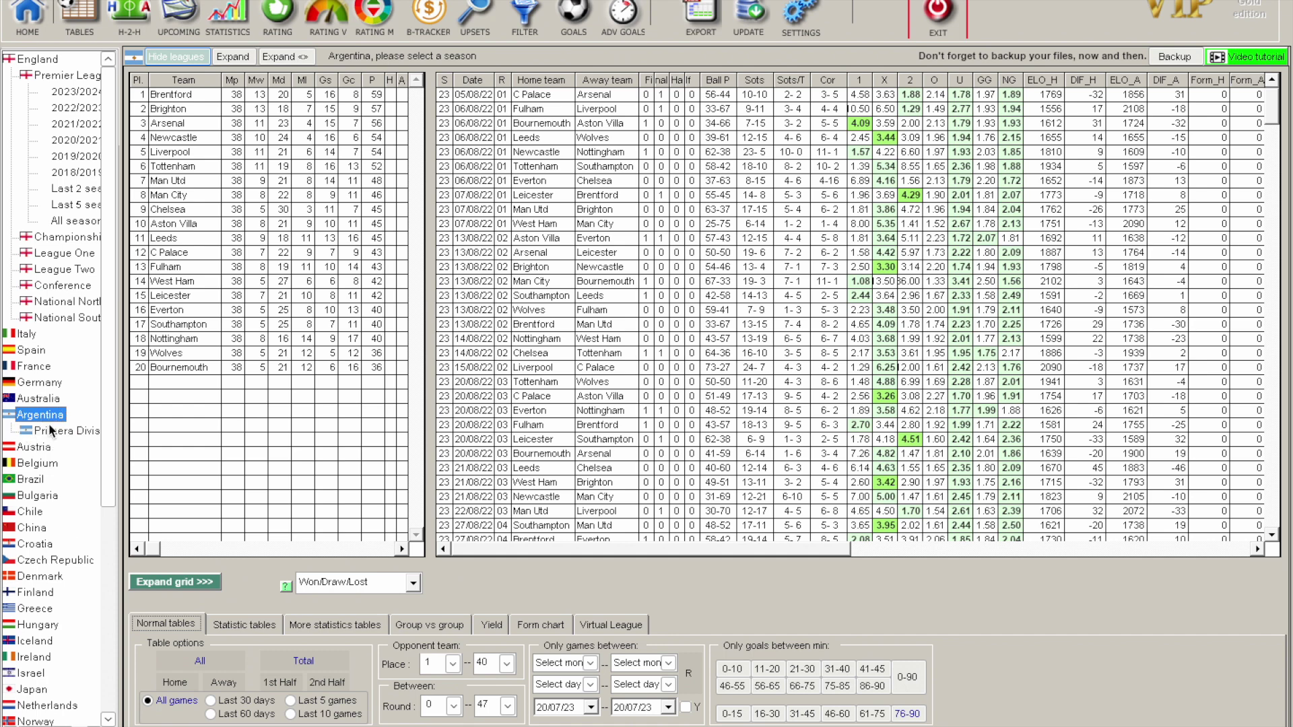
{"action": "left_click", "coordinate": [59, 431]}
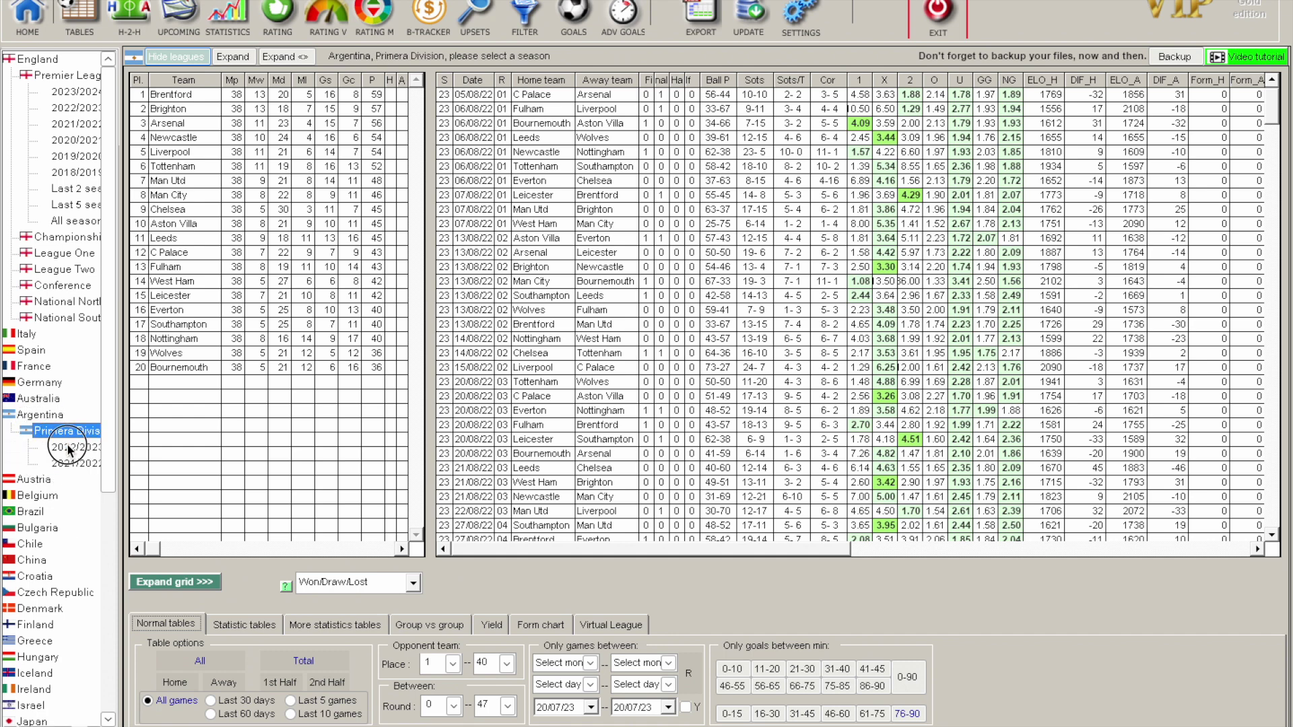
{"action": "left_click", "coordinate": [67, 445]}
- In the form chart, plot and remove the ELO curves of CA River Plate and Talleres, and plot Barracas Central and Arsenal
{"action": "left_click", "coordinate": [611, 624]}
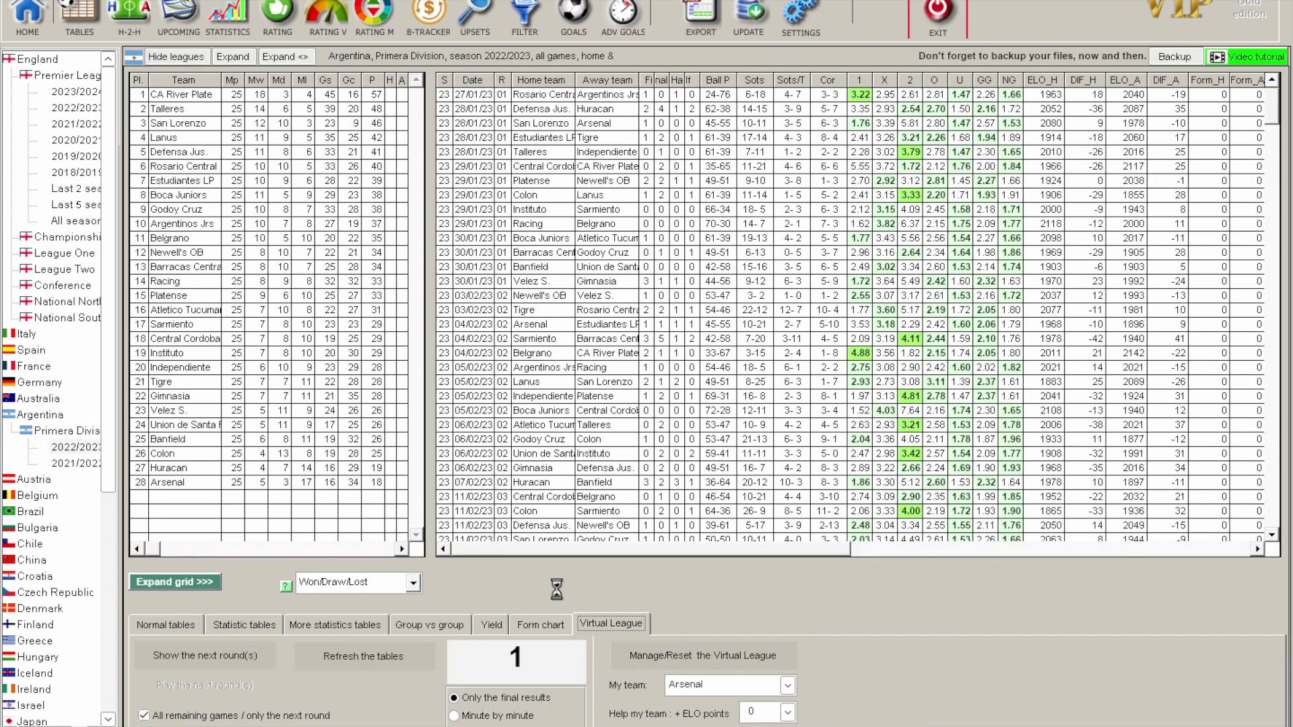
{"action": "left_click", "coordinate": [539, 625]}
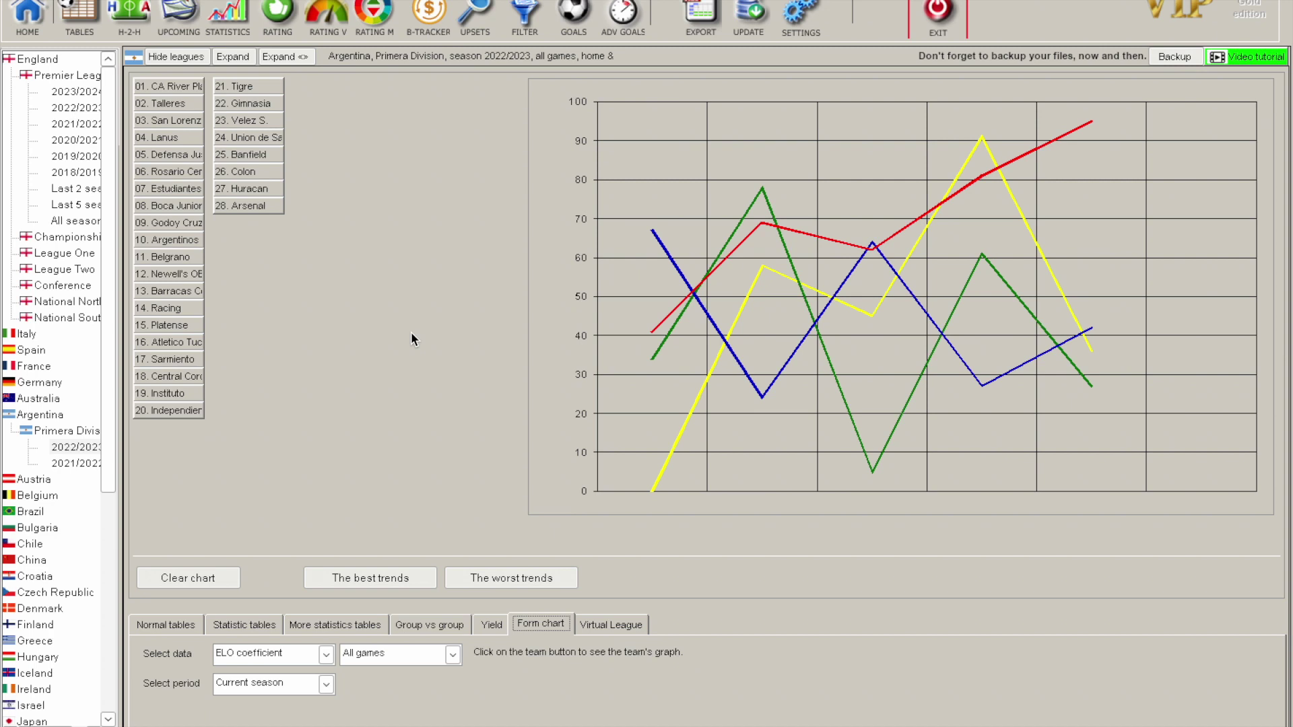
{"action": "left_click", "coordinate": [173, 88]}
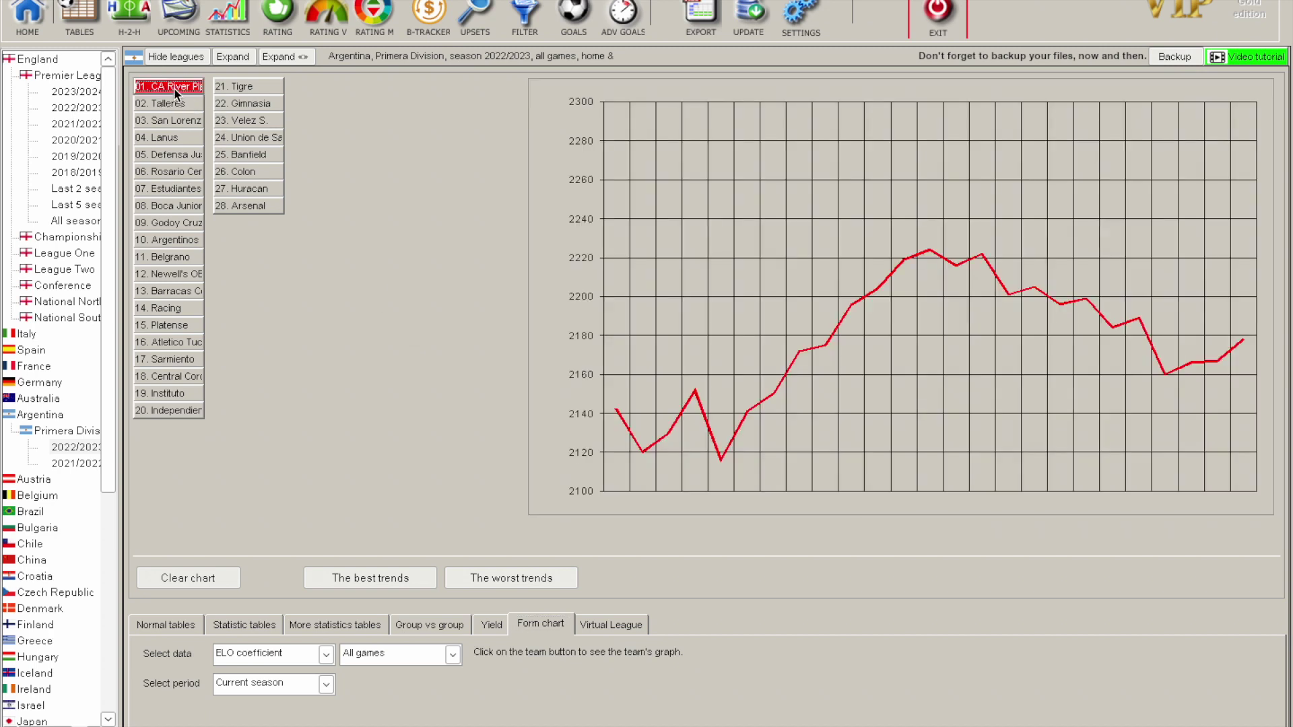
{"action": "left_click", "coordinate": [173, 87]}
{"action": "left_click", "coordinate": [172, 104]}
{"action": "left_click", "coordinate": [173, 107]}
{"action": "left_click", "coordinate": [180, 294]}
{"action": "left_click", "coordinate": [263, 207]}
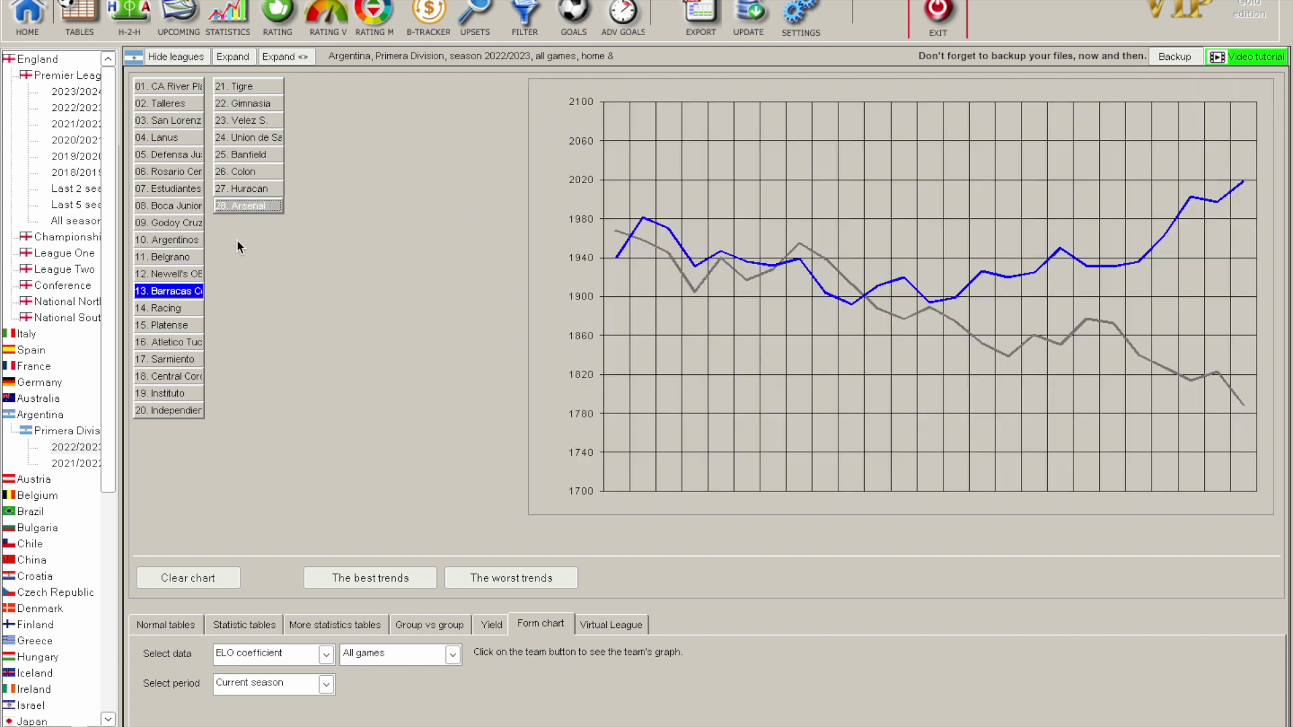
- Clear the form chart, and view the teams with the best trends followed by those with the worst trends
{"action": "left_click", "coordinate": [207, 577]}
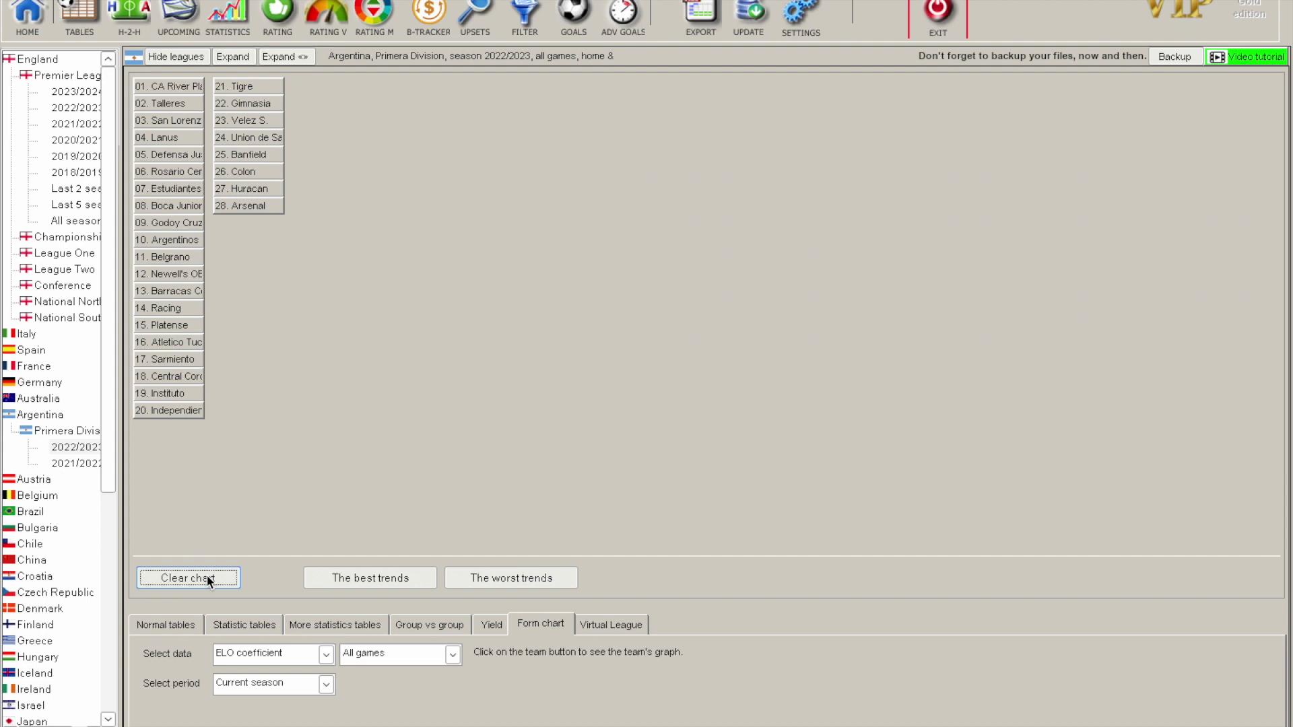
{"action": "left_click", "coordinate": [362, 581]}
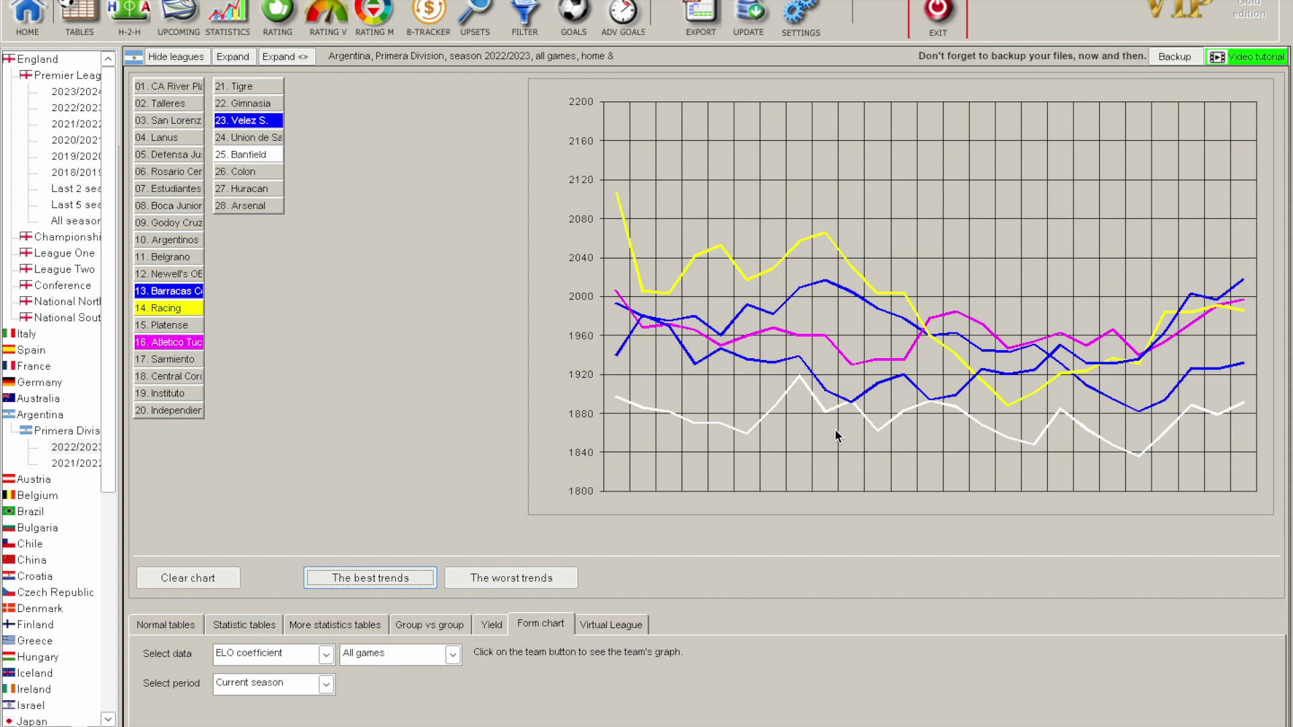
{"action": "left_click", "coordinate": [476, 578]}
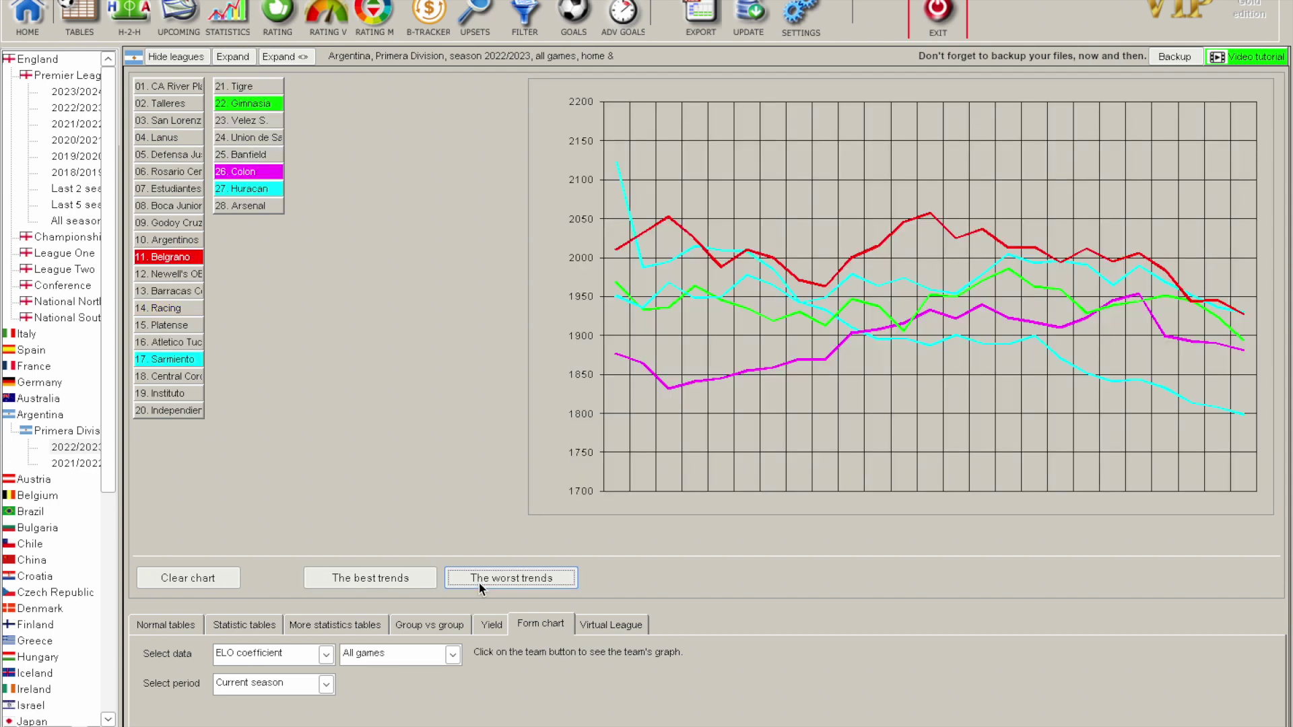